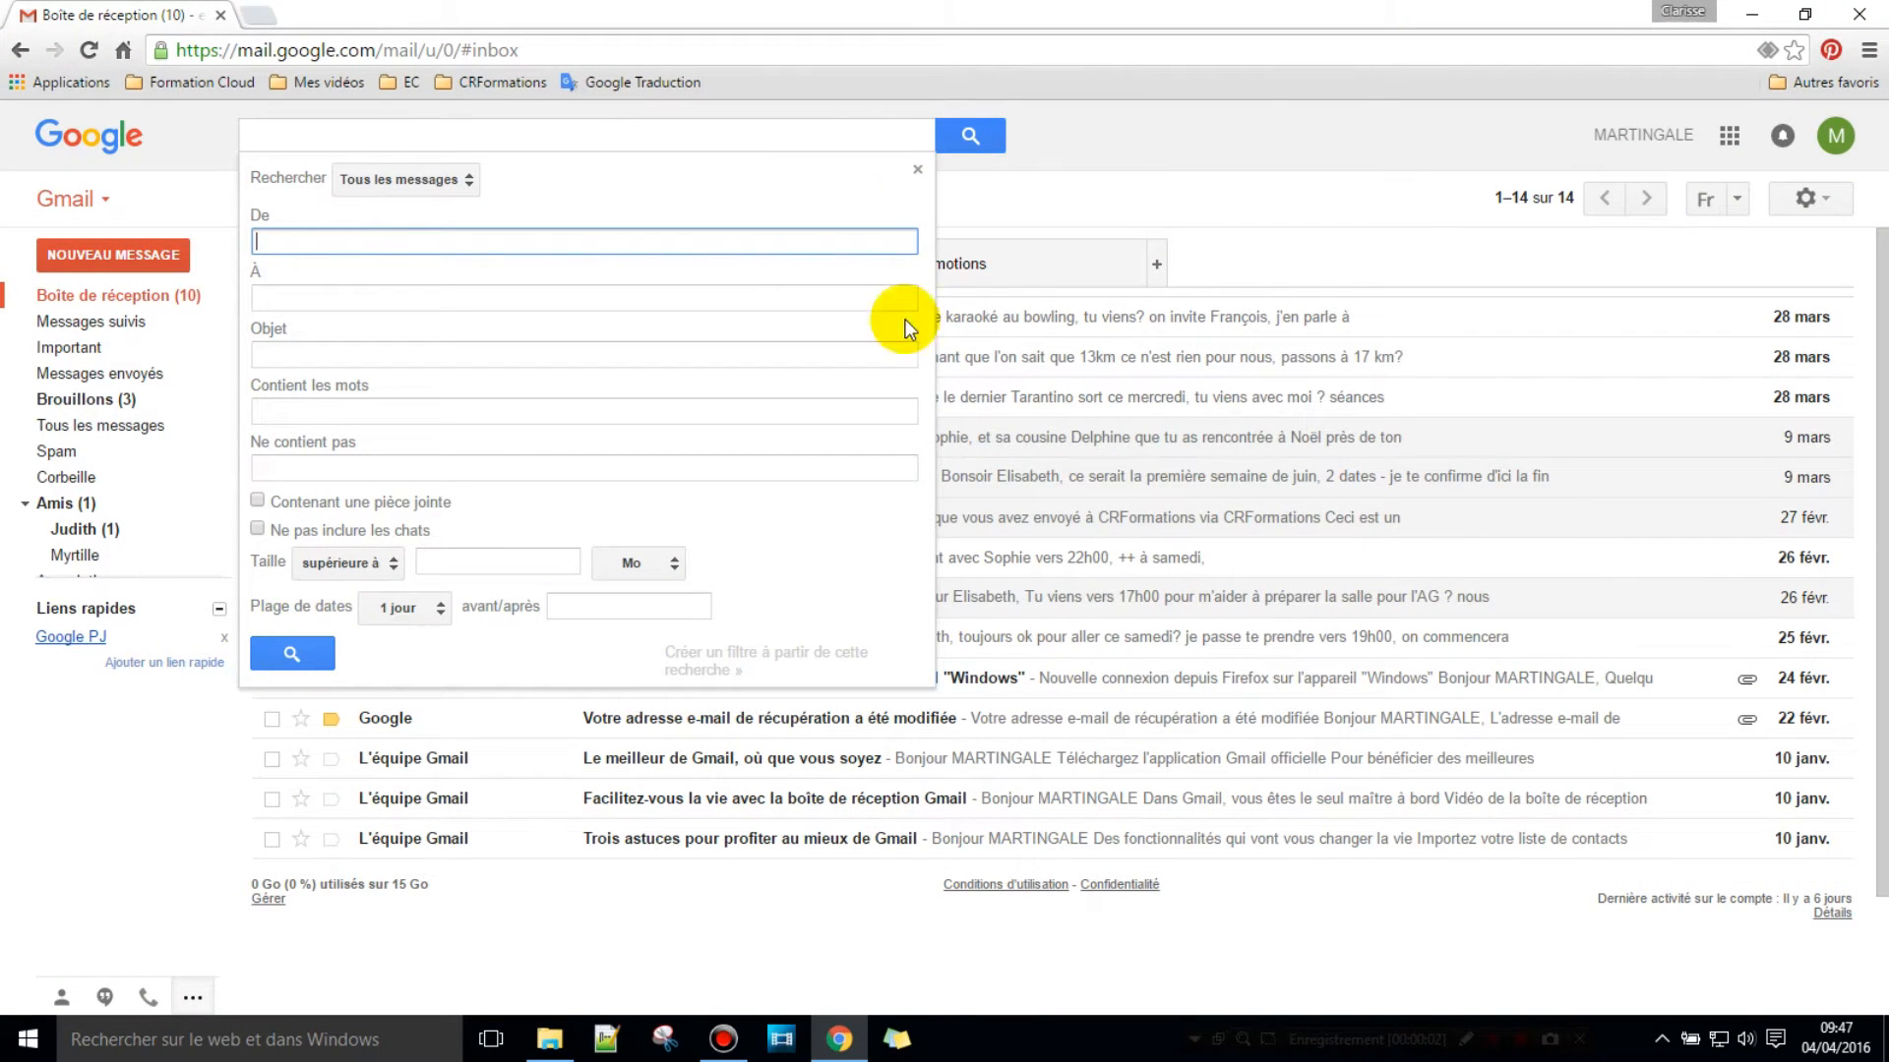
pyautogui.click(918, 173)
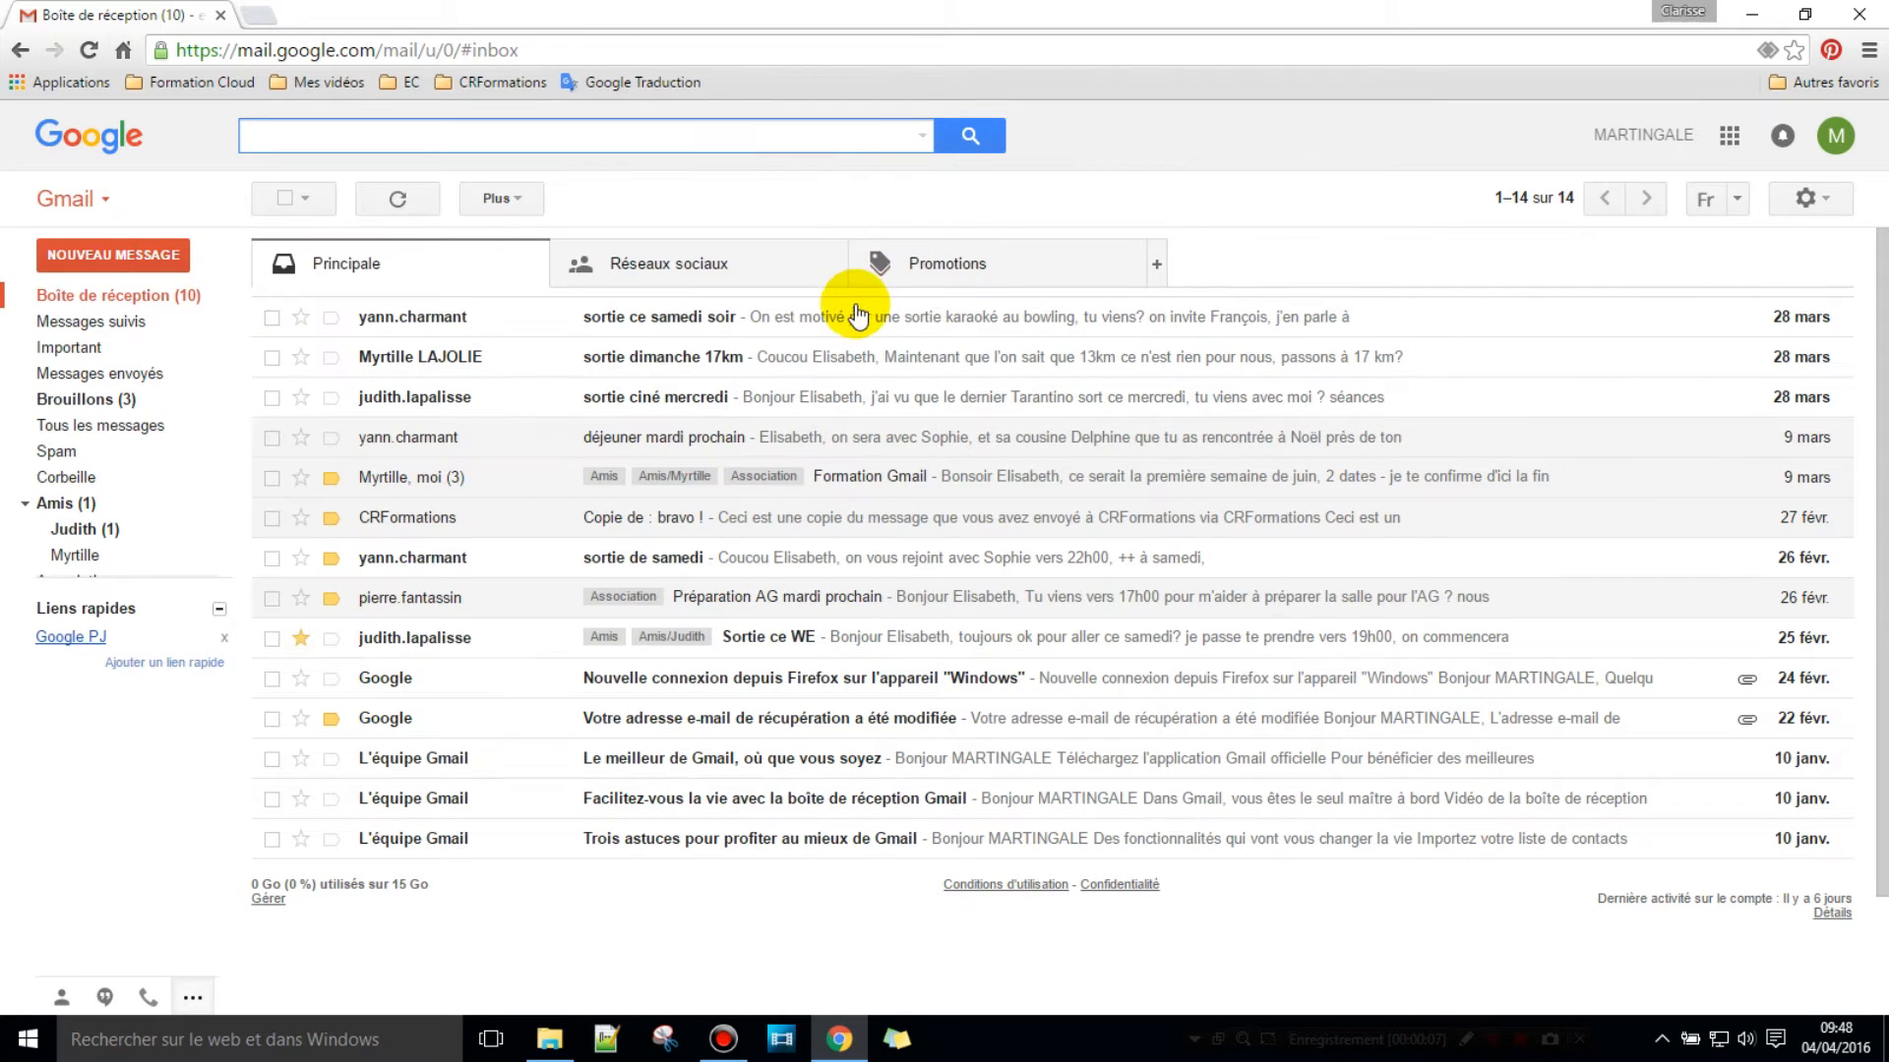
pyautogui.click(273, 318)
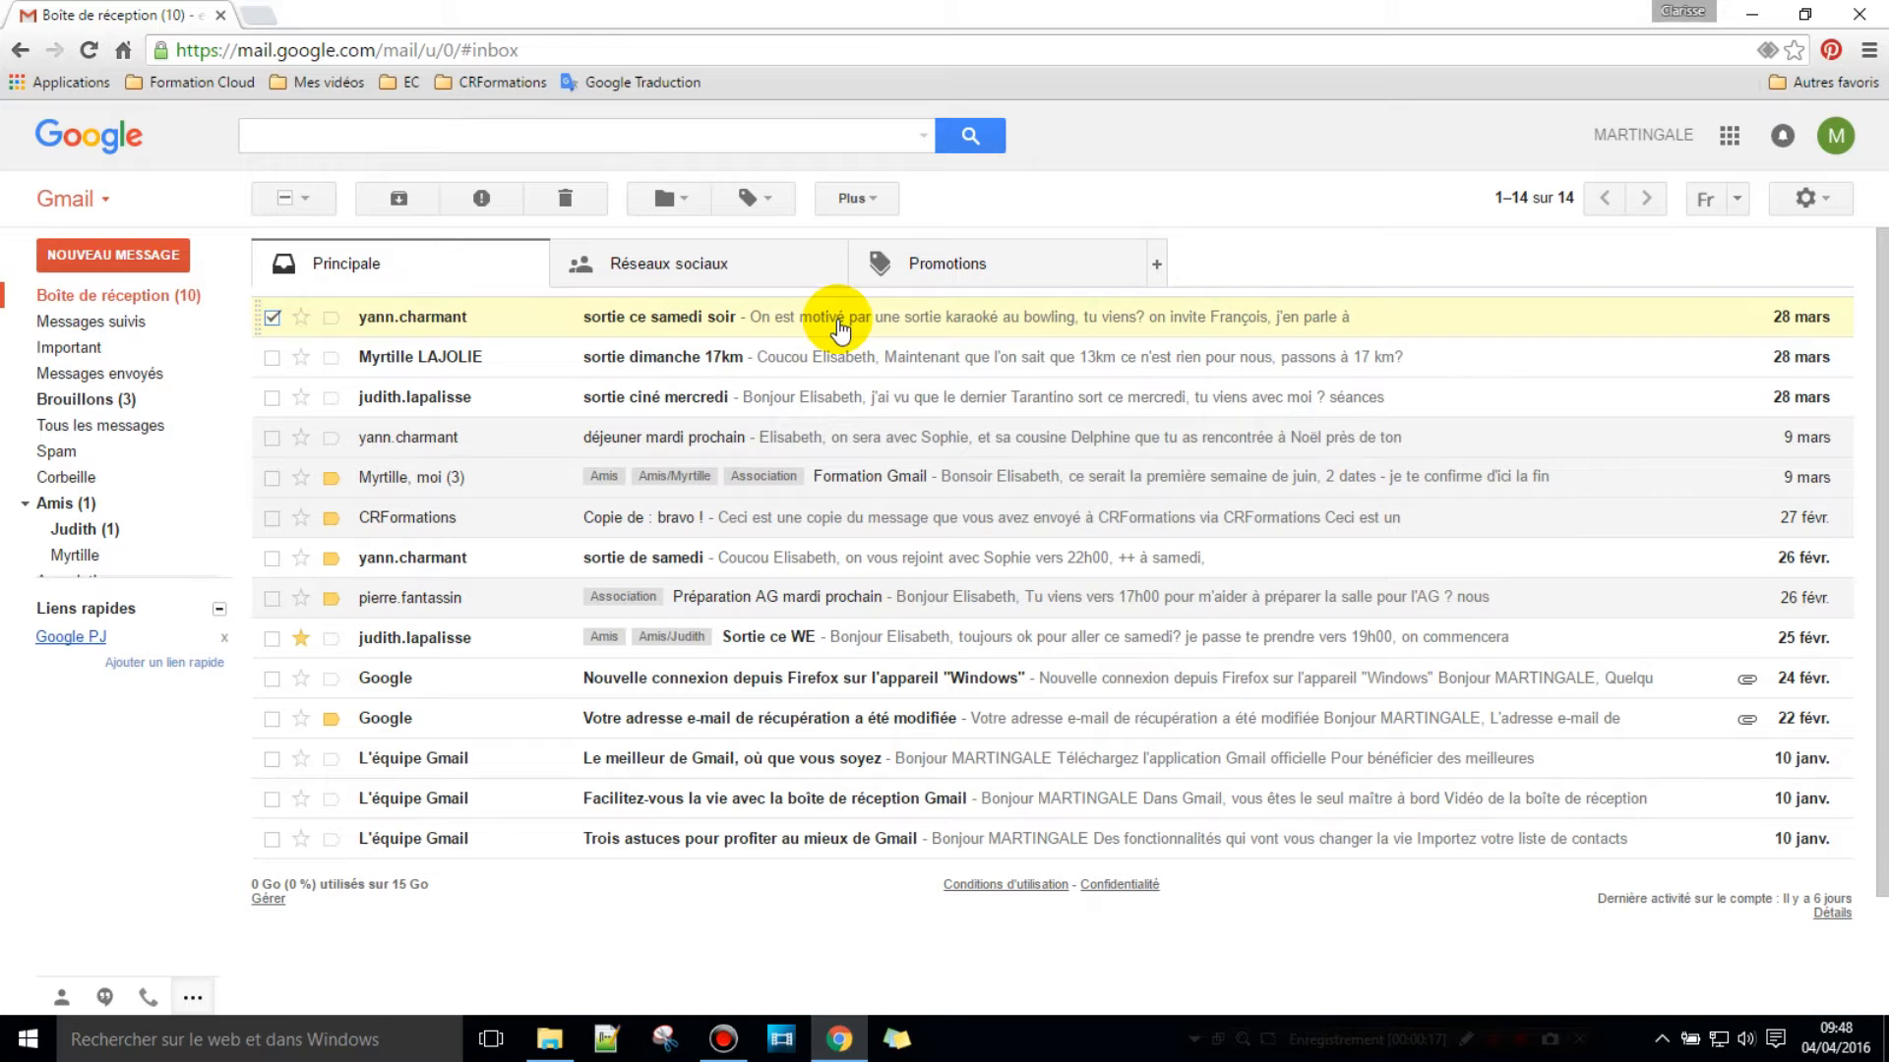
pyautogui.click(867, 200)
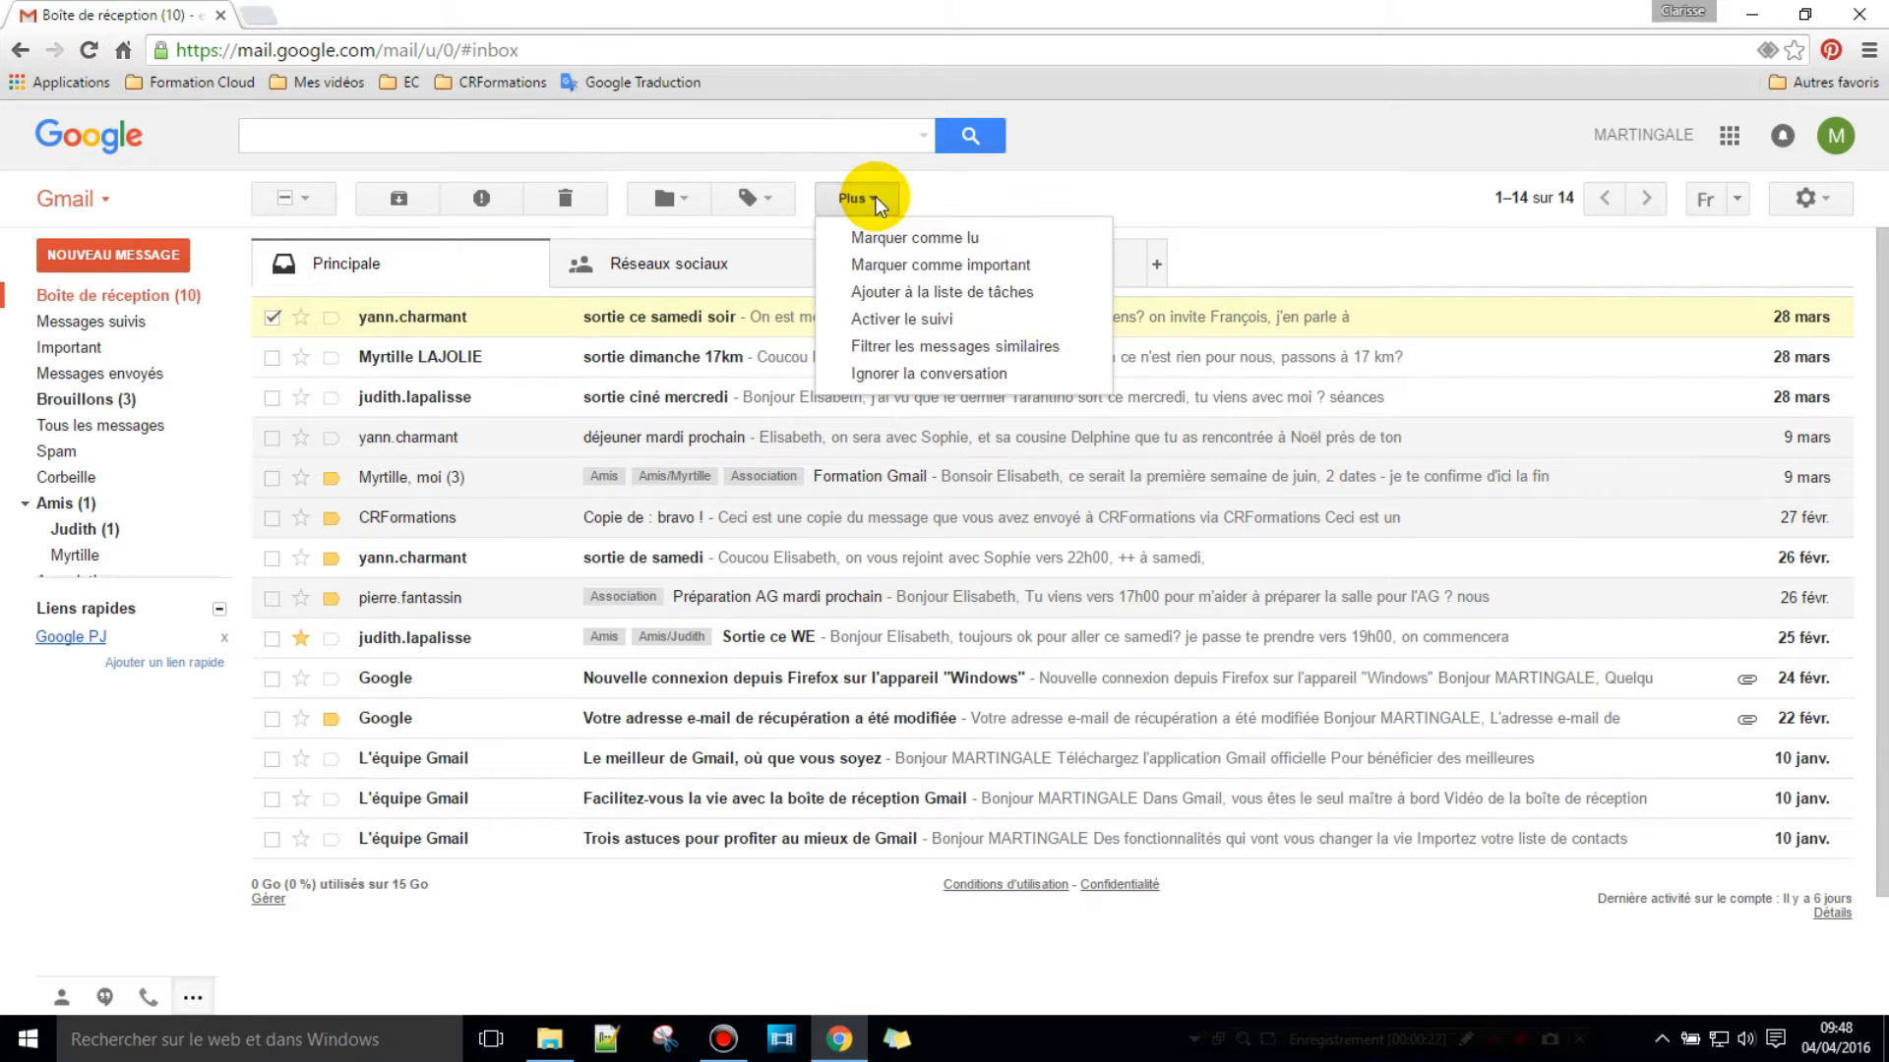
pyautogui.click(905, 354)
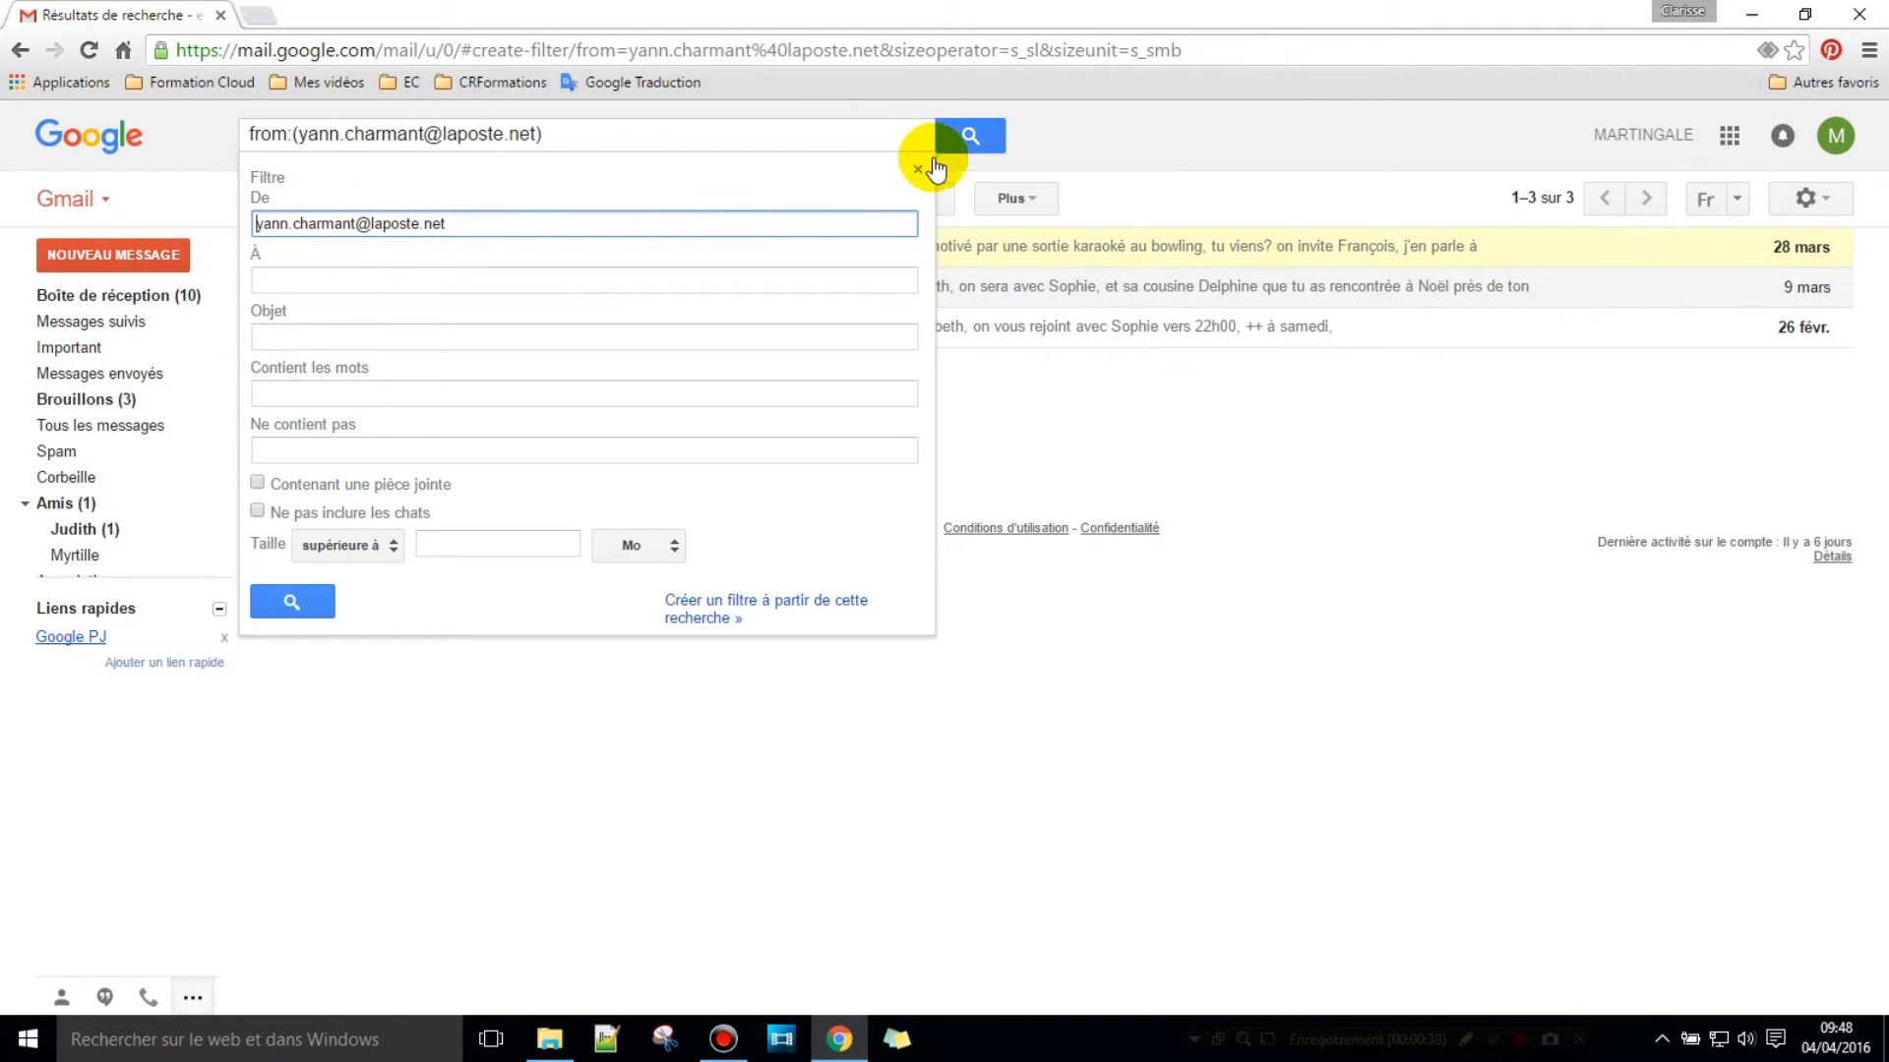
pyautogui.click(921, 178)
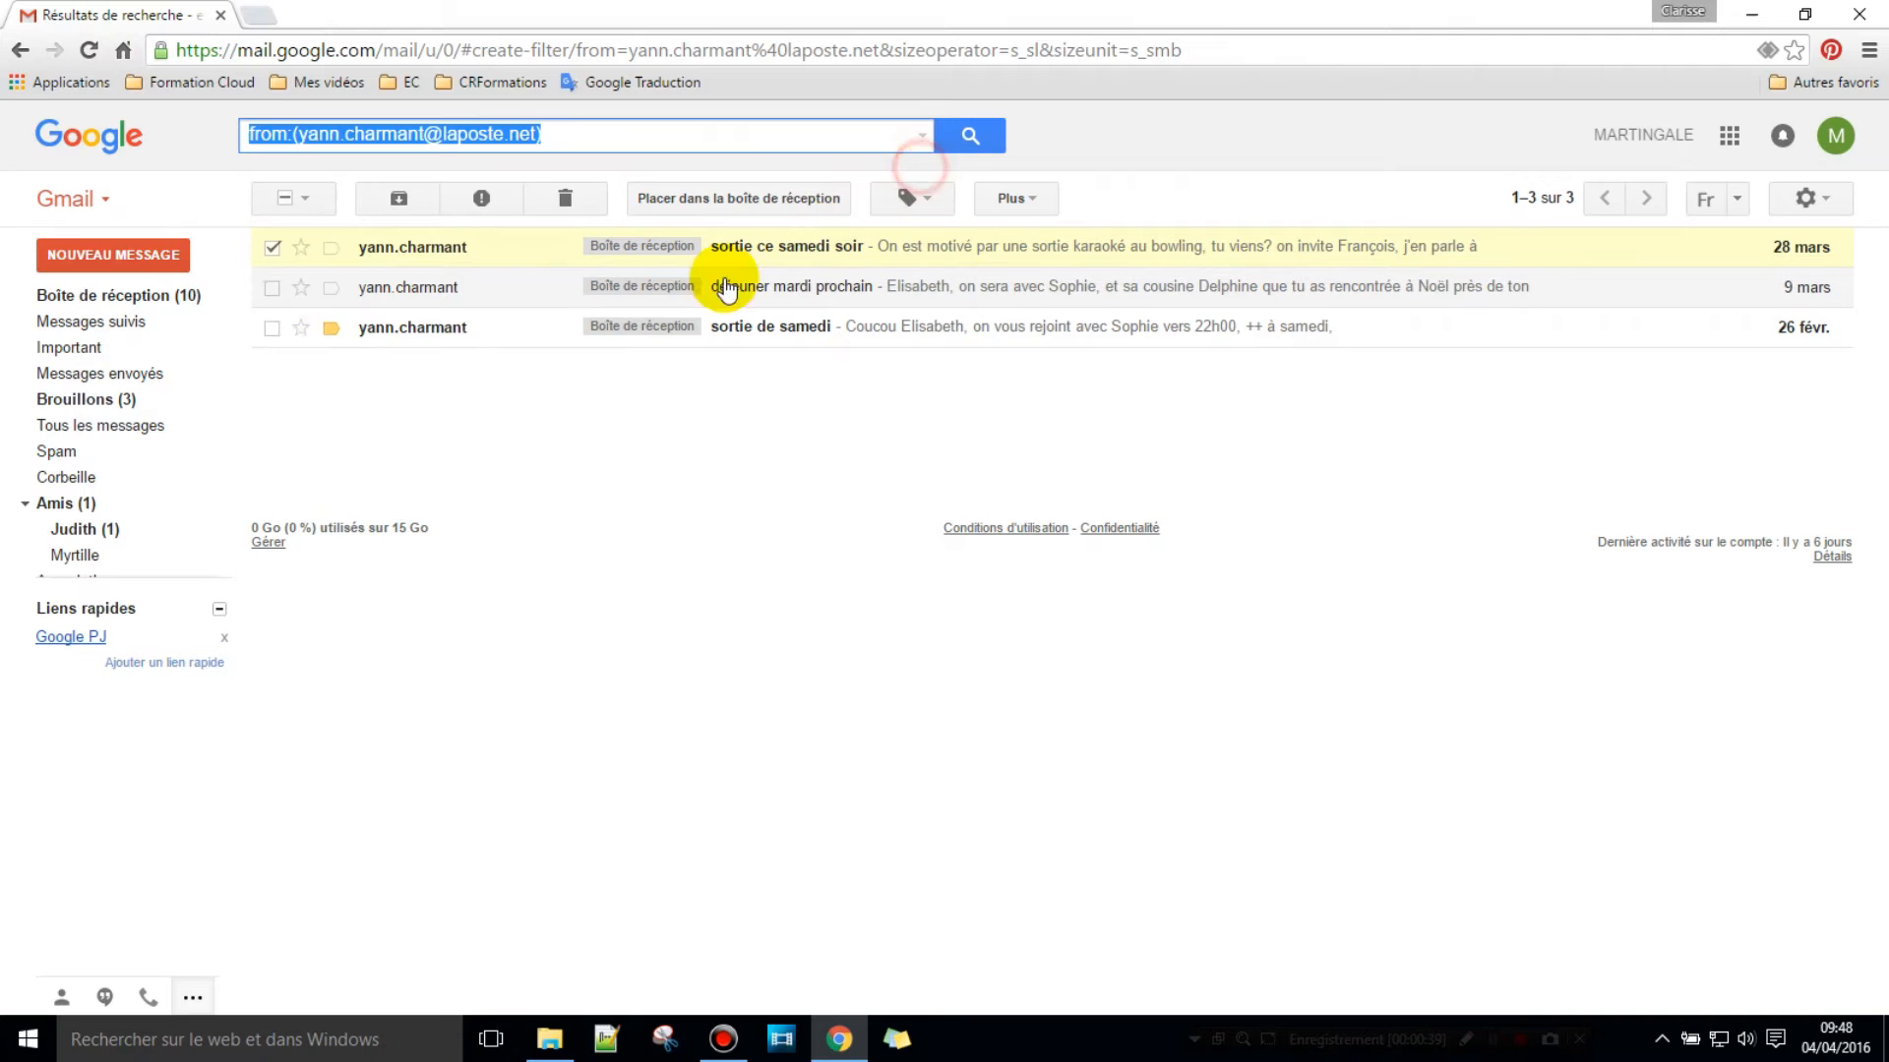
pyautogui.click(144, 306)
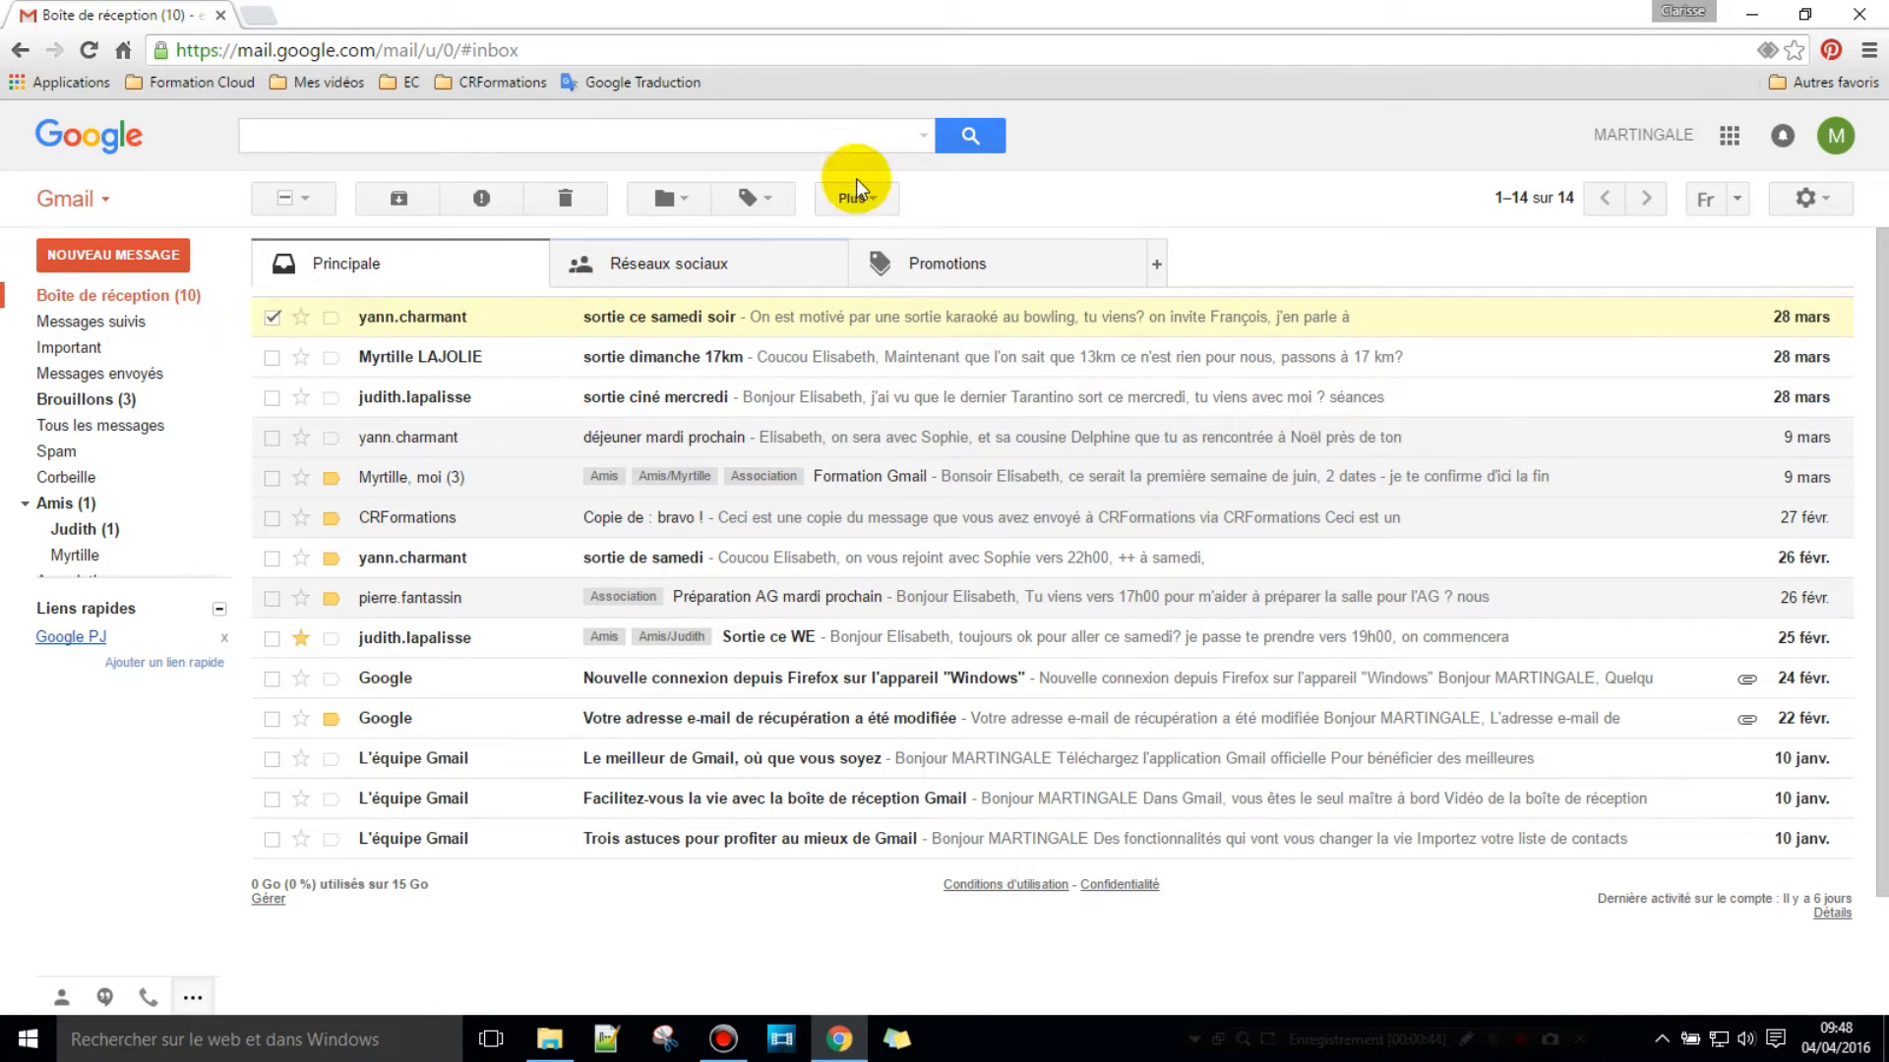
# Step: Start a filter from the advanced search options for messages sent by the contact suggested for "m", and continue to its actions
pyautogui.click(922, 135)
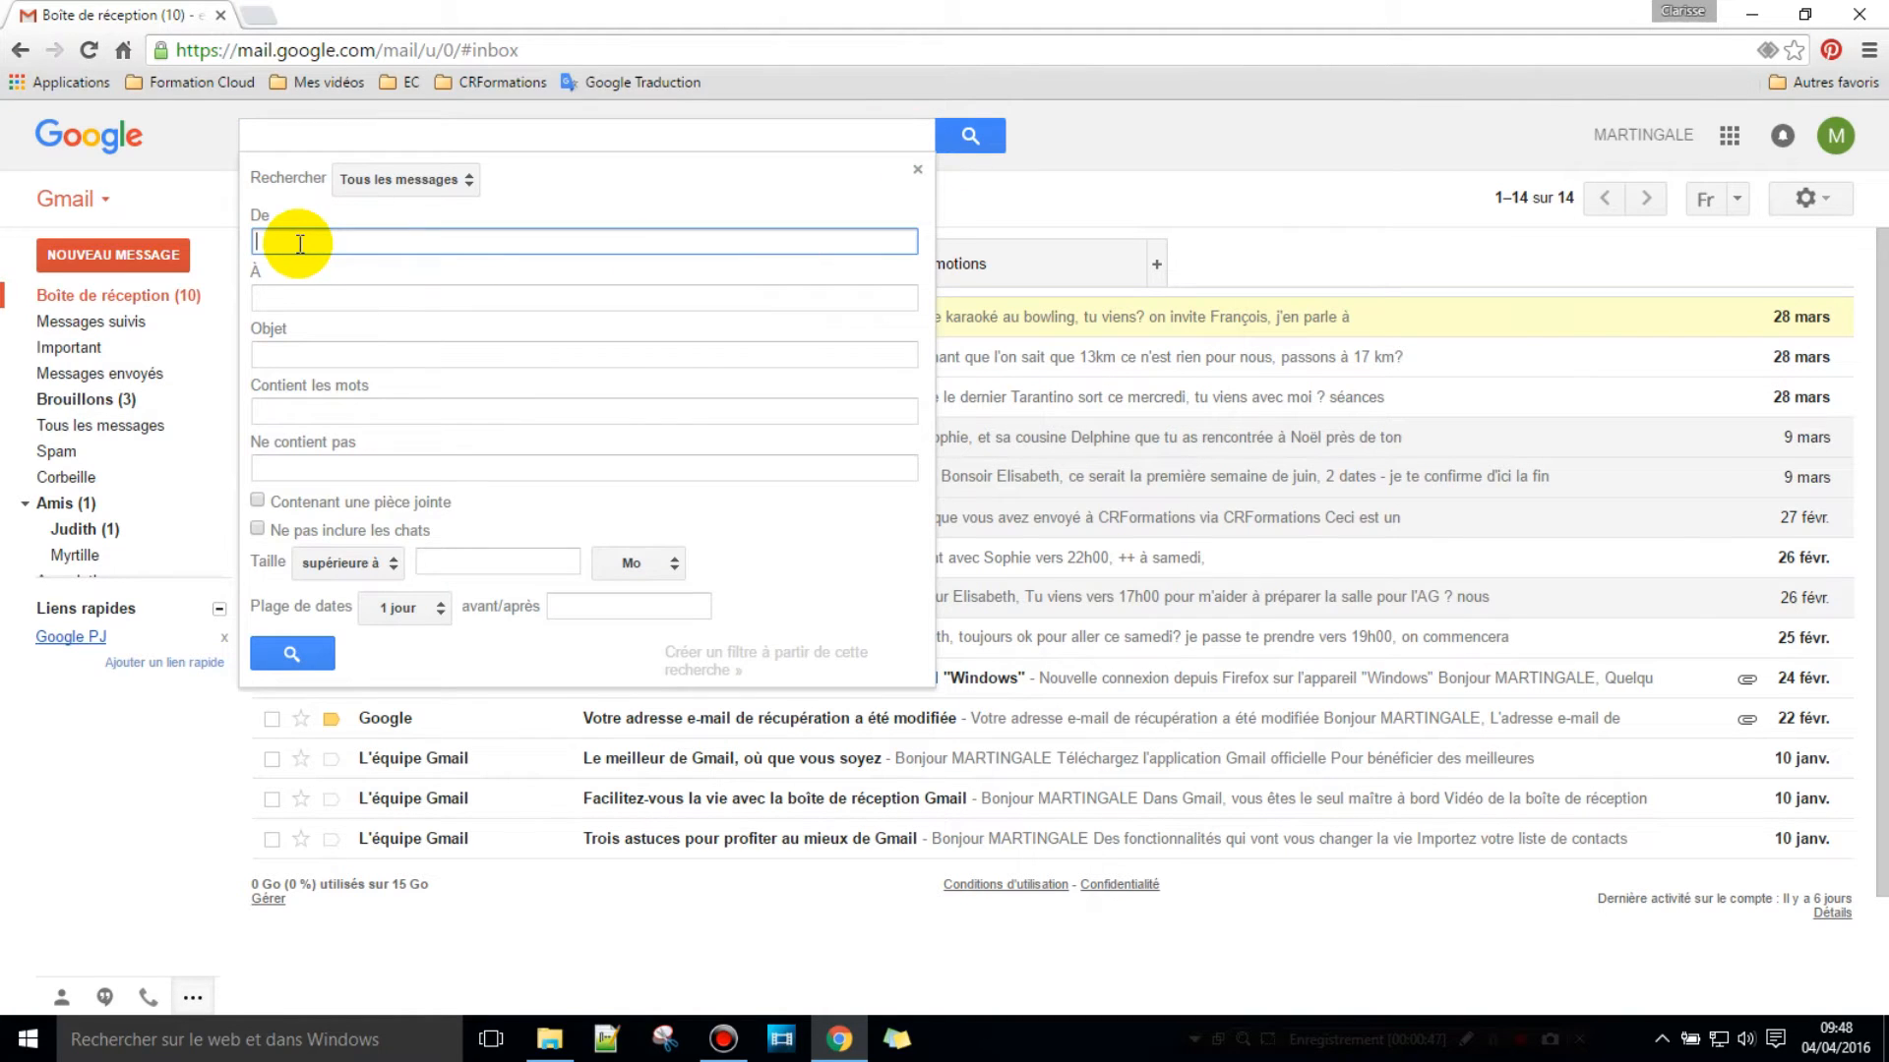
pyautogui.write('m')
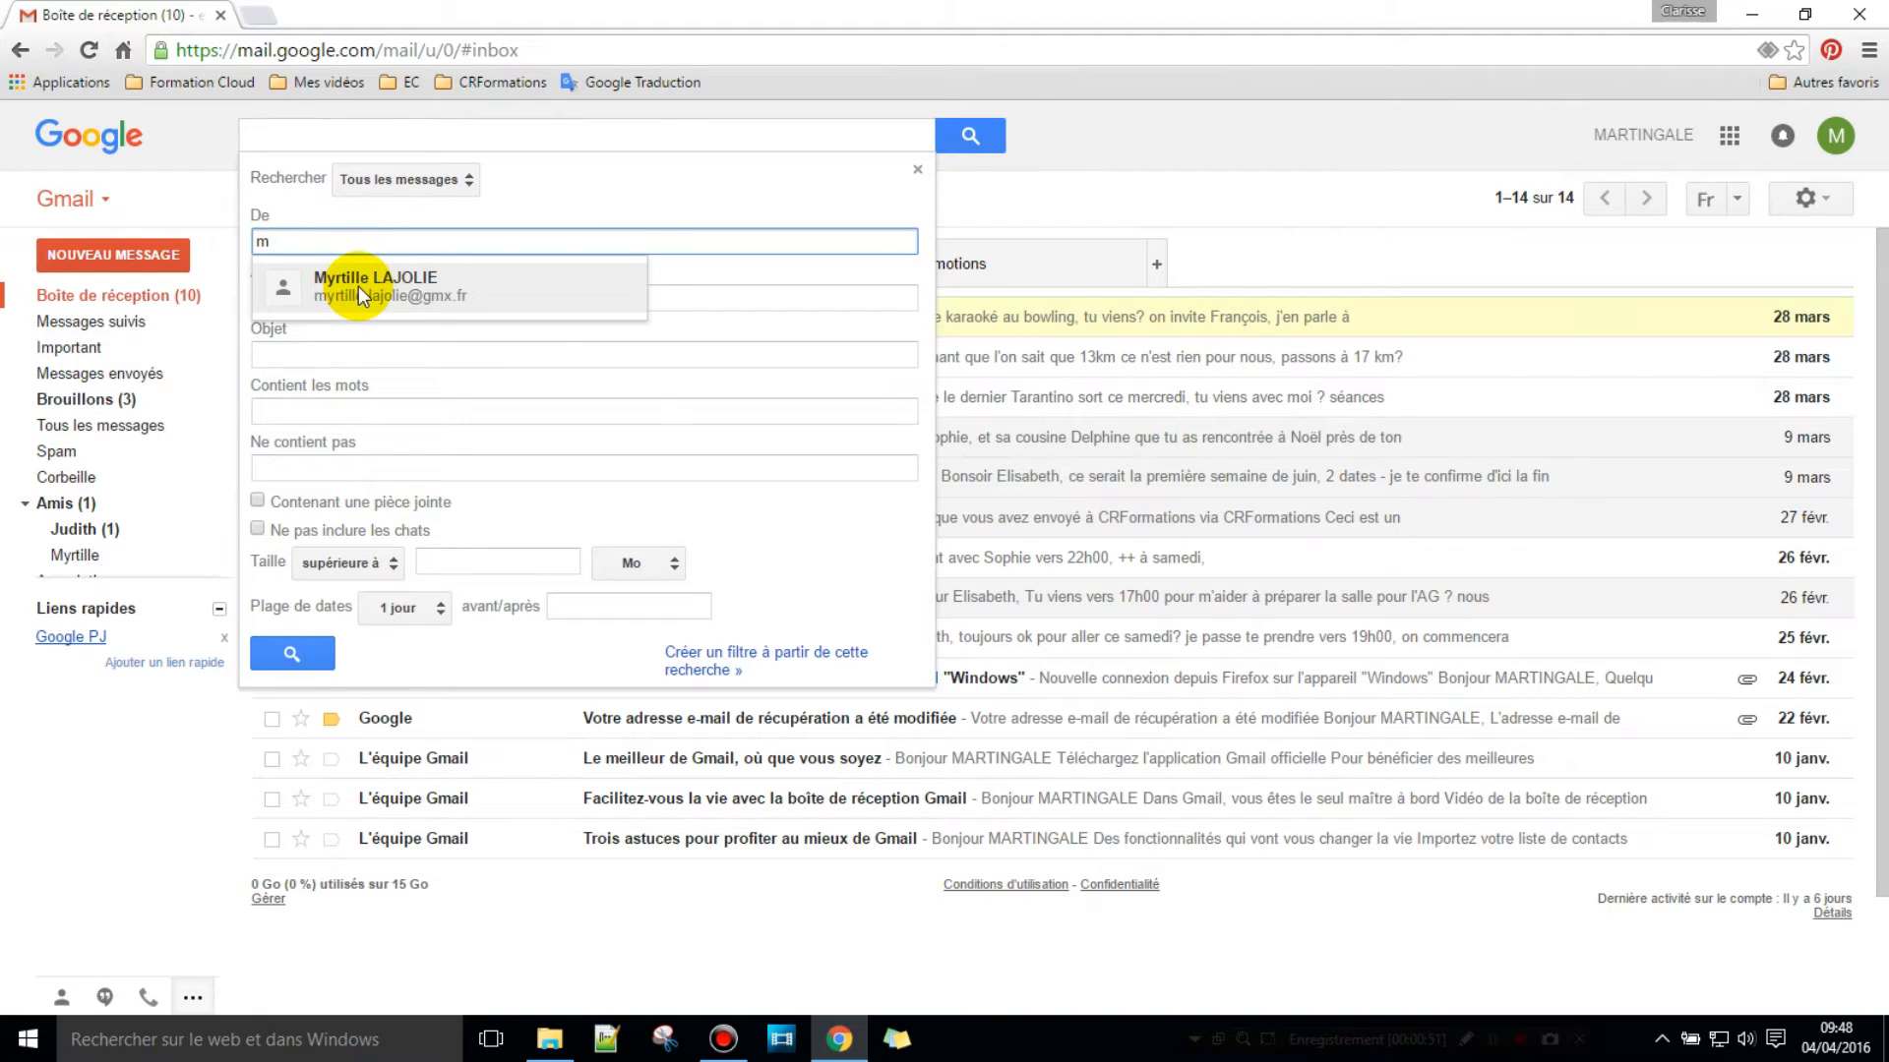
pyautogui.click(358, 286)
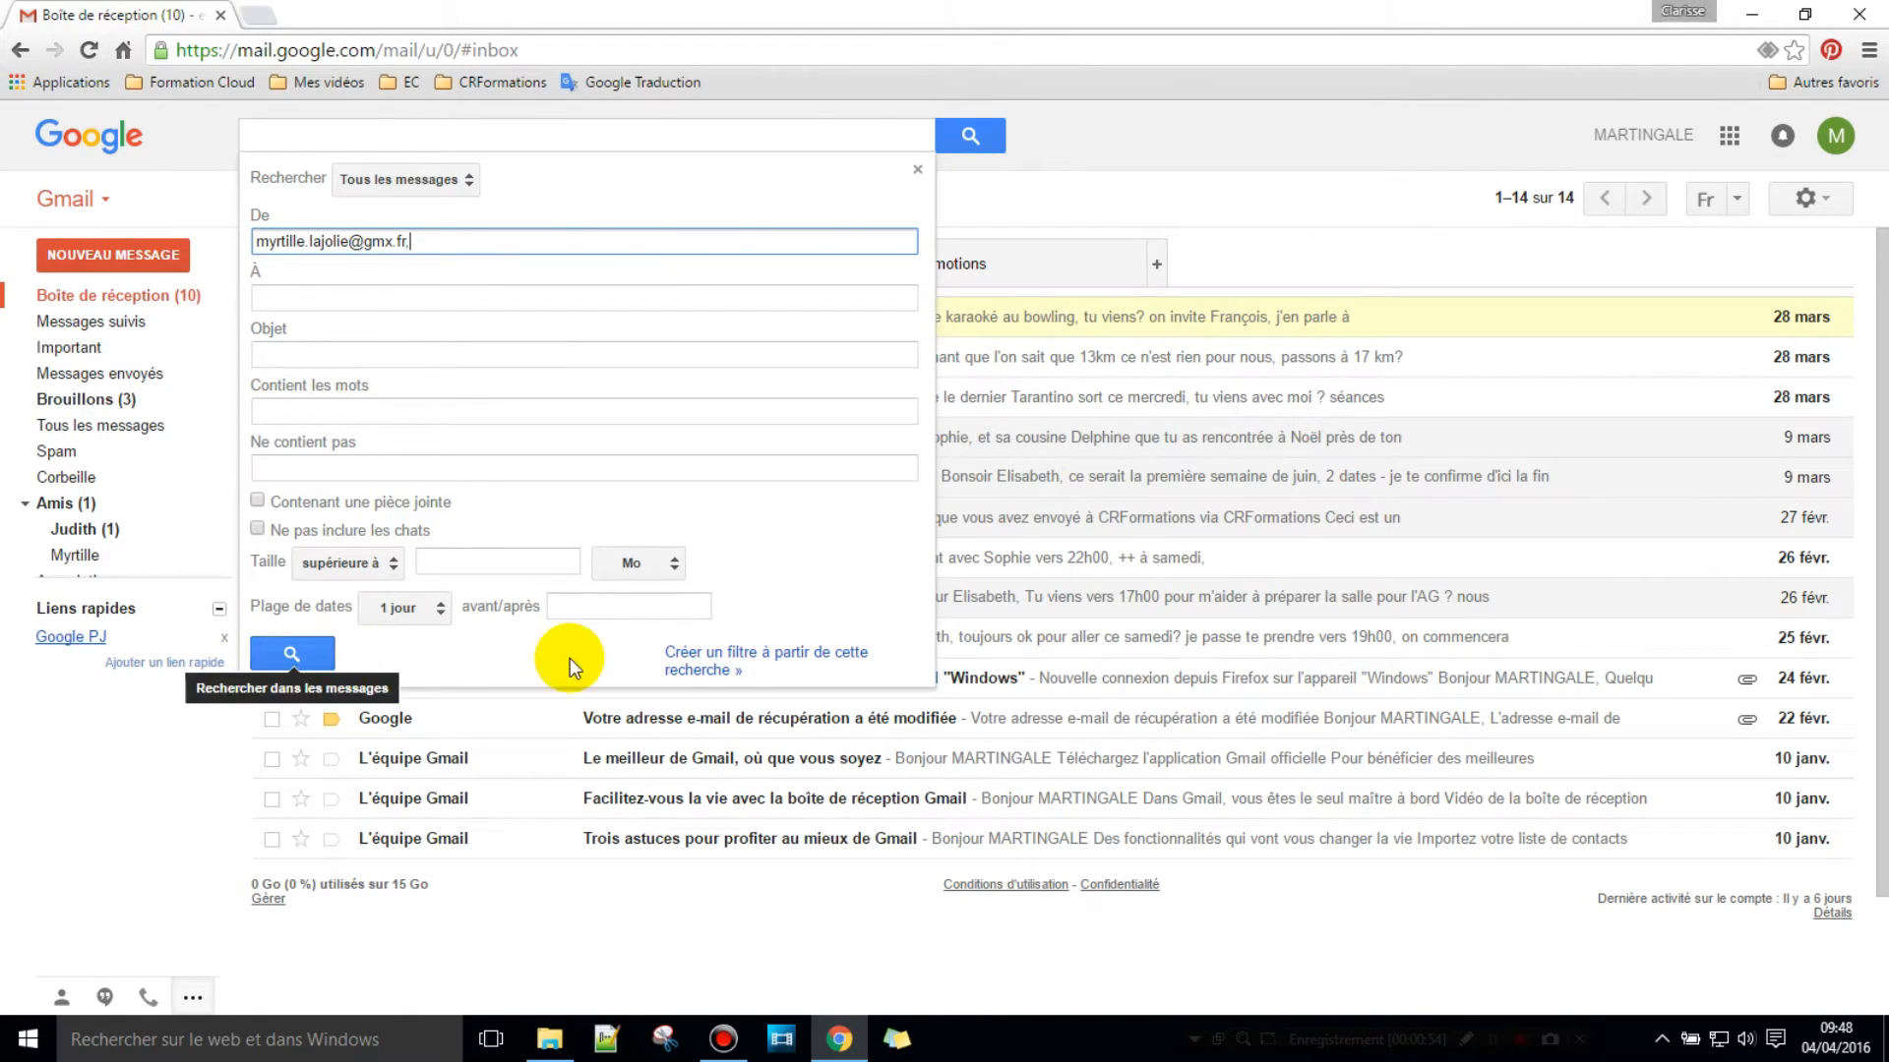
pyautogui.click(710, 656)
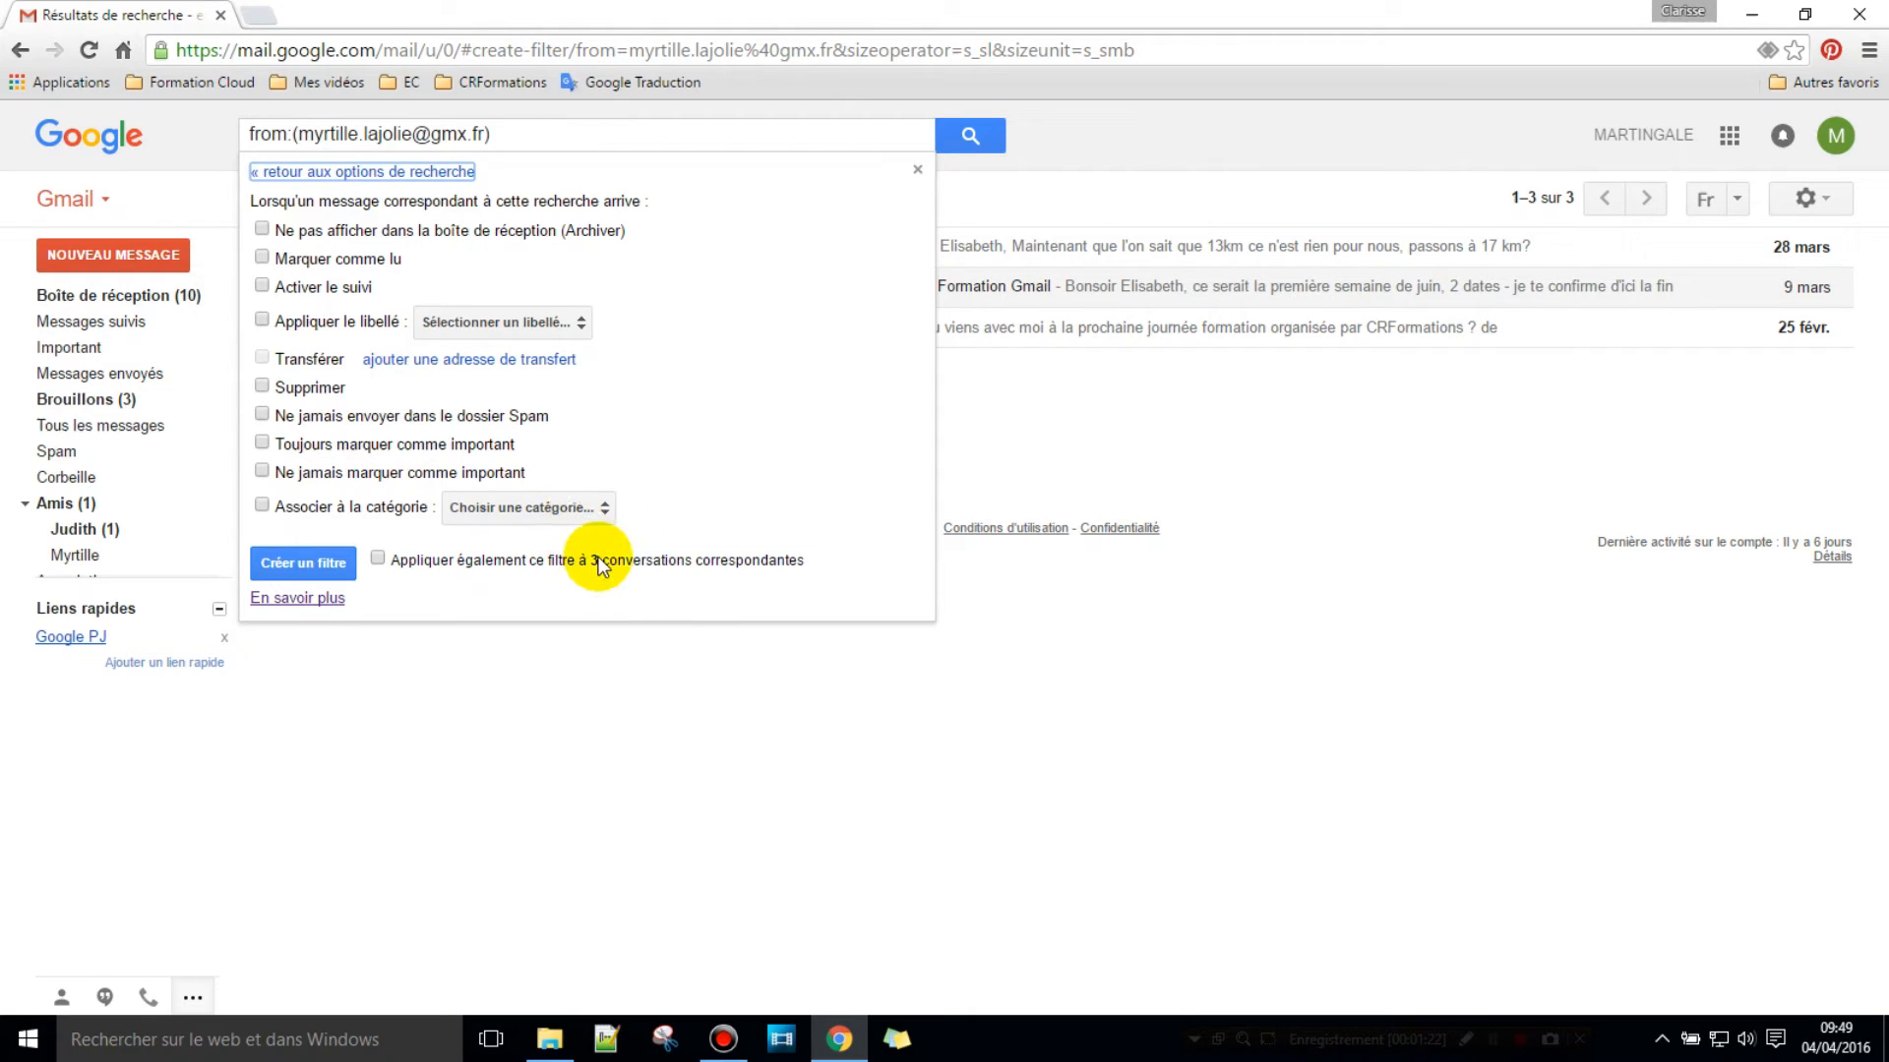
# Step: Create the filter so it skips the inbox, applies the sender's sublabel under Amis, and also covers the matching existing conversations
pyautogui.click(378, 561)
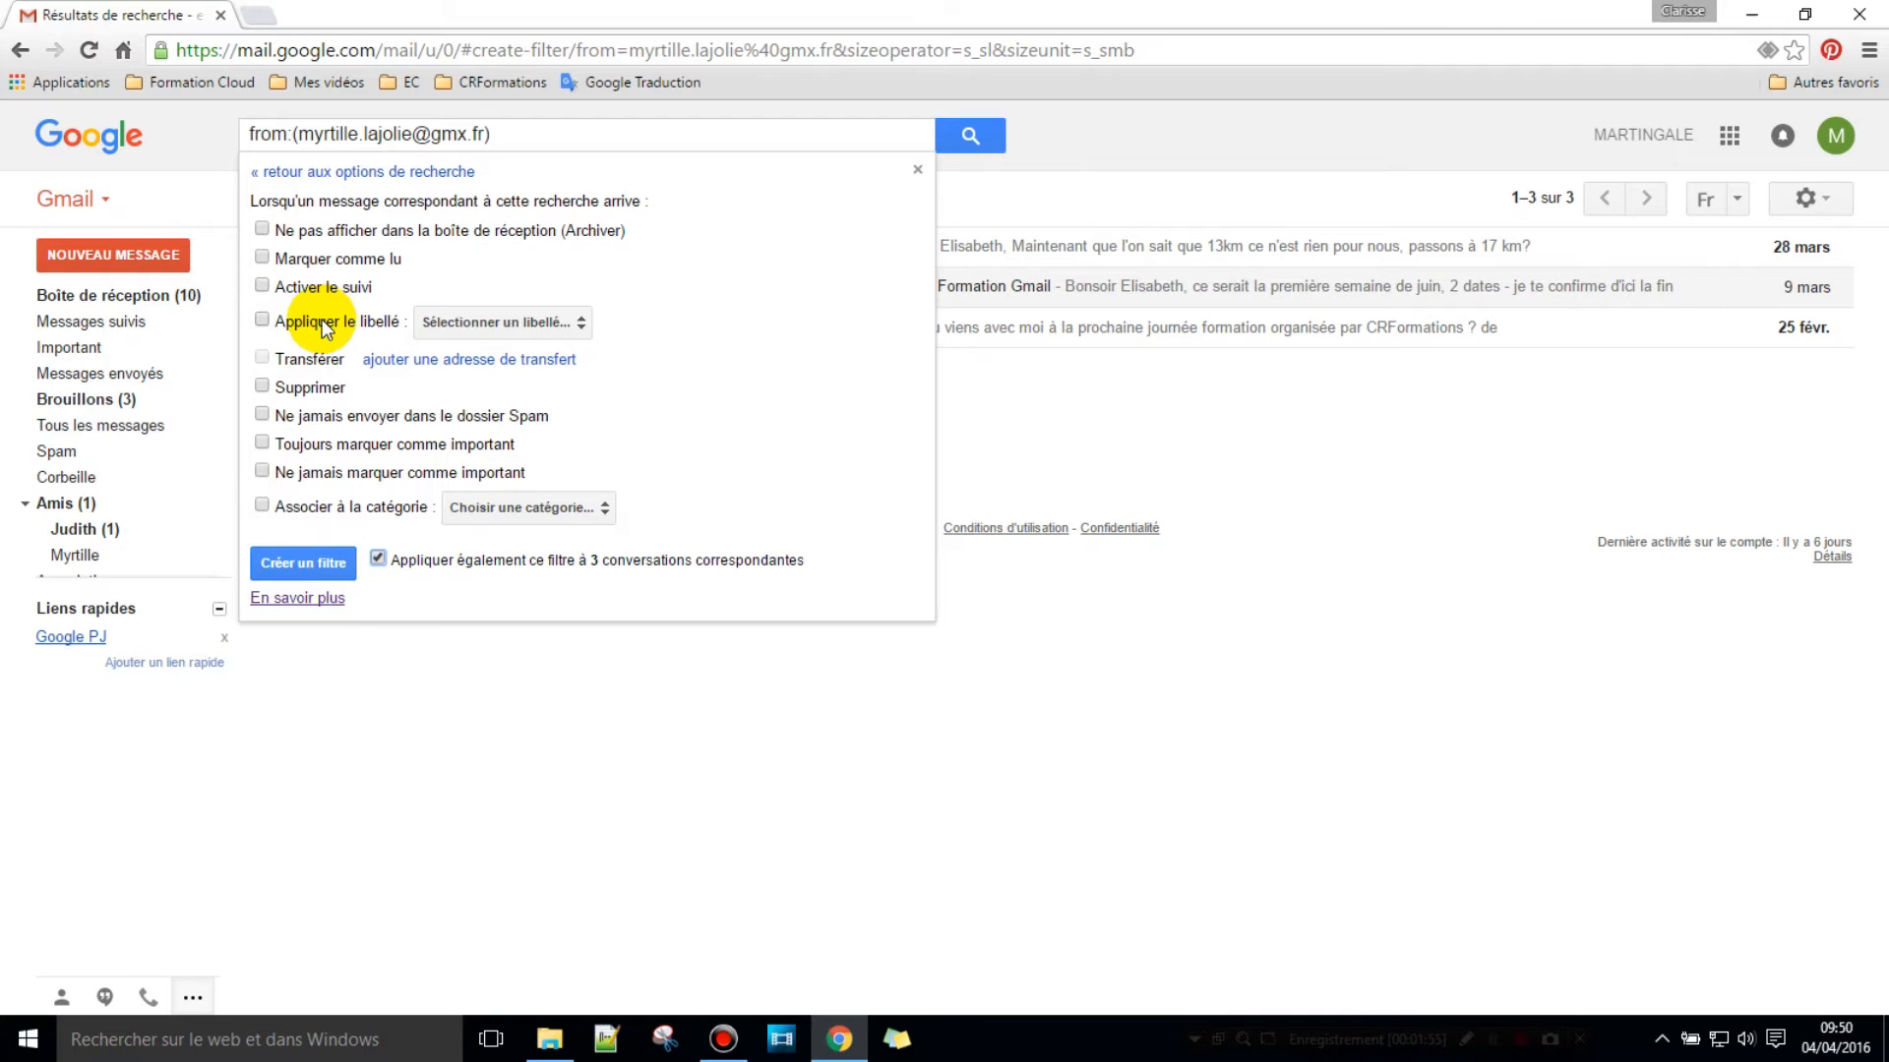
pyautogui.click(454, 322)
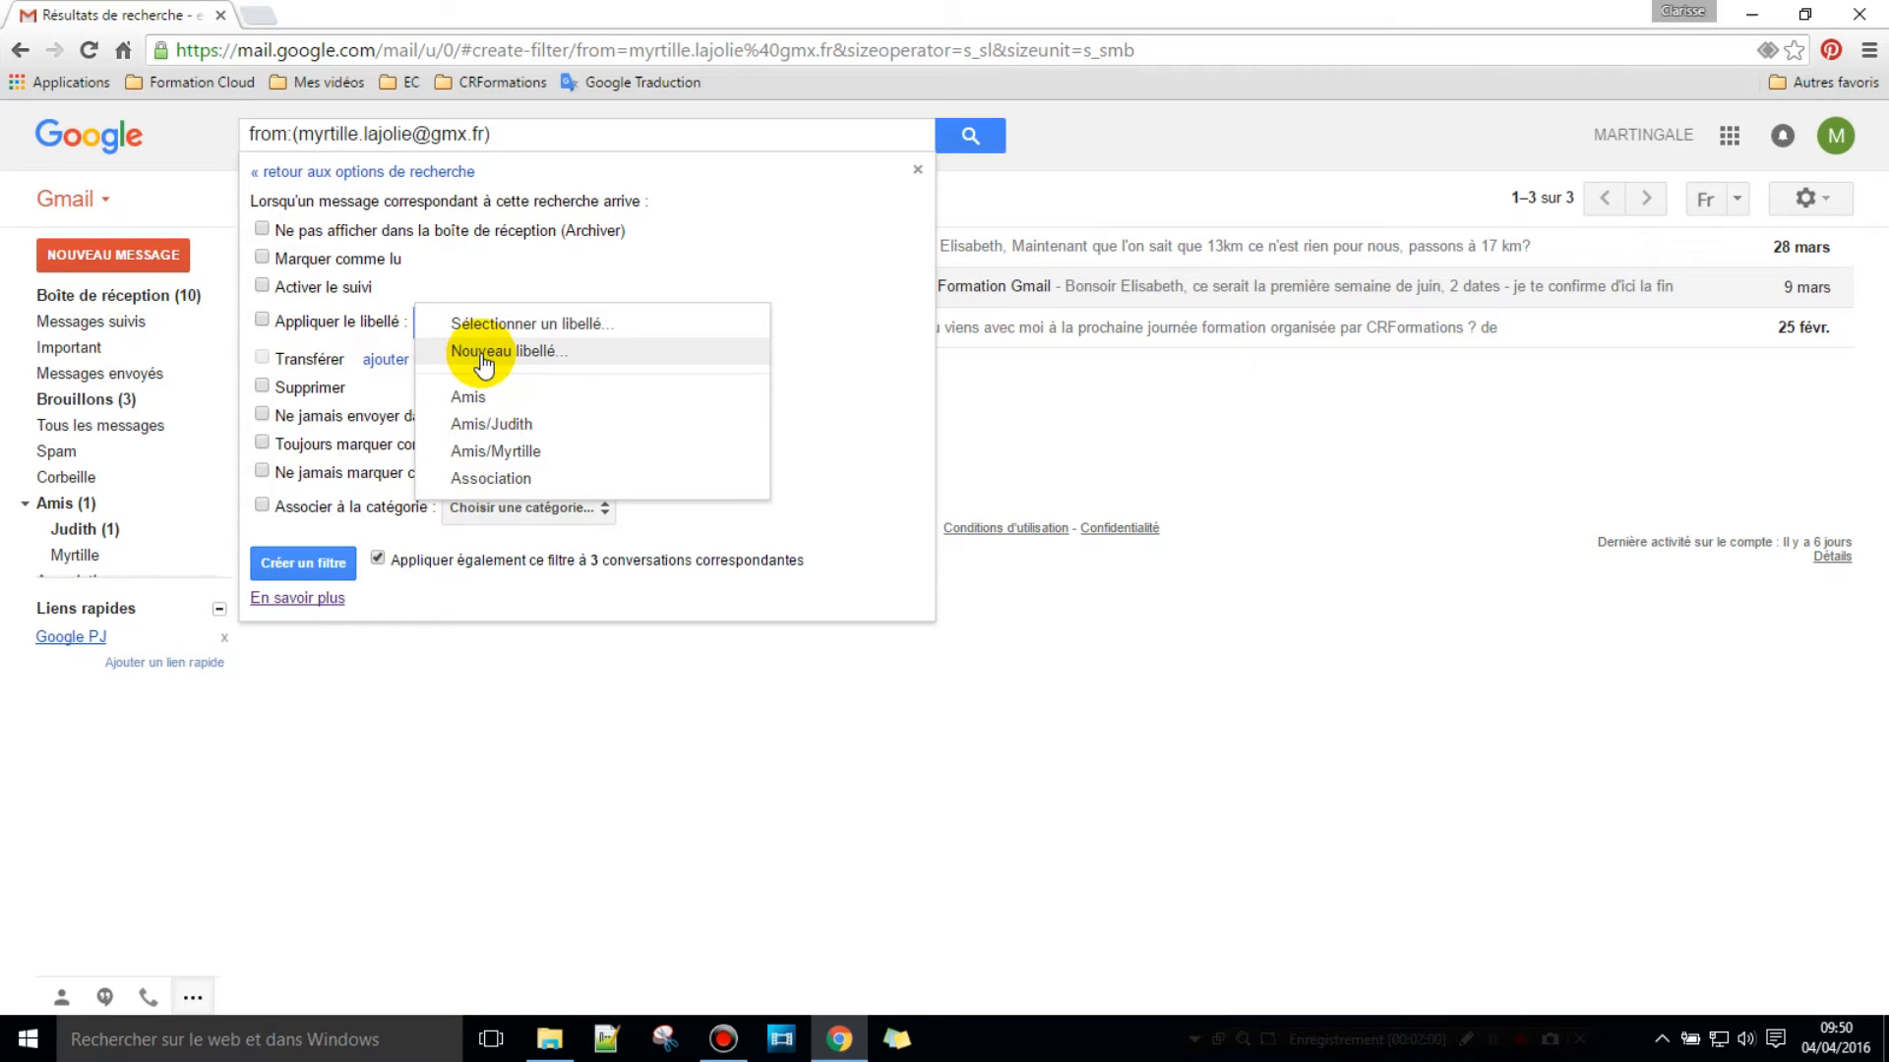
pyautogui.click(499, 271)
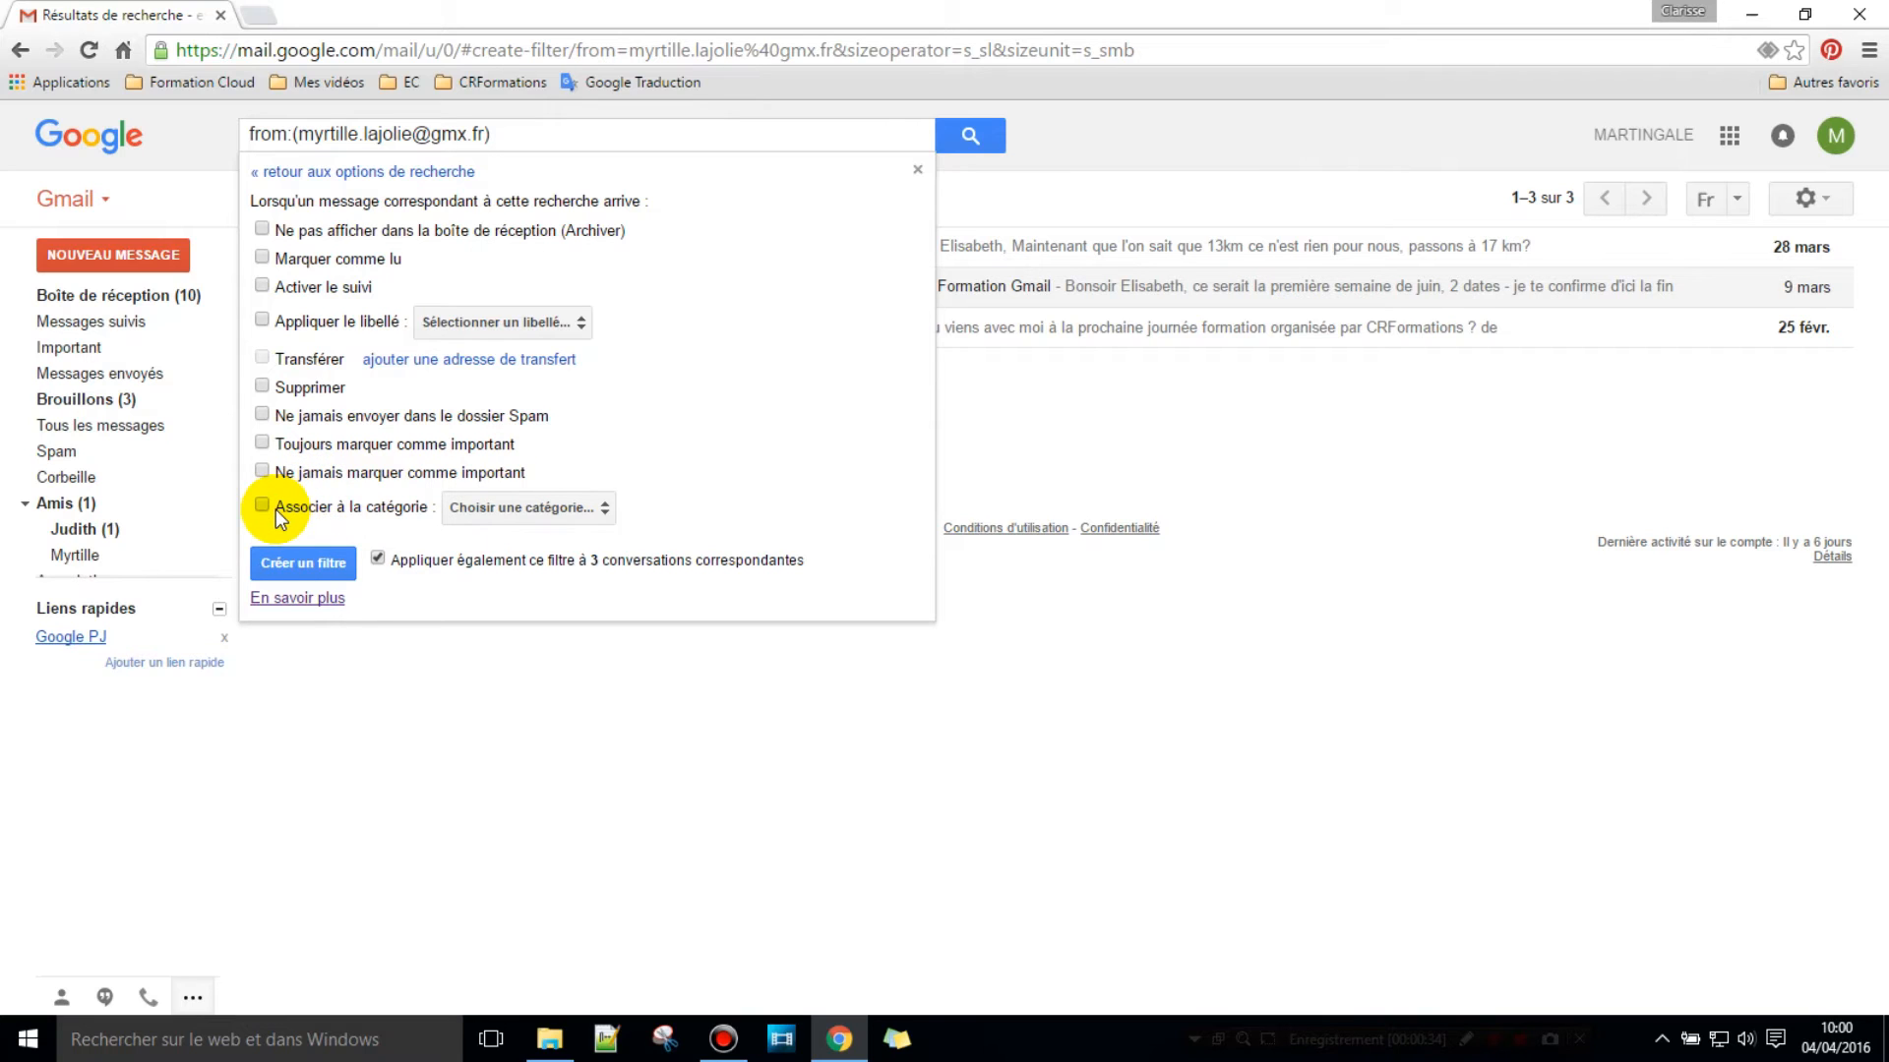
pyautogui.click(601, 510)
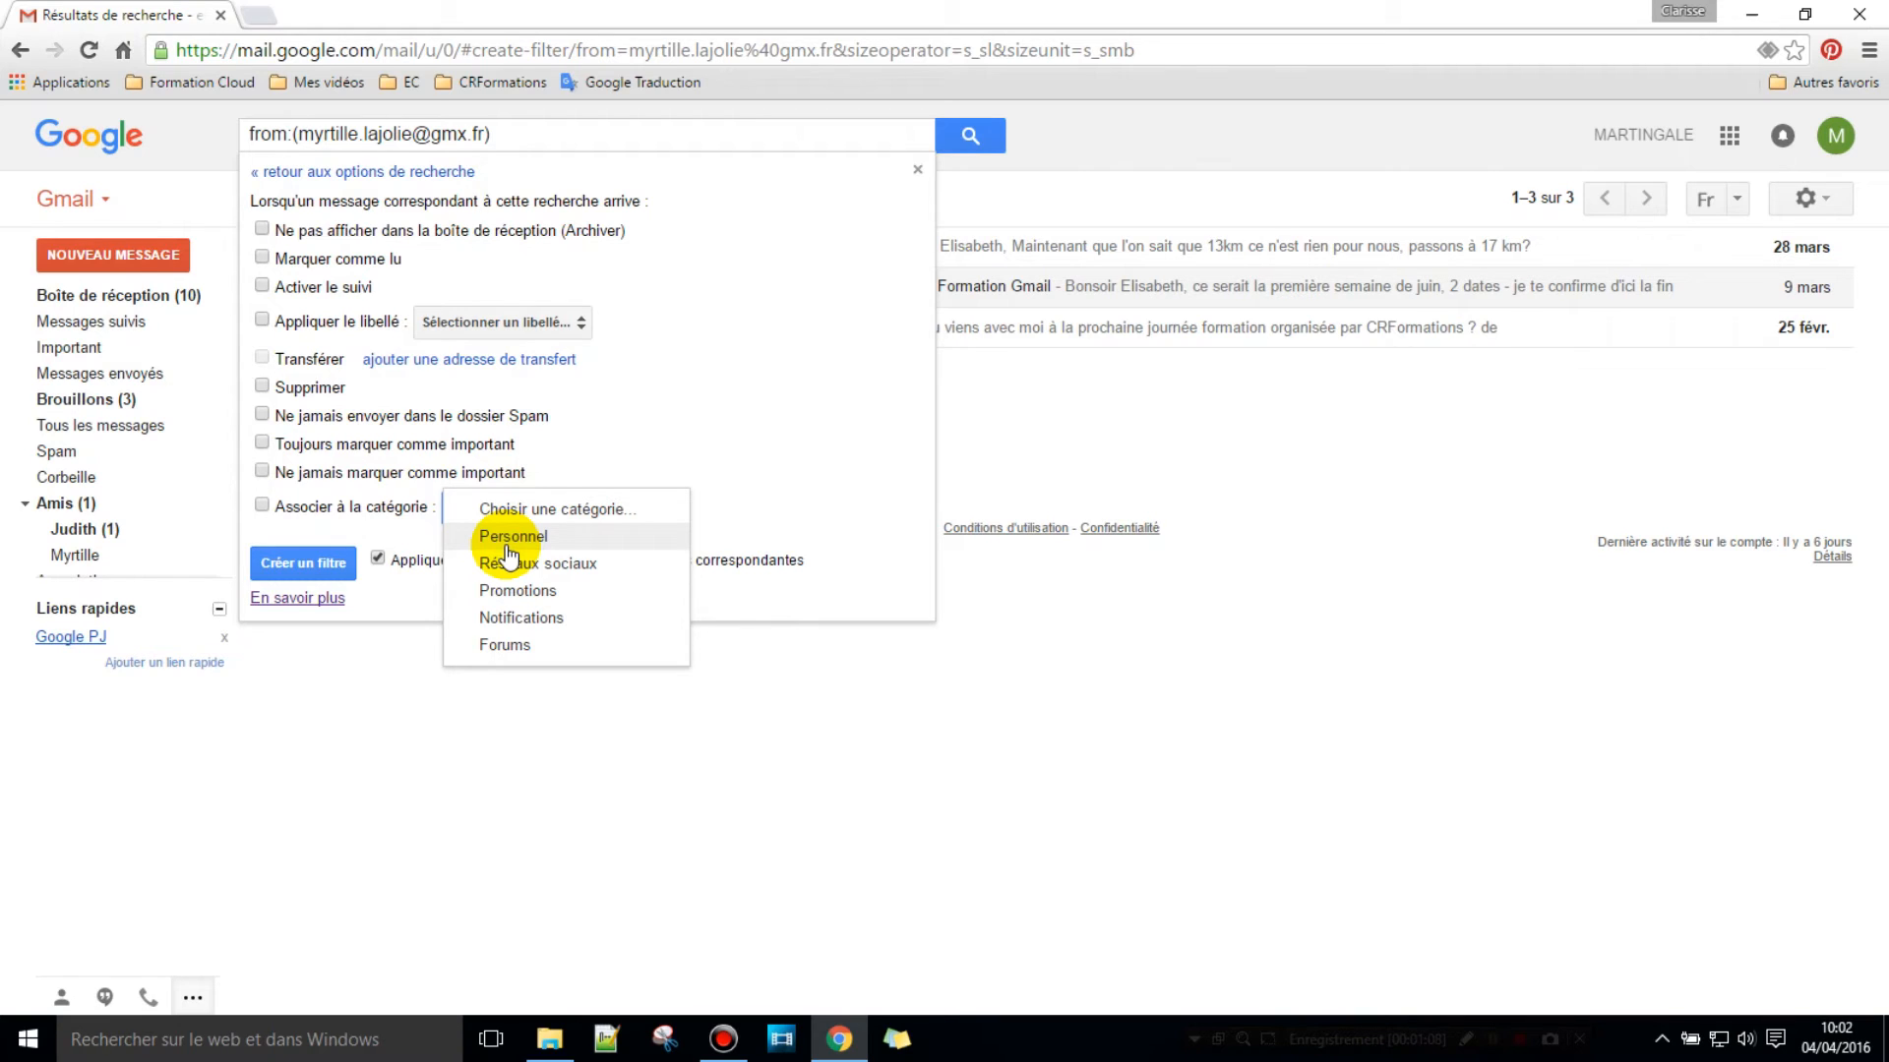
pyautogui.click(263, 228)
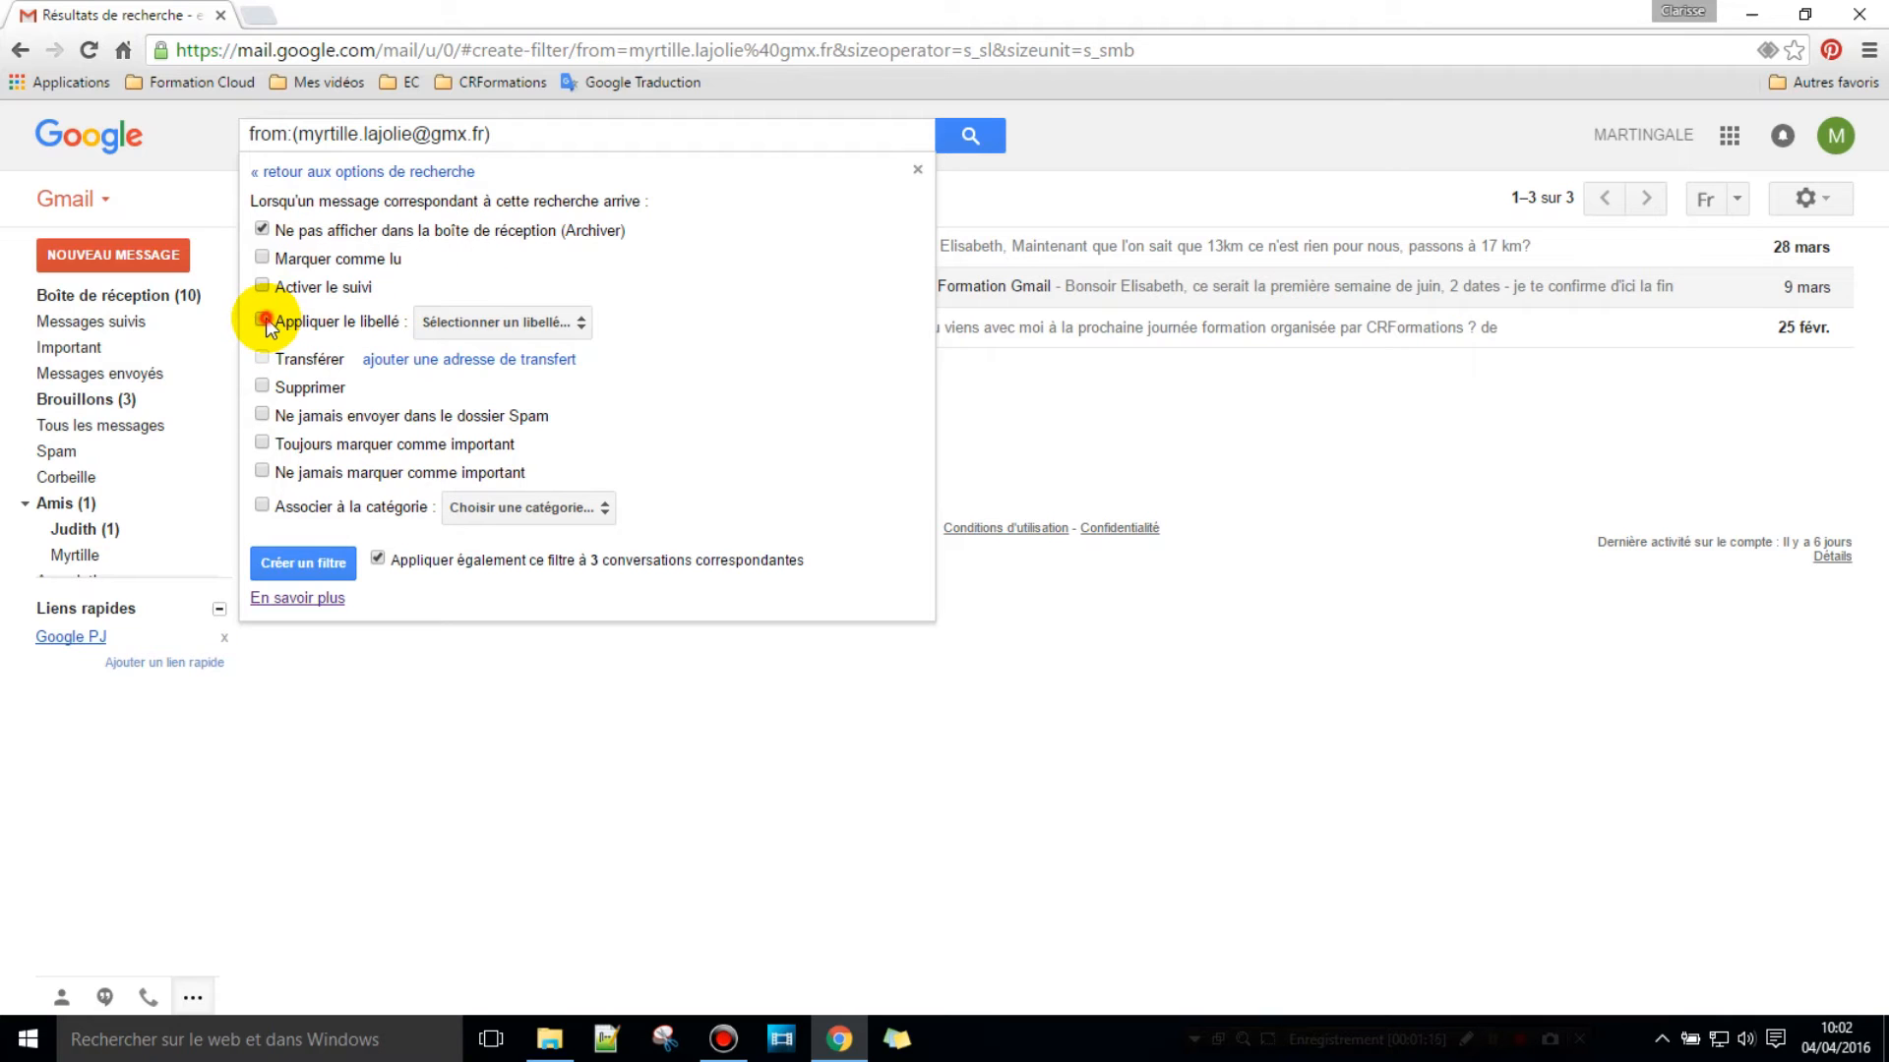
pyautogui.click(580, 328)
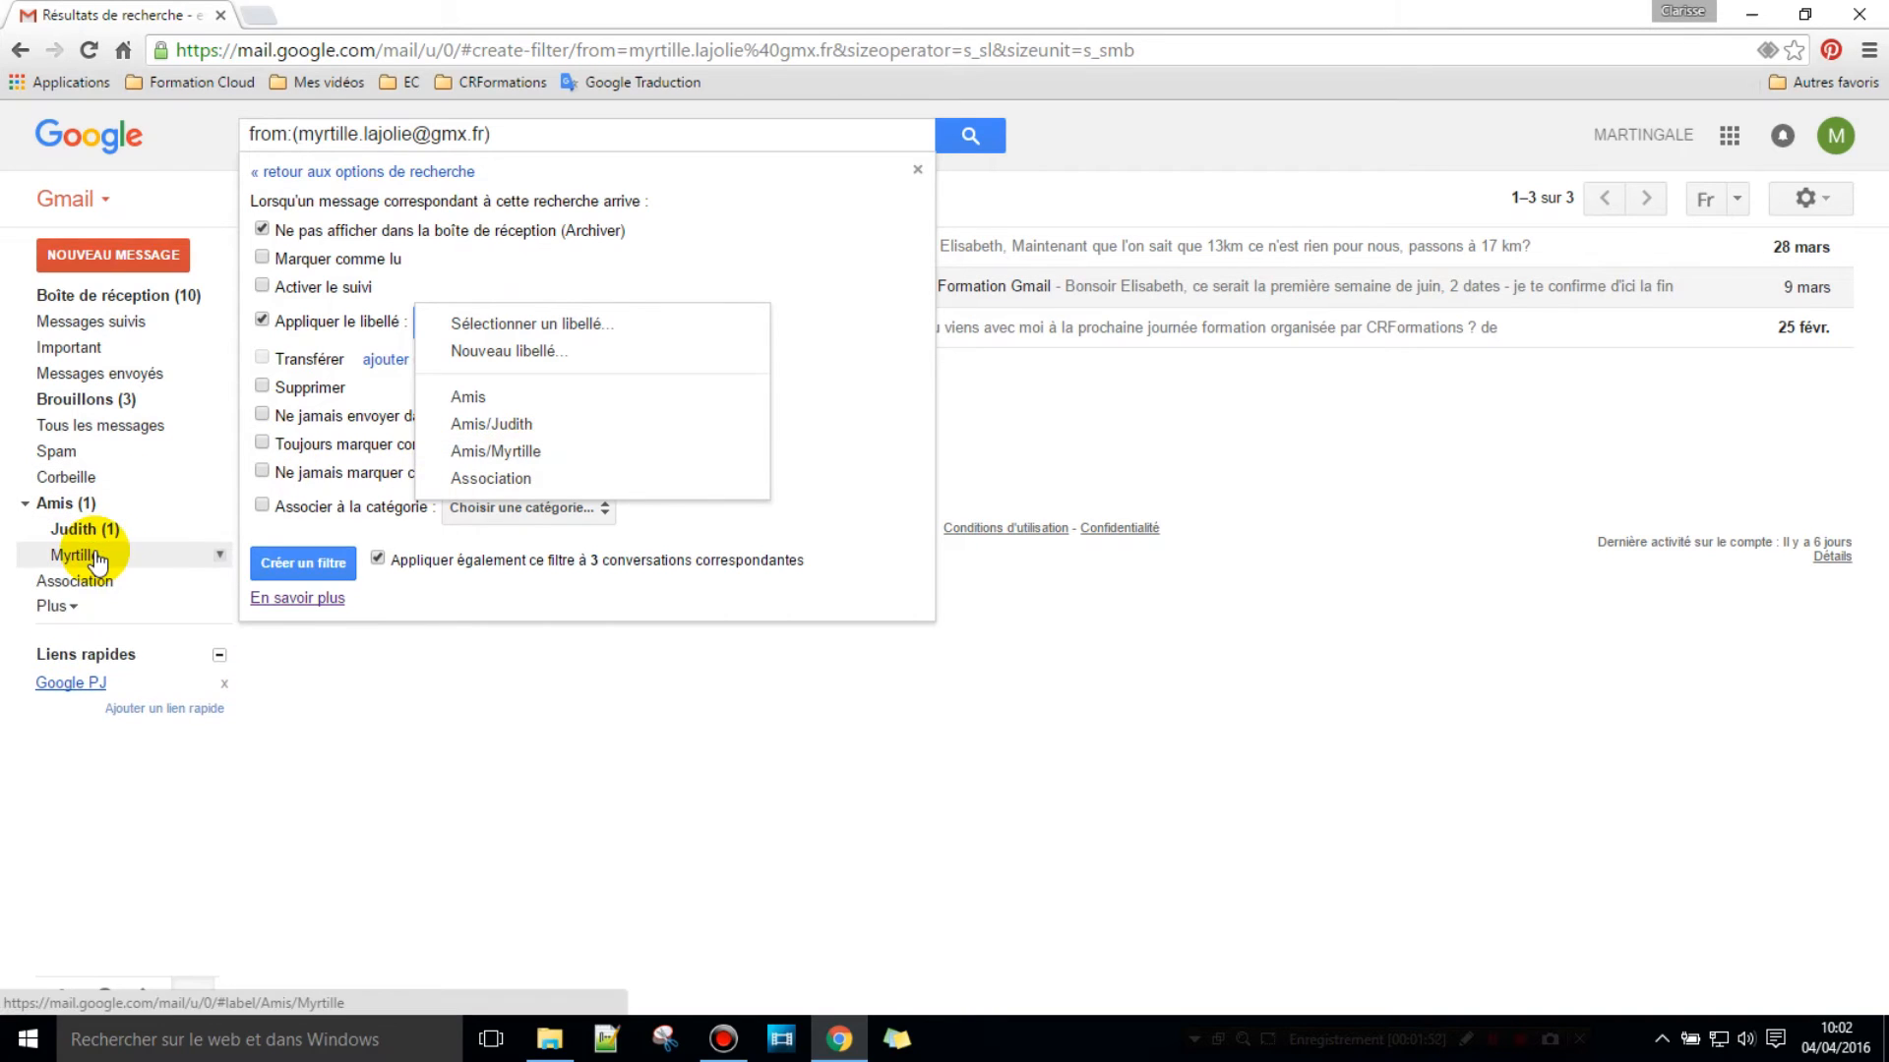
pyautogui.click(494, 453)
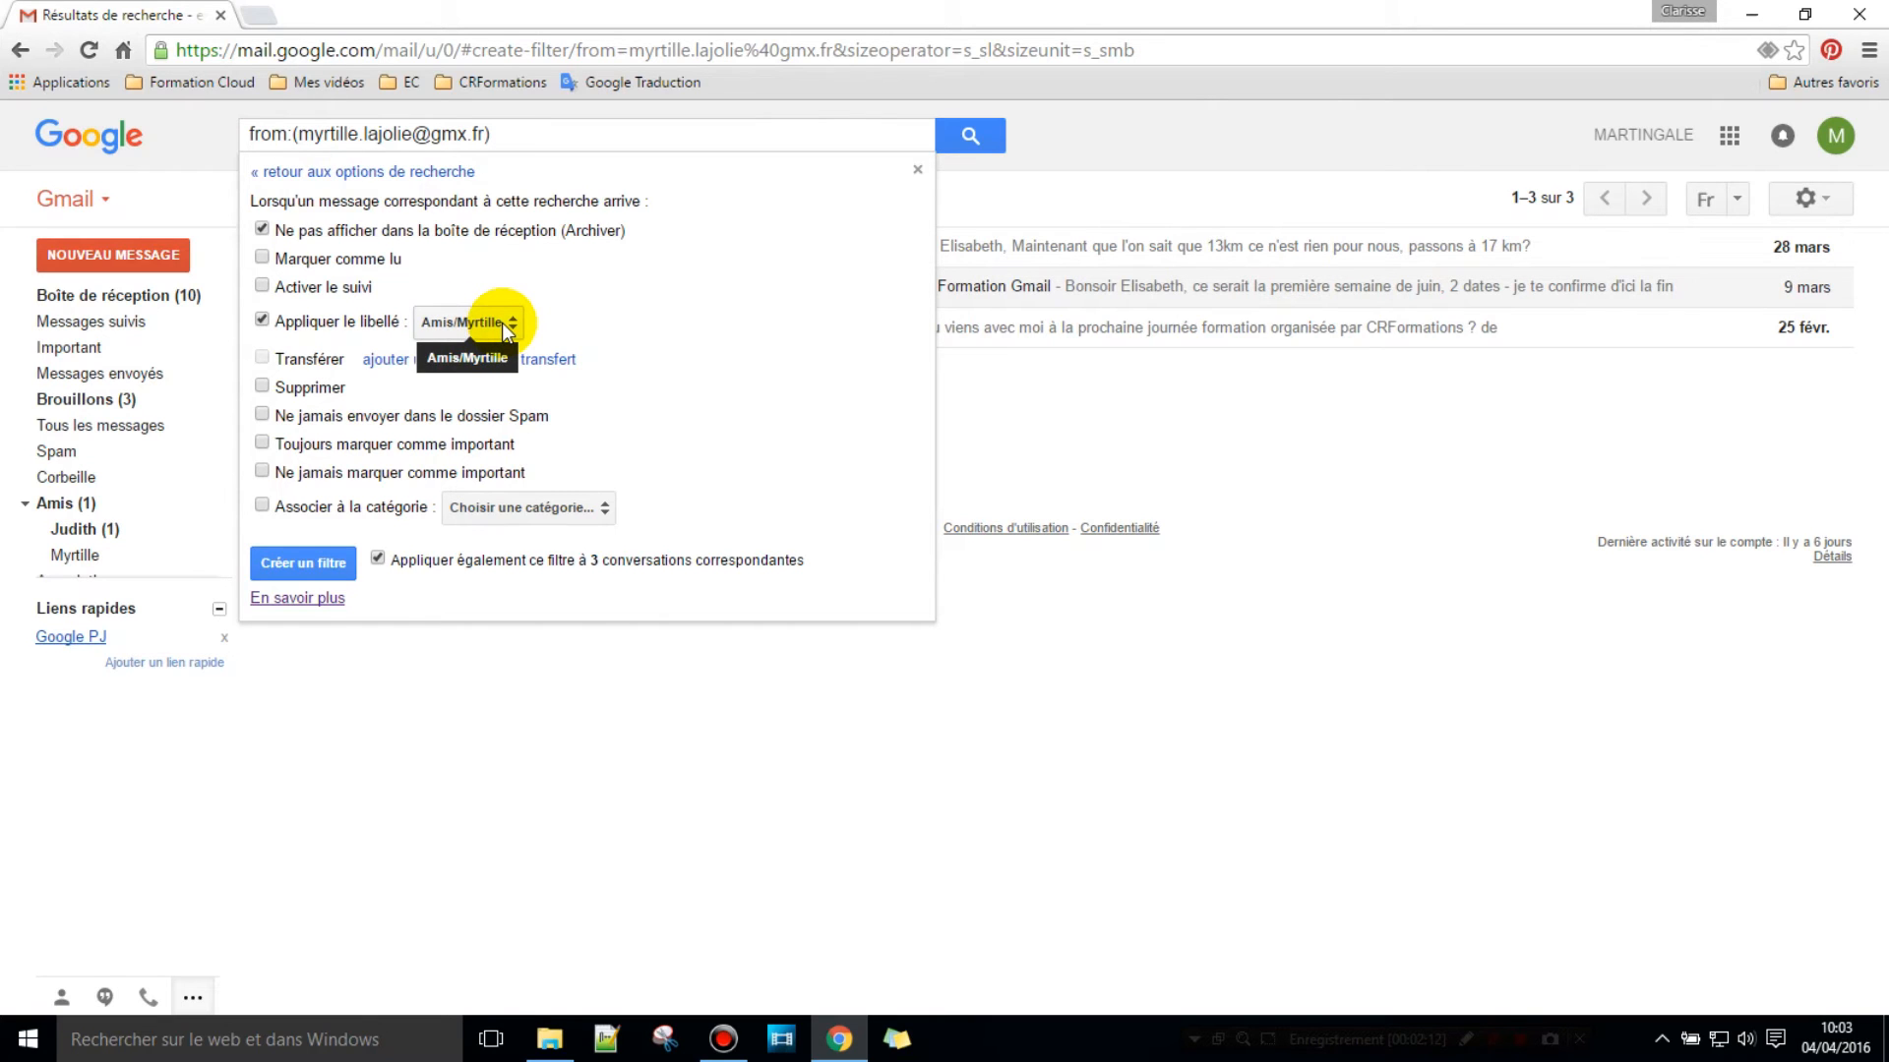
pyautogui.click(319, 563)
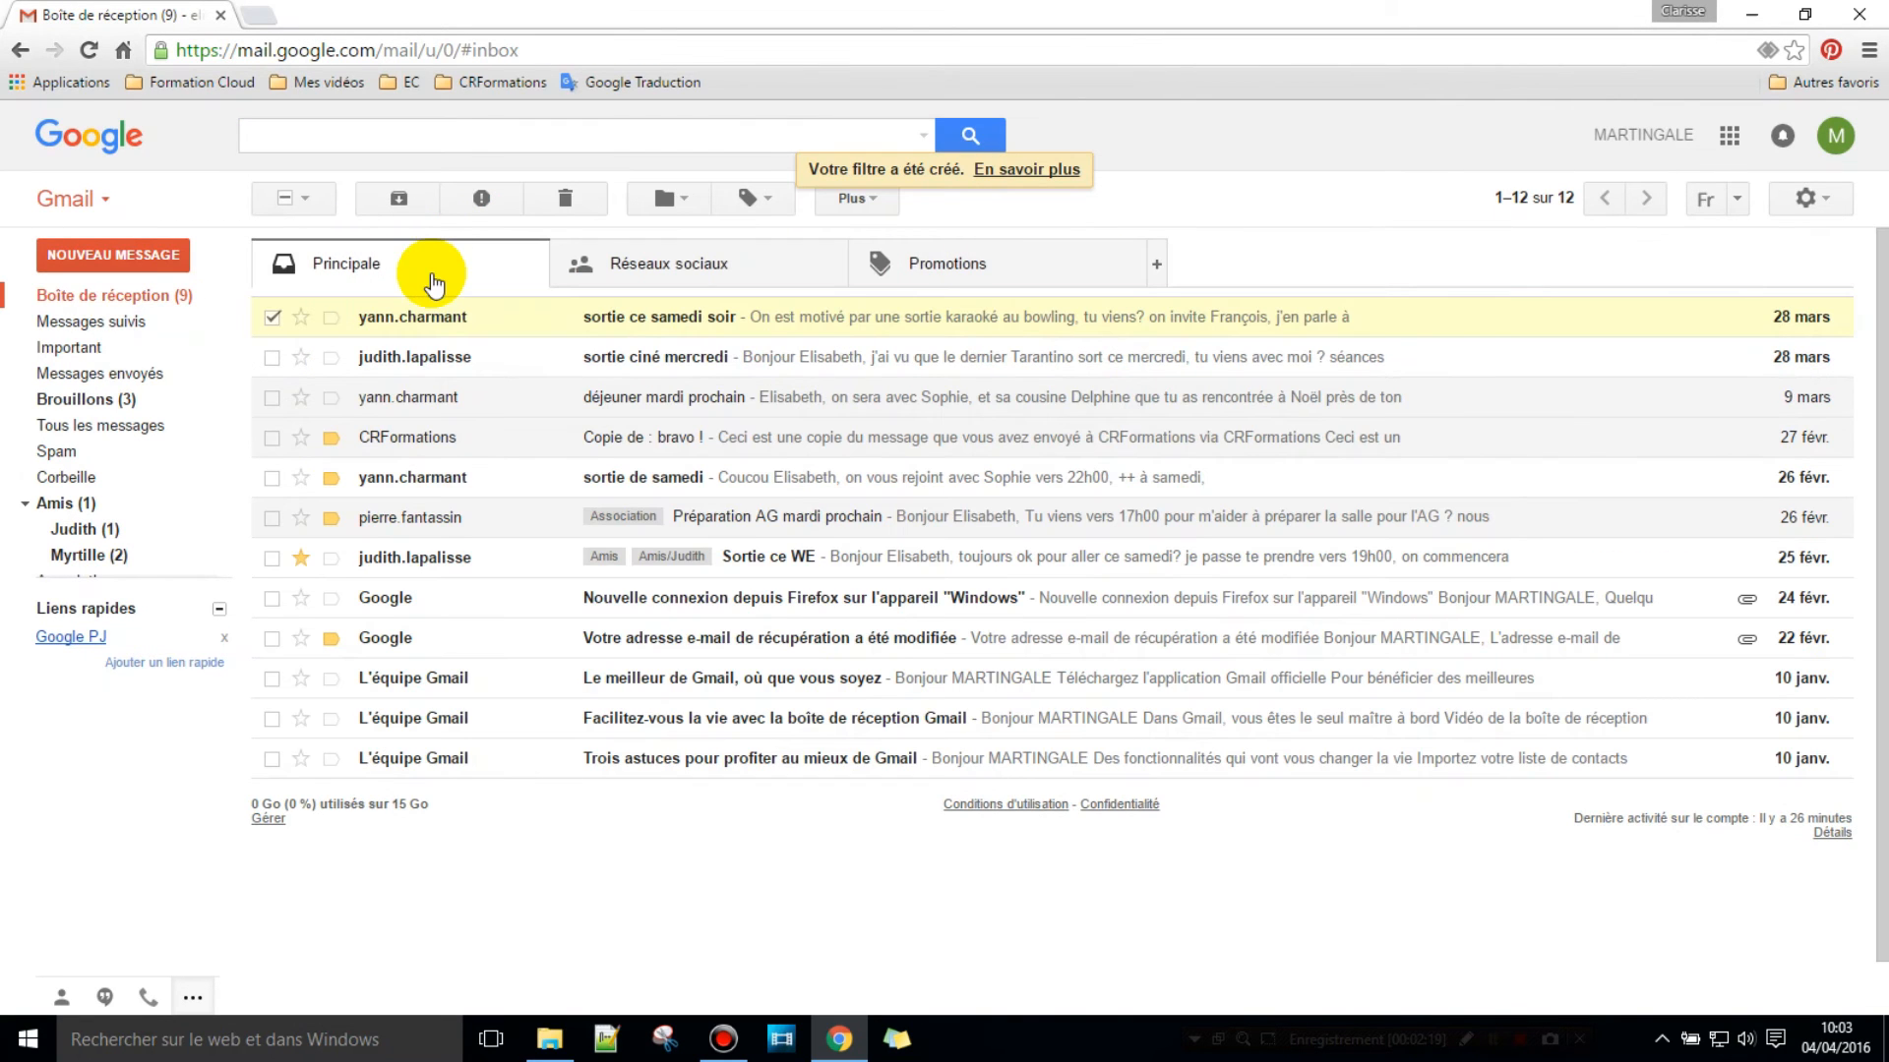
# Step: View the messages filed under the filtered sender's sublabel of Amis
pyautogui.moveTo(54, 580)
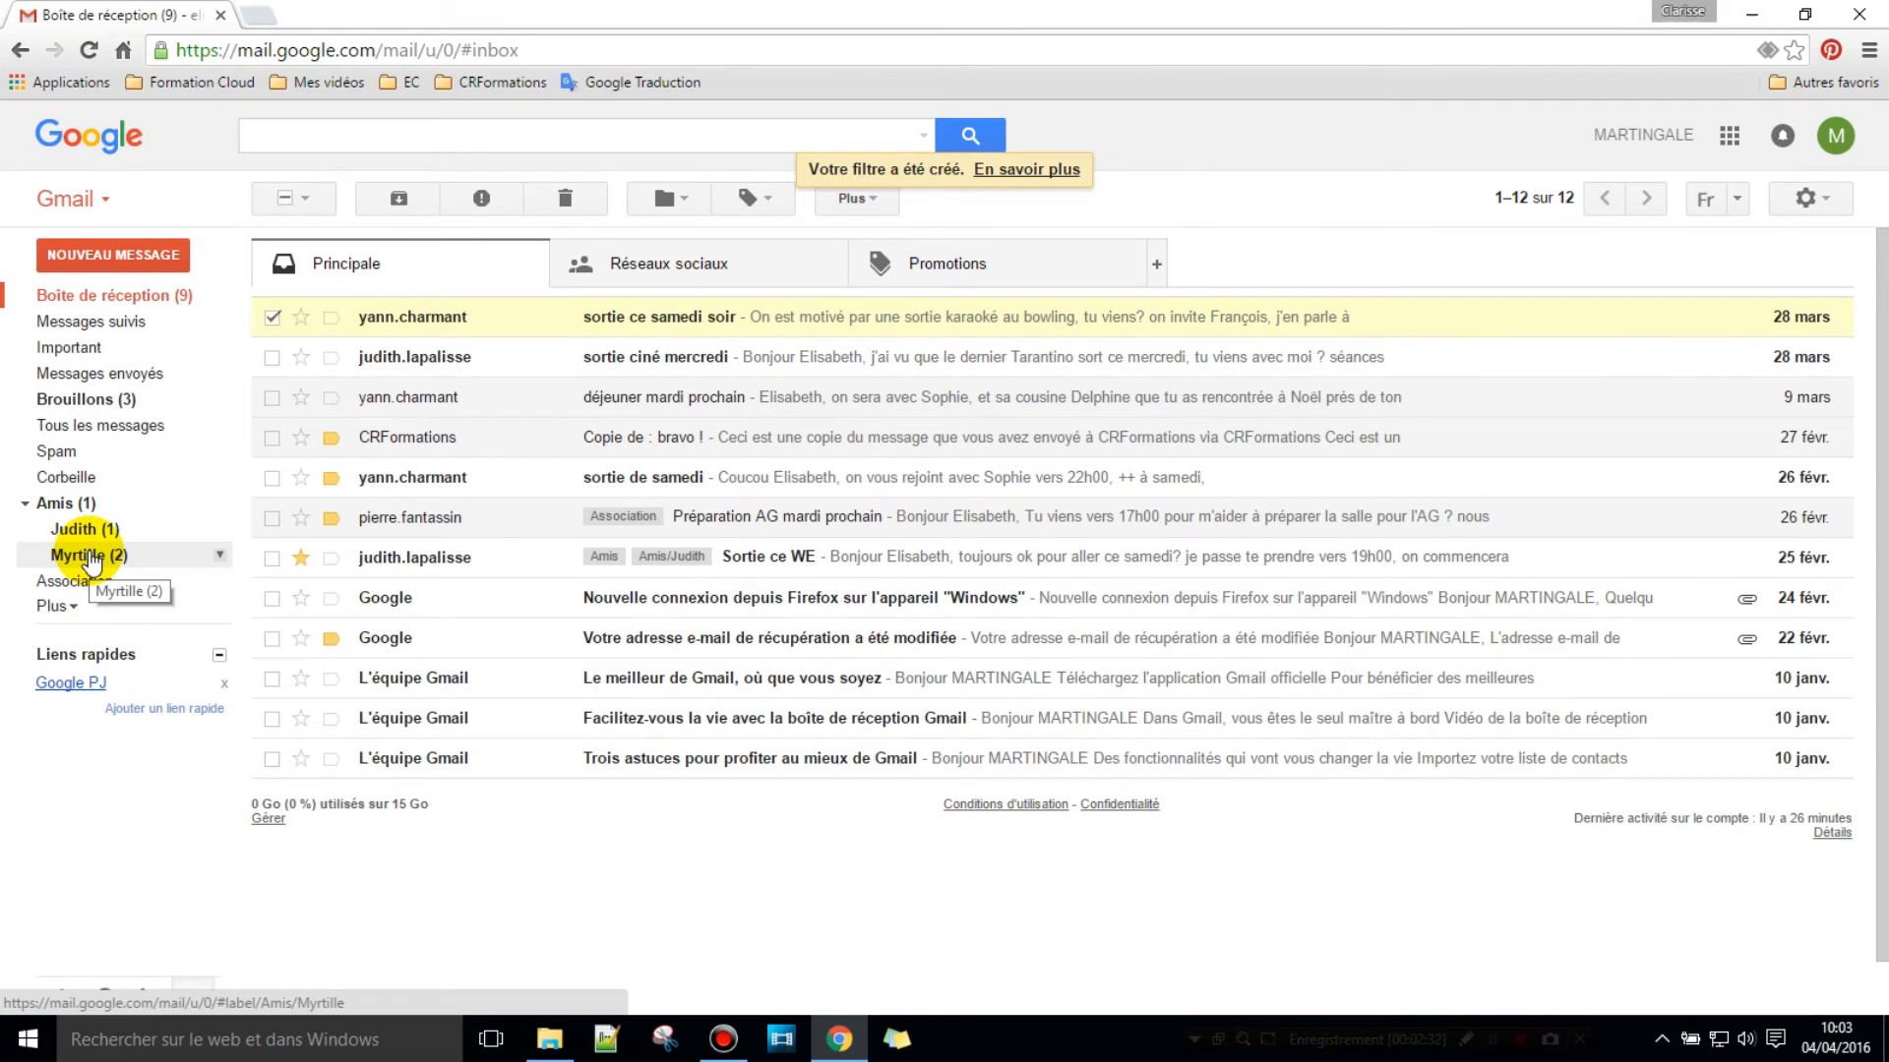
pyautogui.click(89, 556)
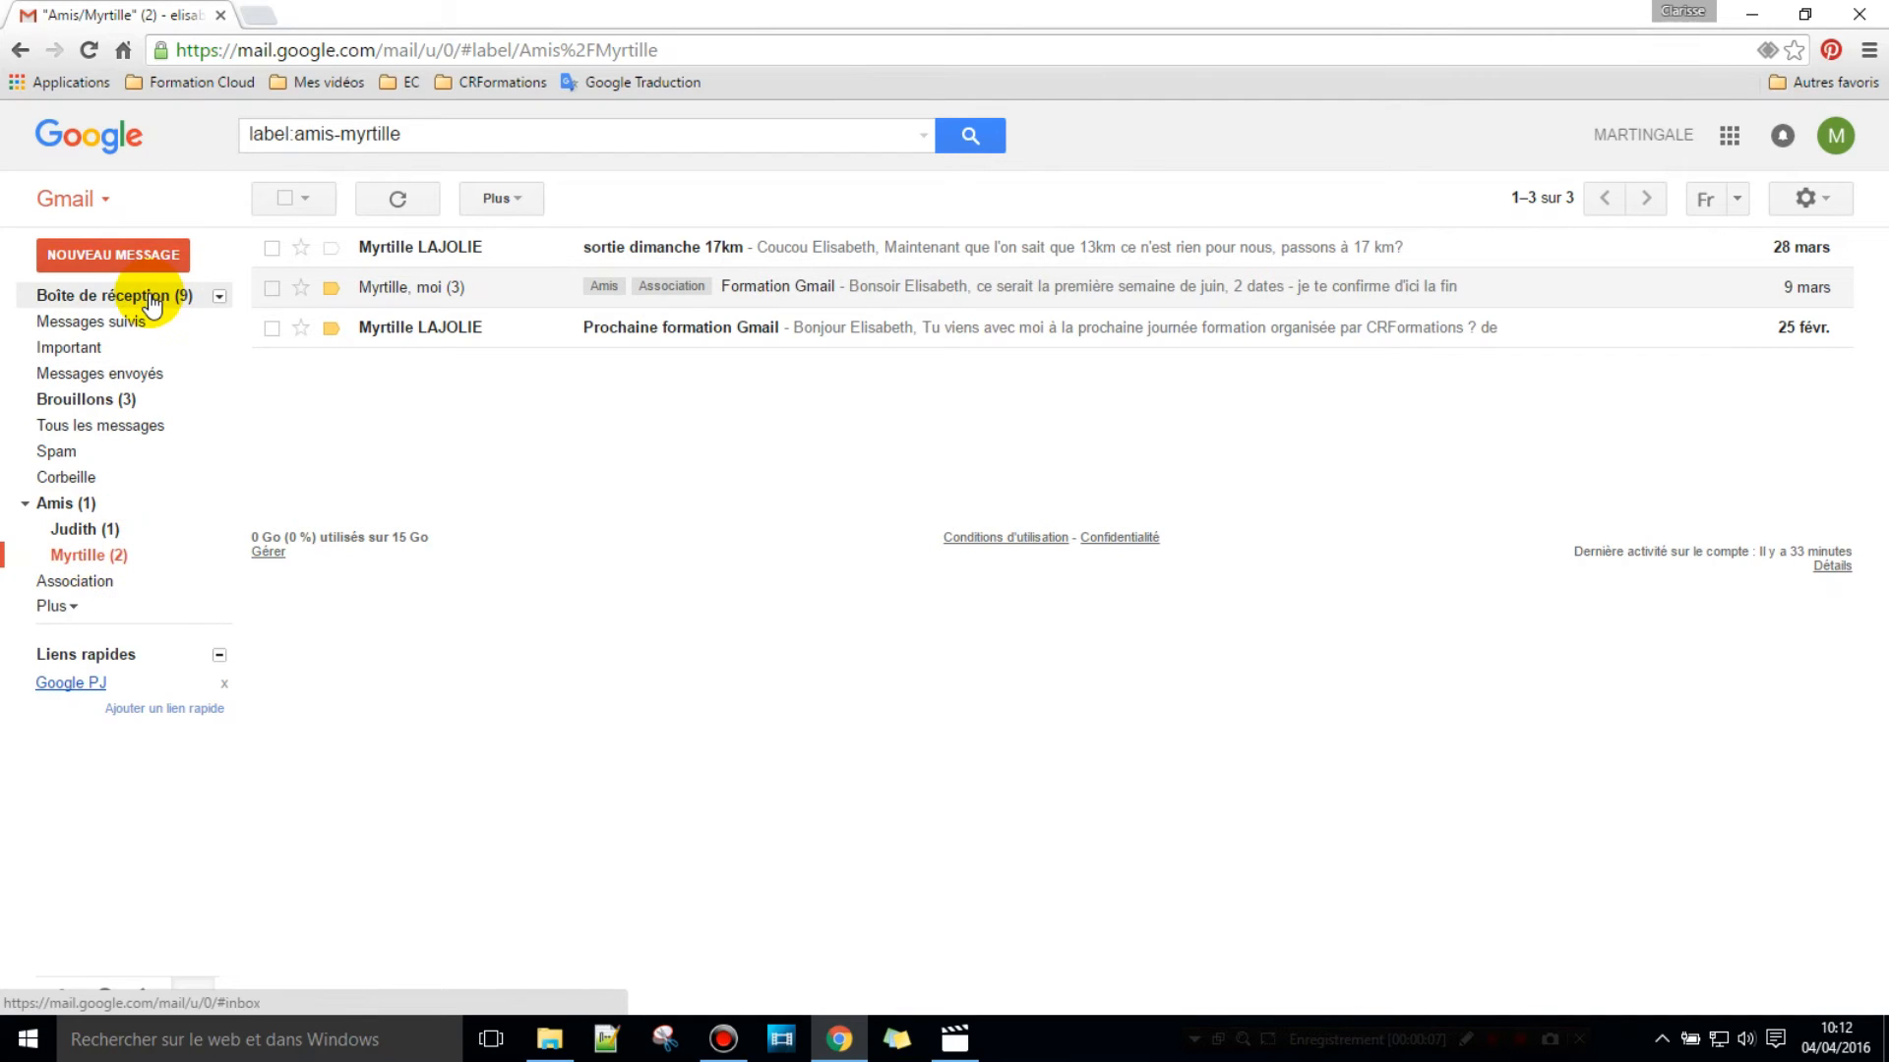
# Step: In the label settings, set the Amis and Association labels to "afficher si non lus" in the label list
pyautogui.click(1806, 202)
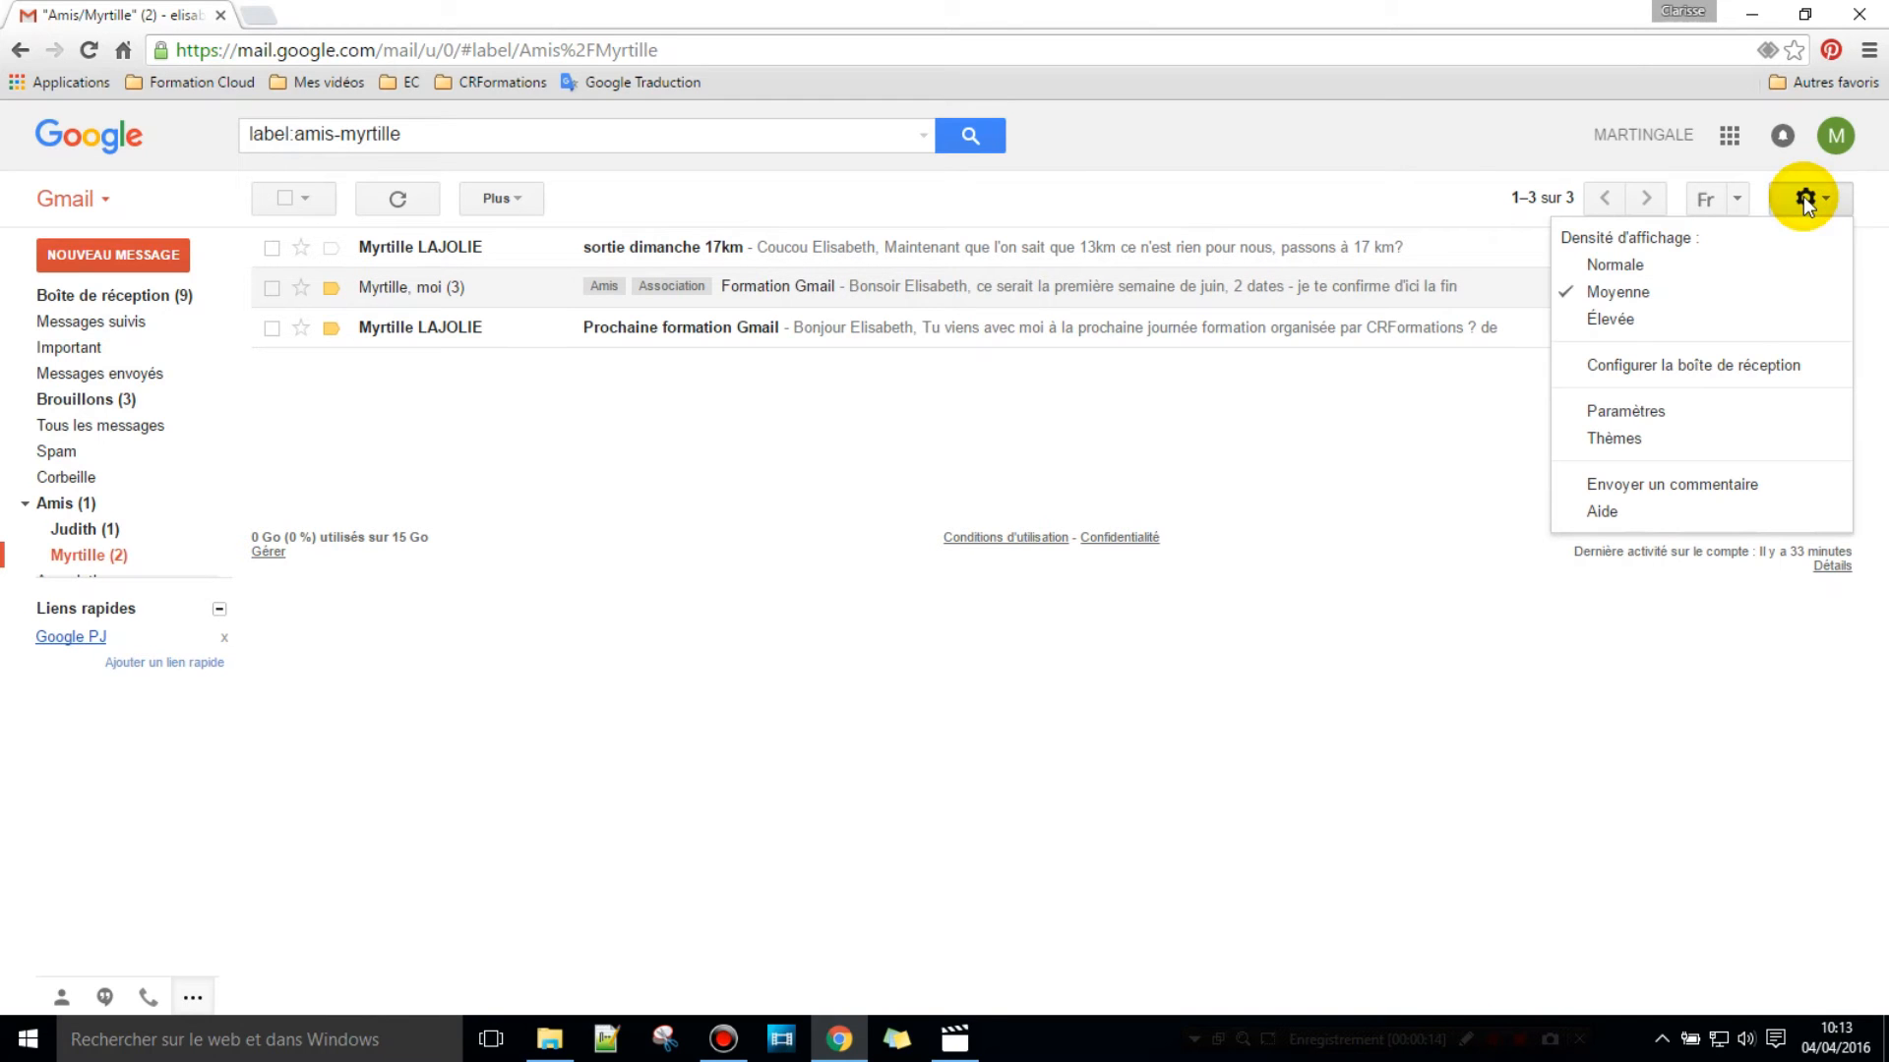
pyautogui.click(1649, 411)
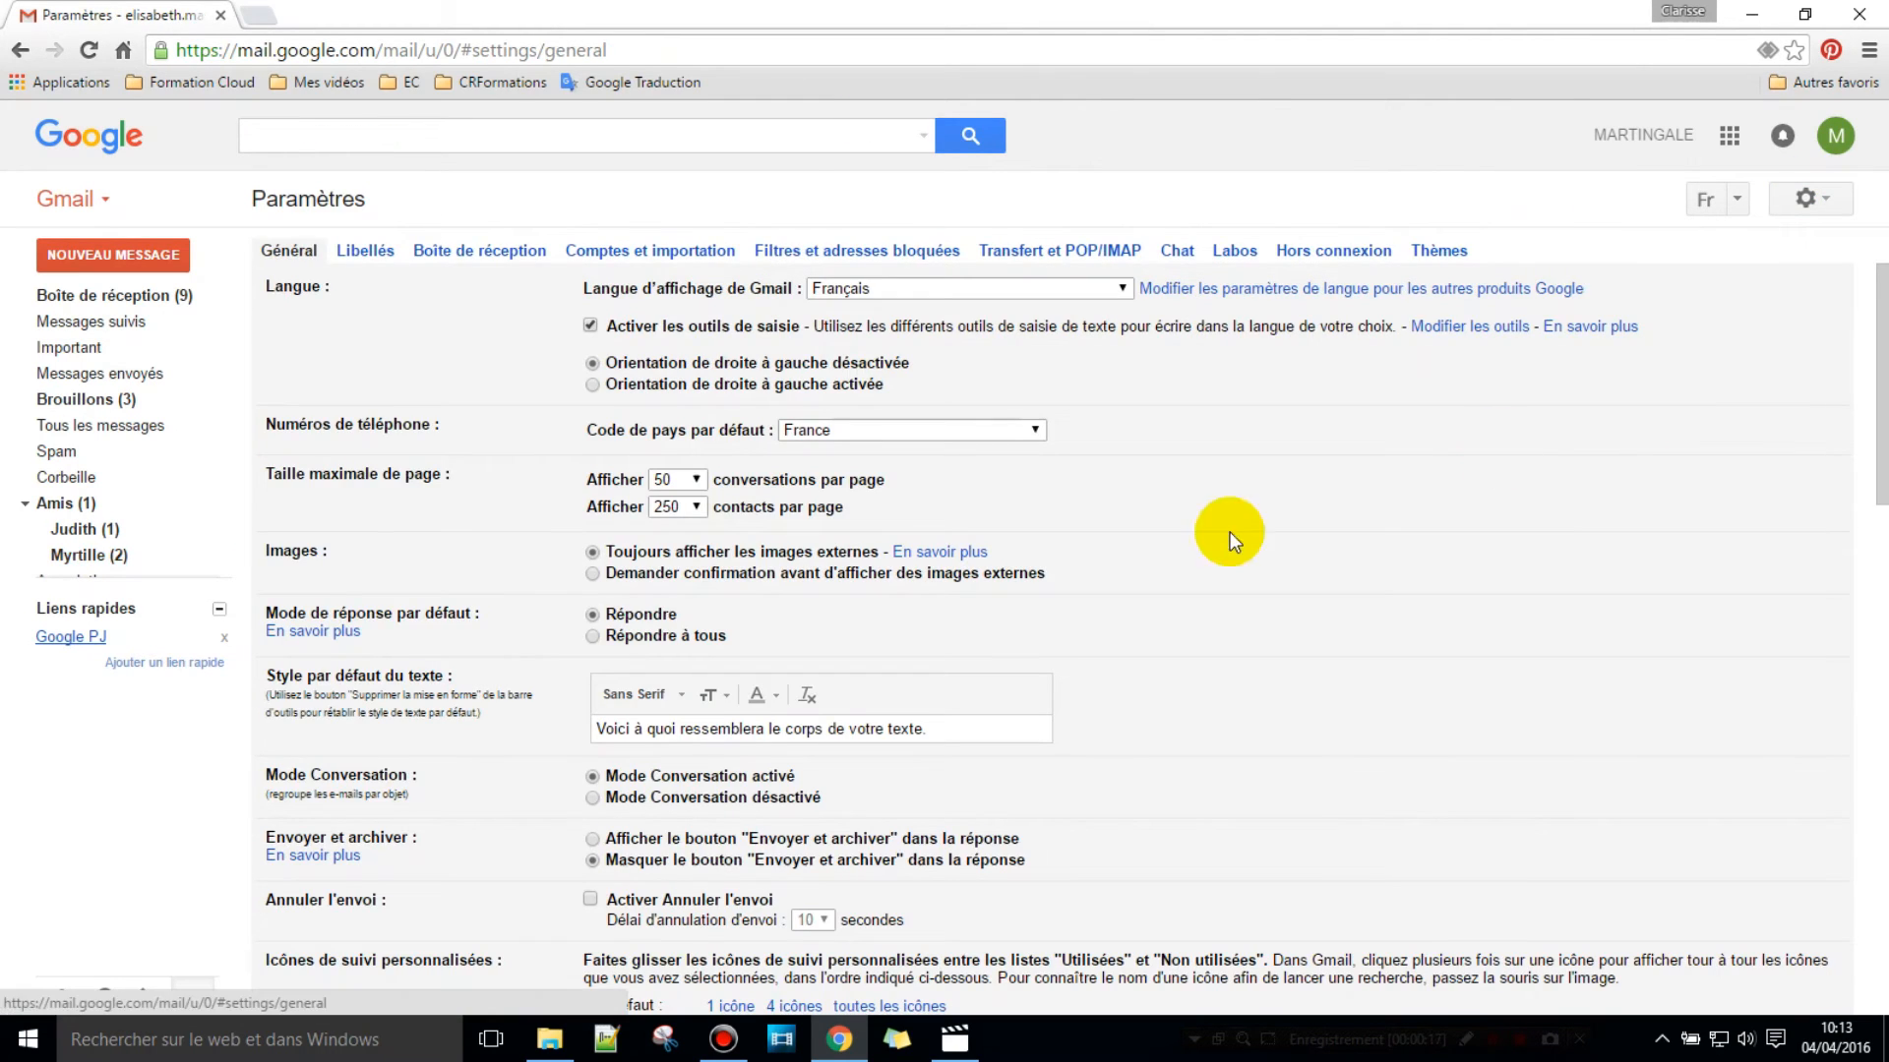
pyautogui.click(365, 250)
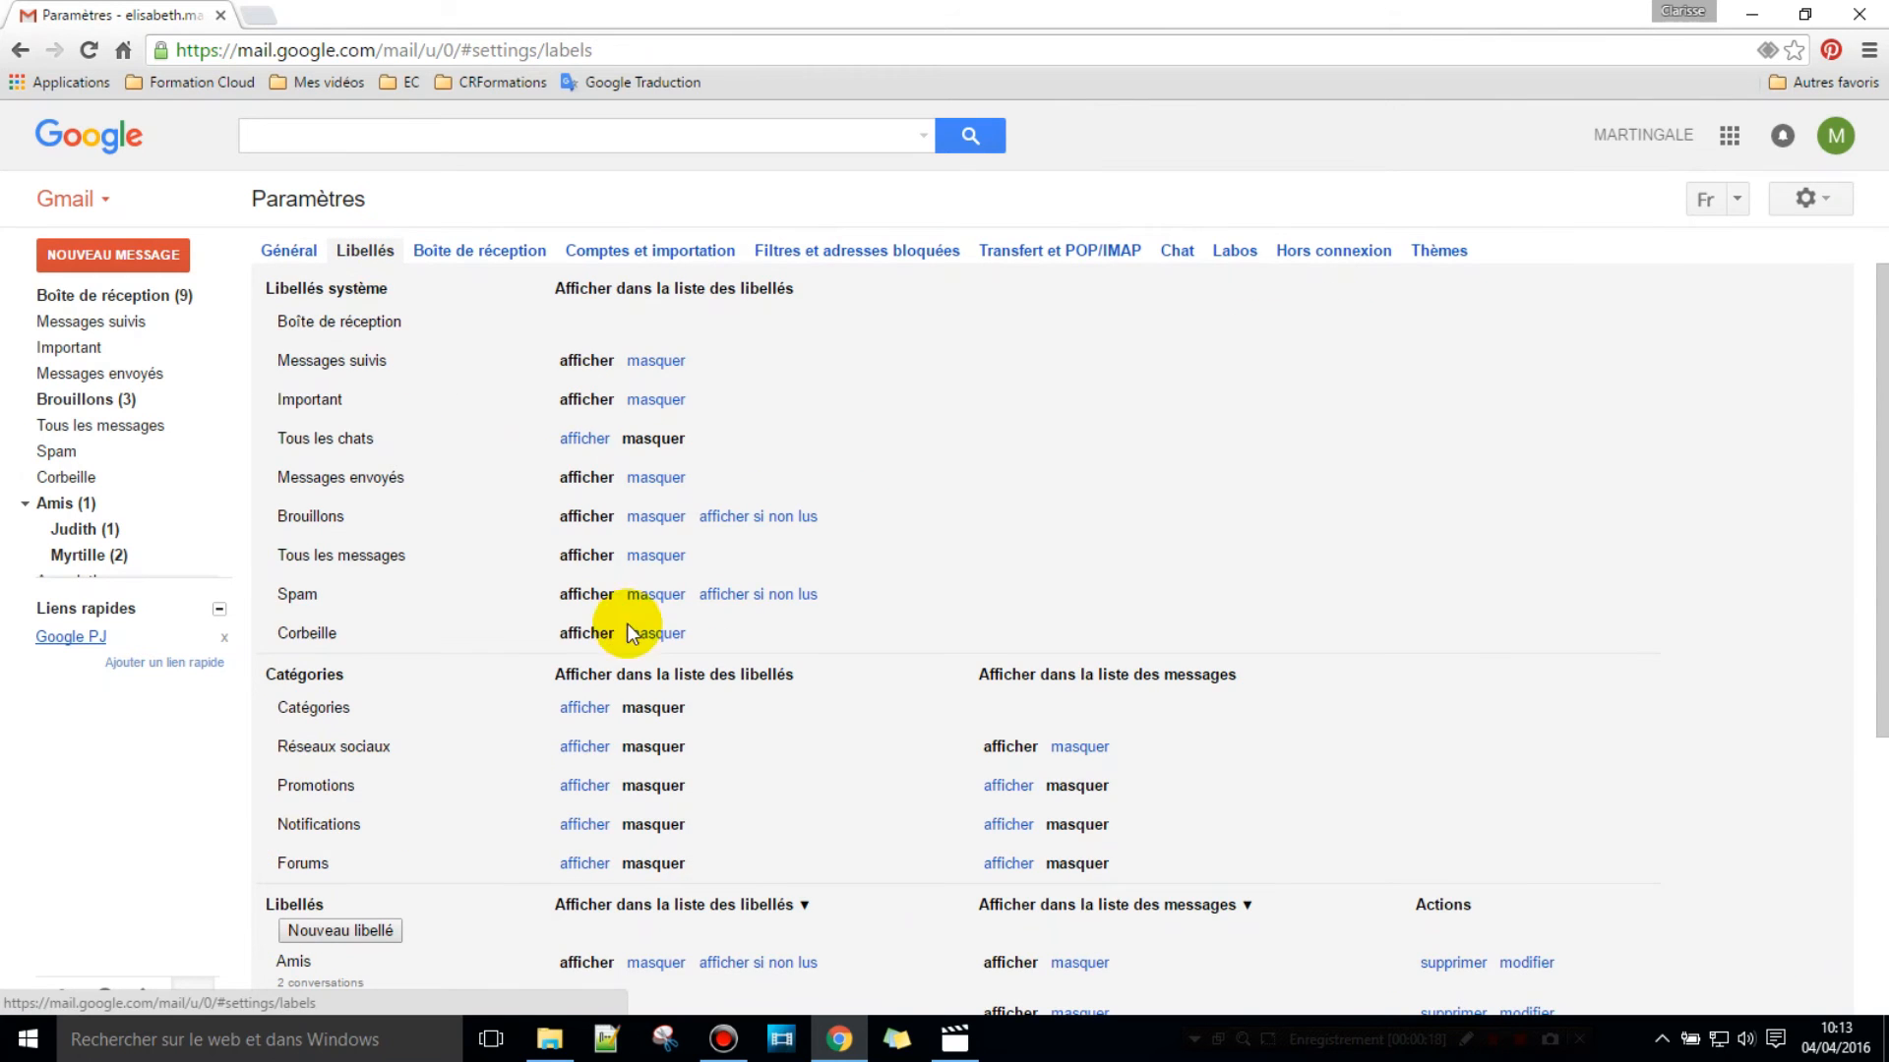
pyautogui.scroll(-5, 706, 770)
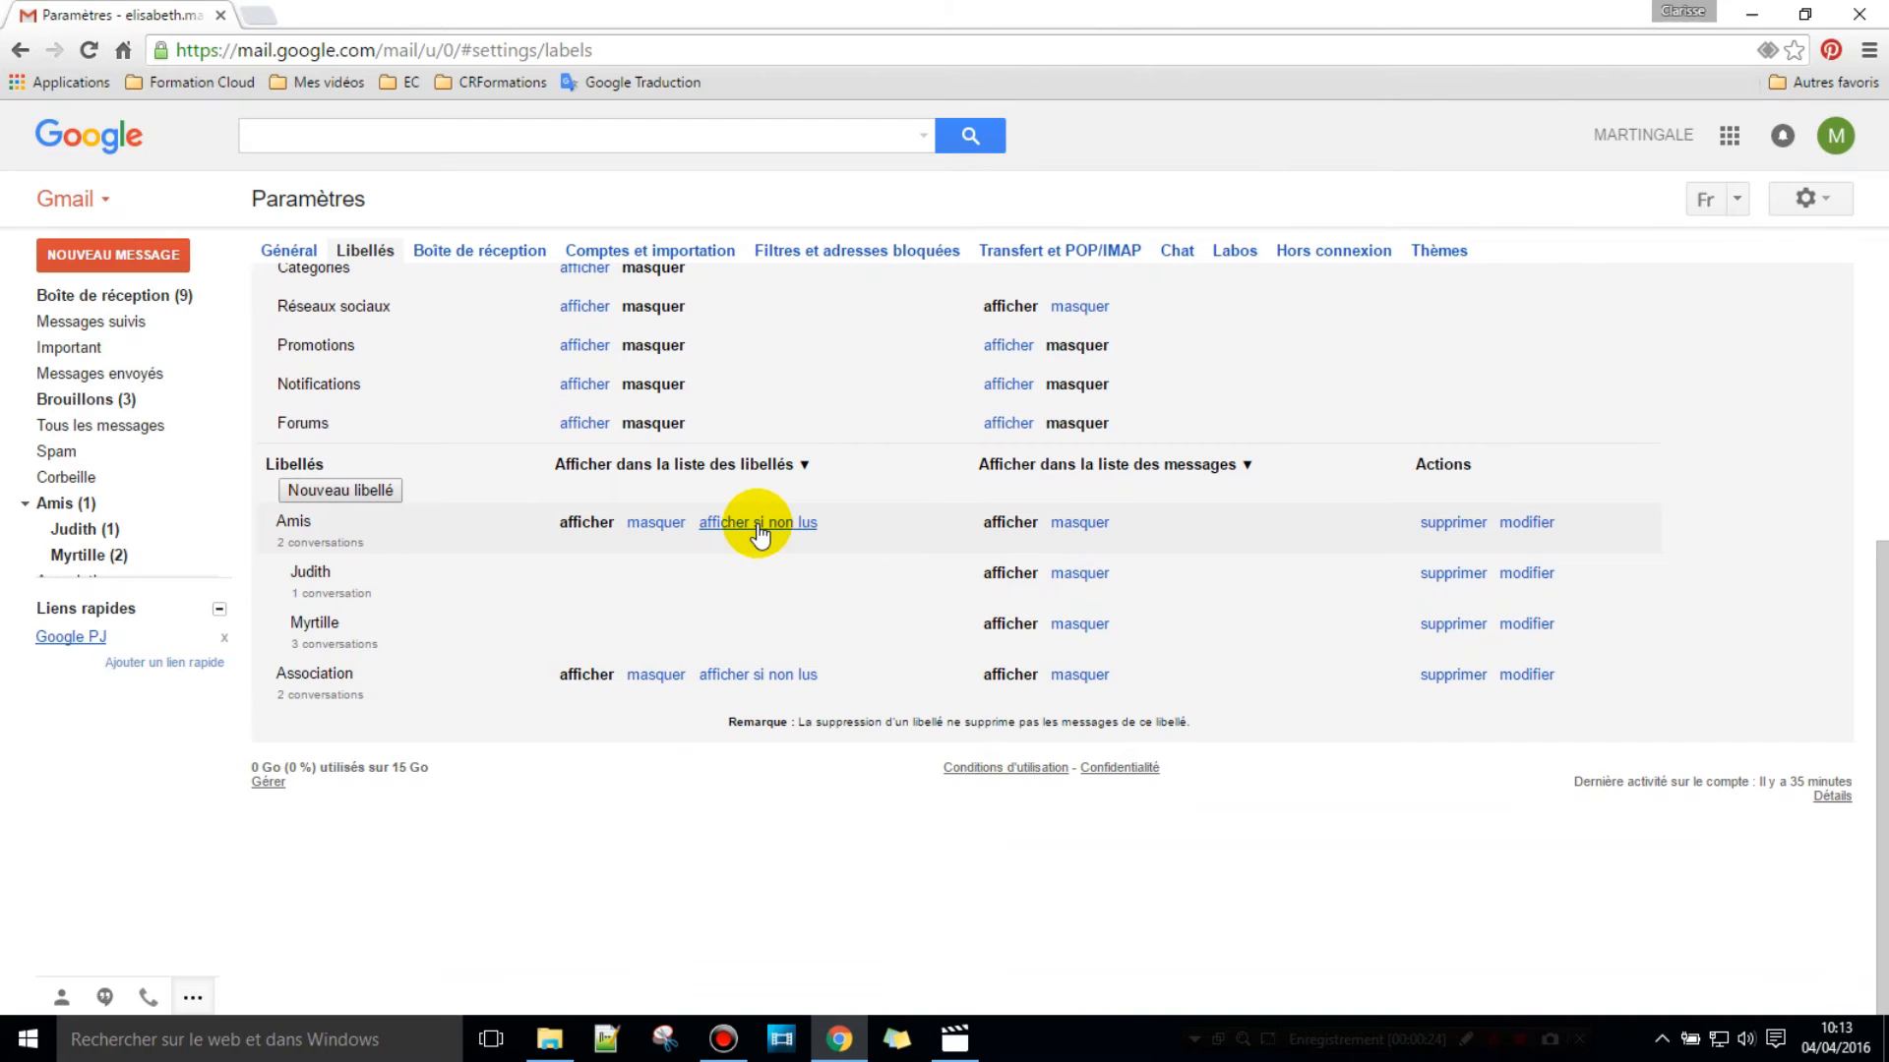
pyautogui.click(758, 529)
pyautogui.click(757, 675)
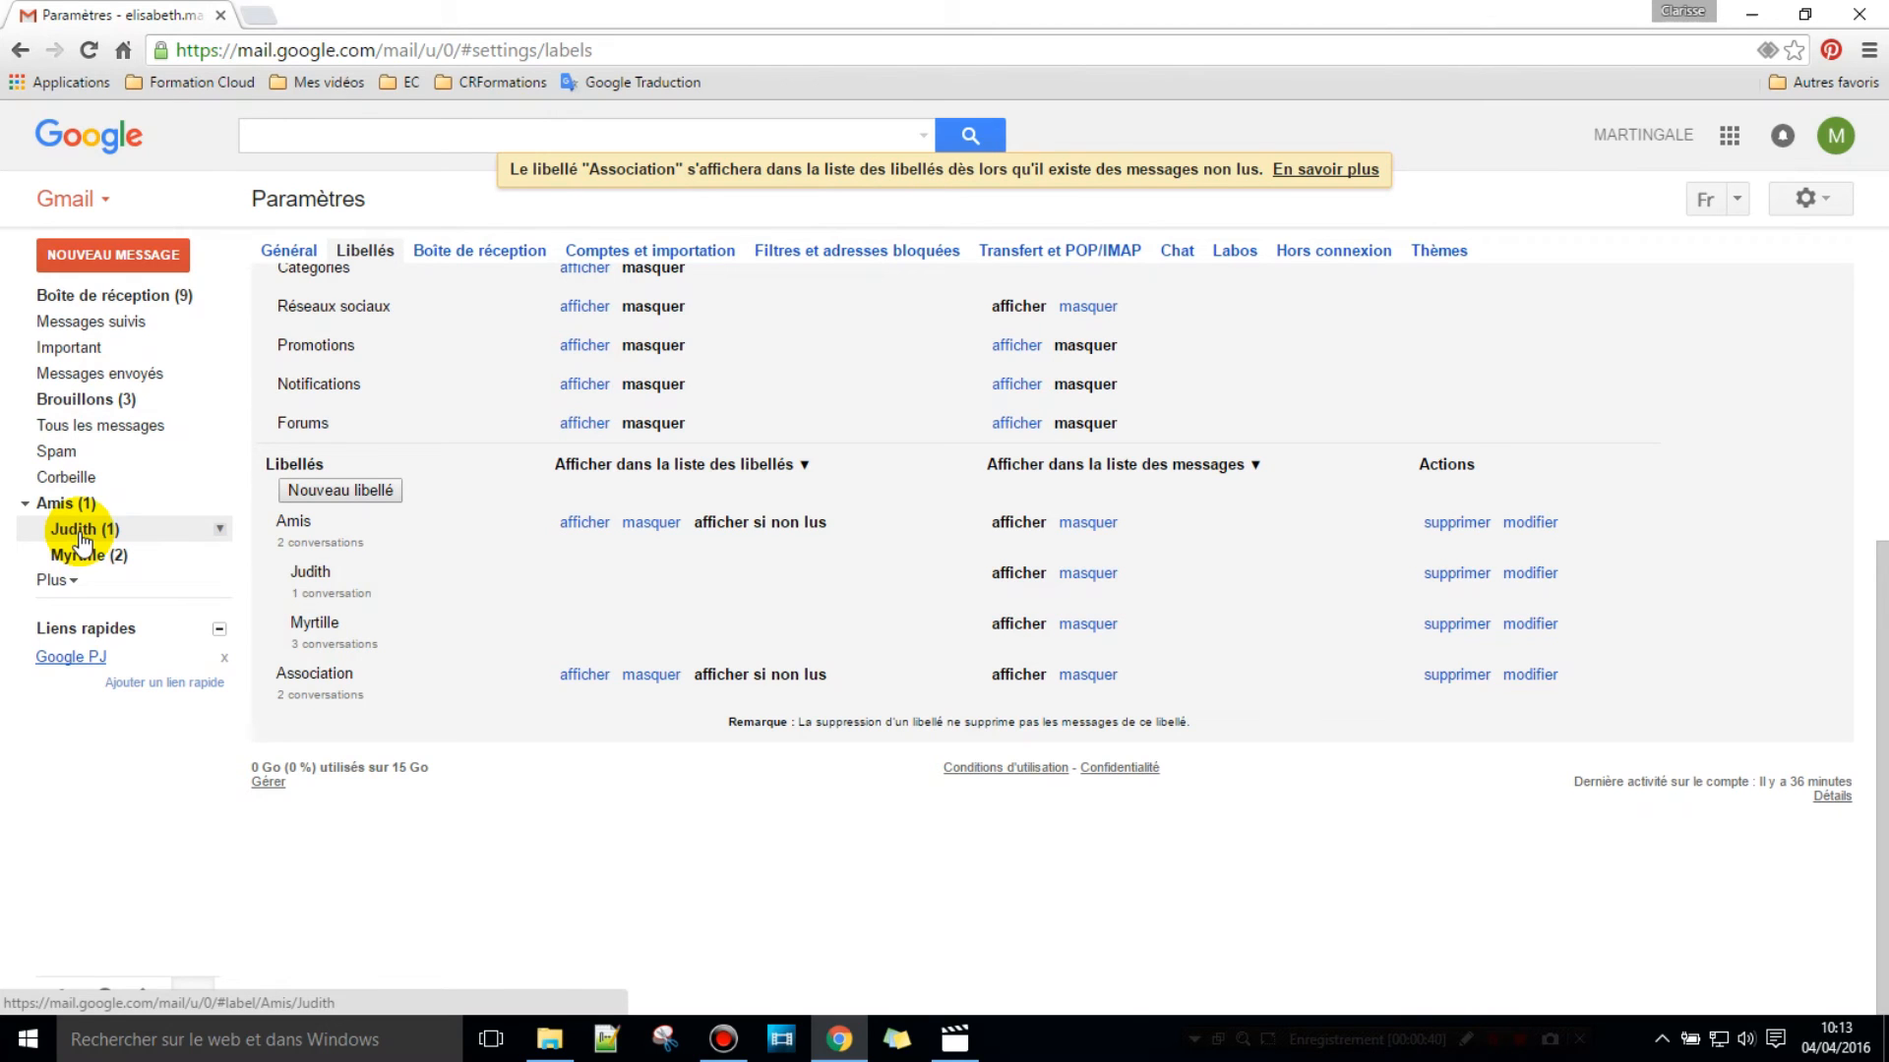
# Step: Open the existing sender filter for editing from the filters and blocked addresses settings, and continue to its actions
pyautogui.click(810, 251)
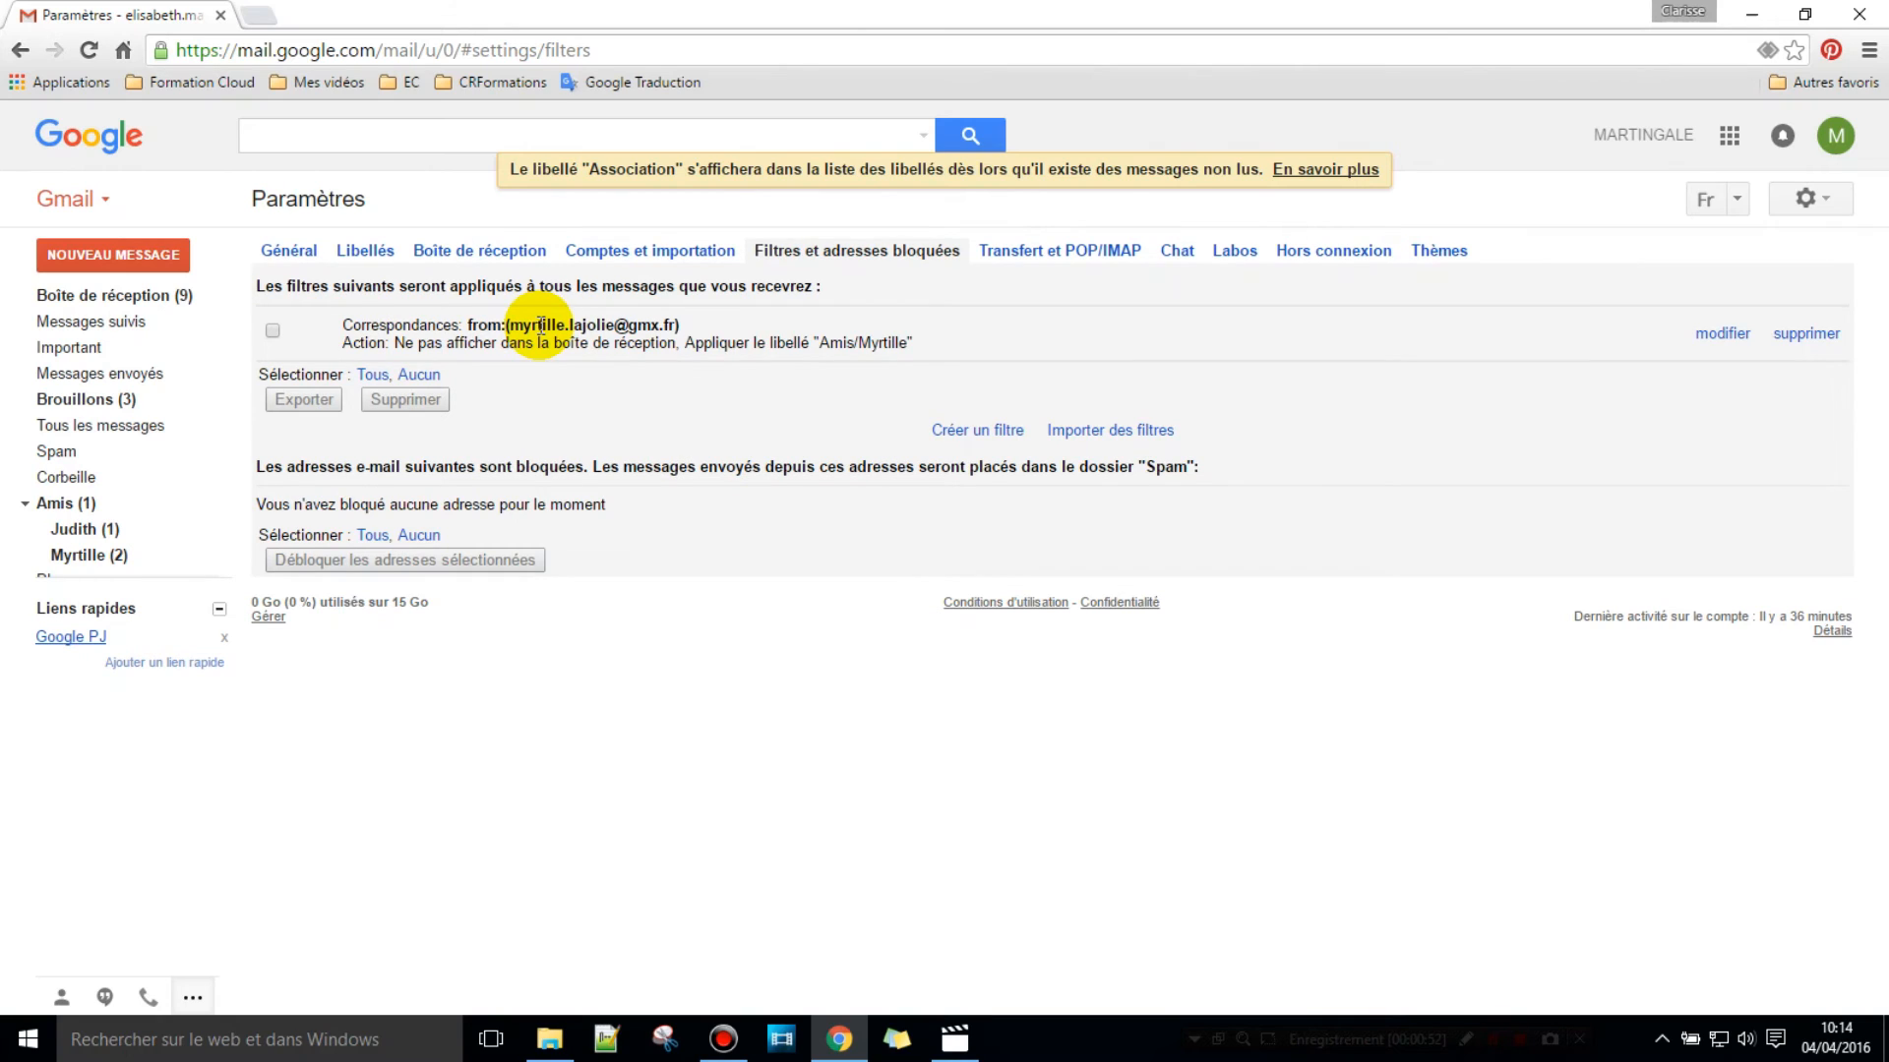
pyautogui.click(273, 333)
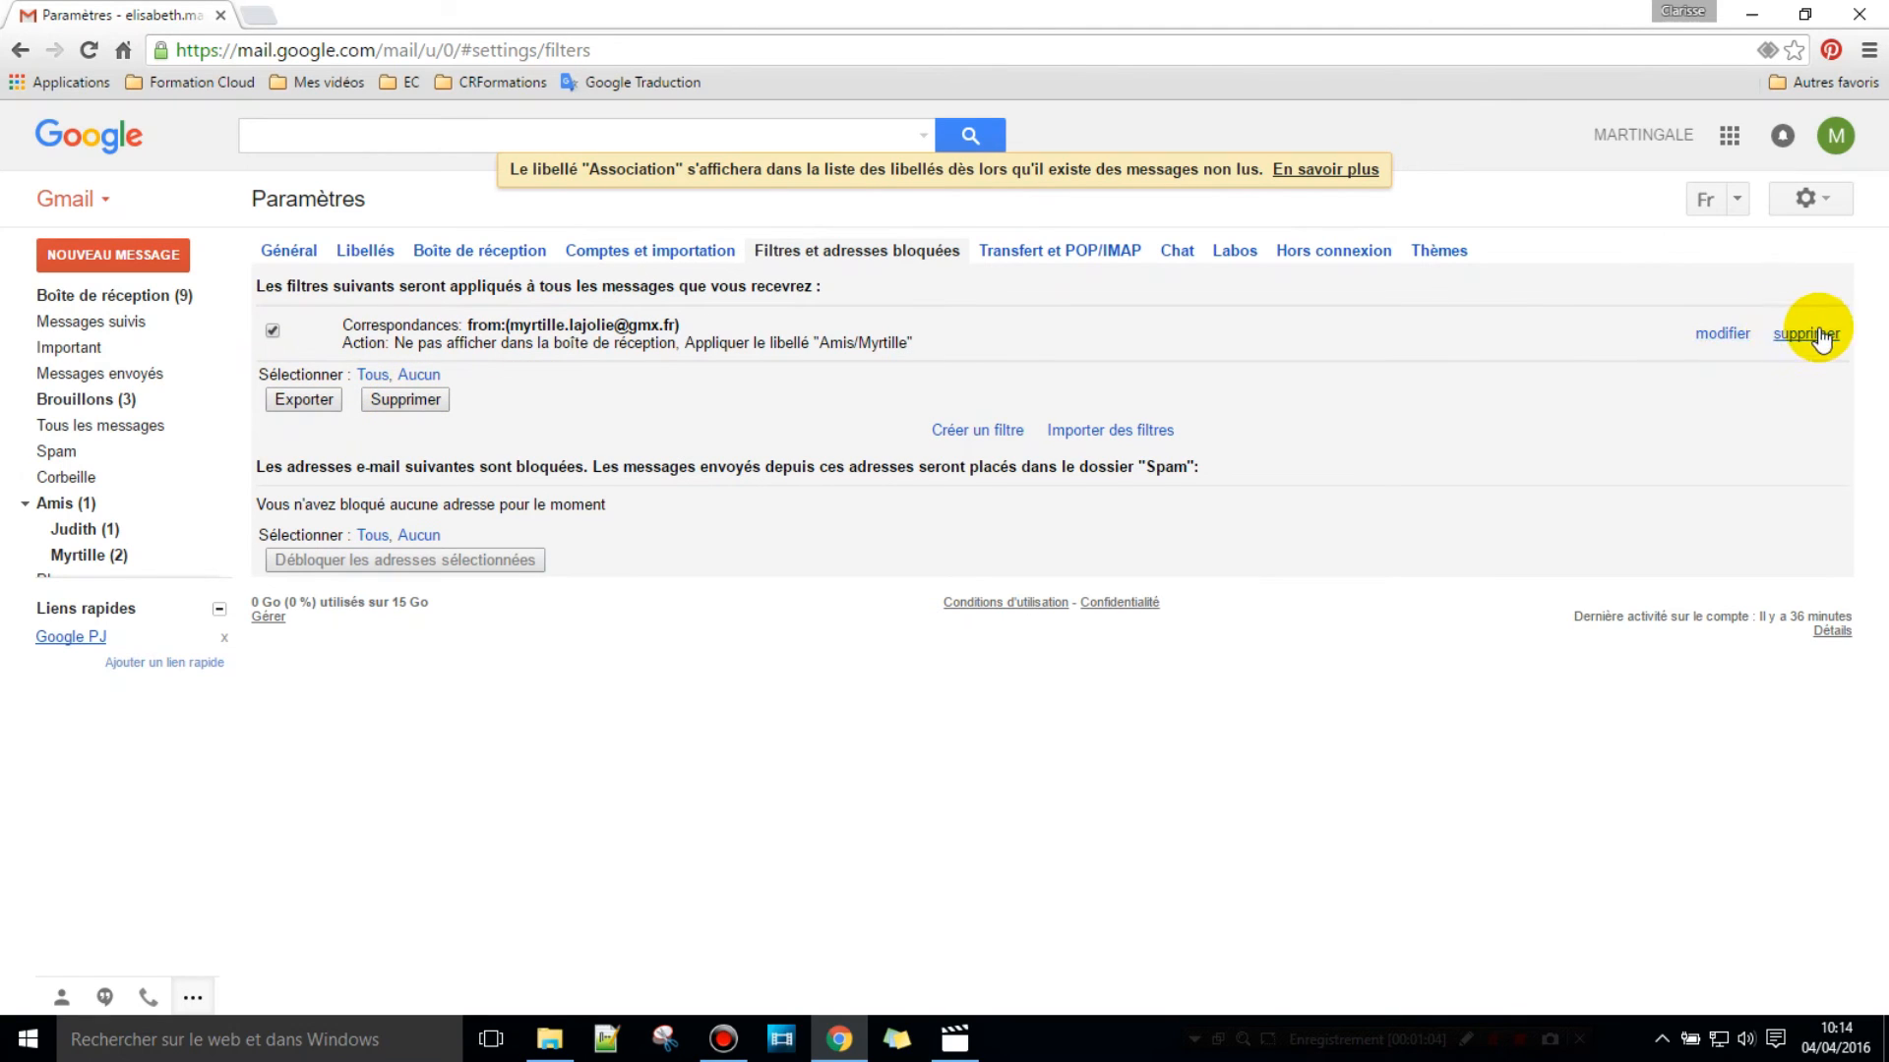
pyautogui.click(1718, 336)
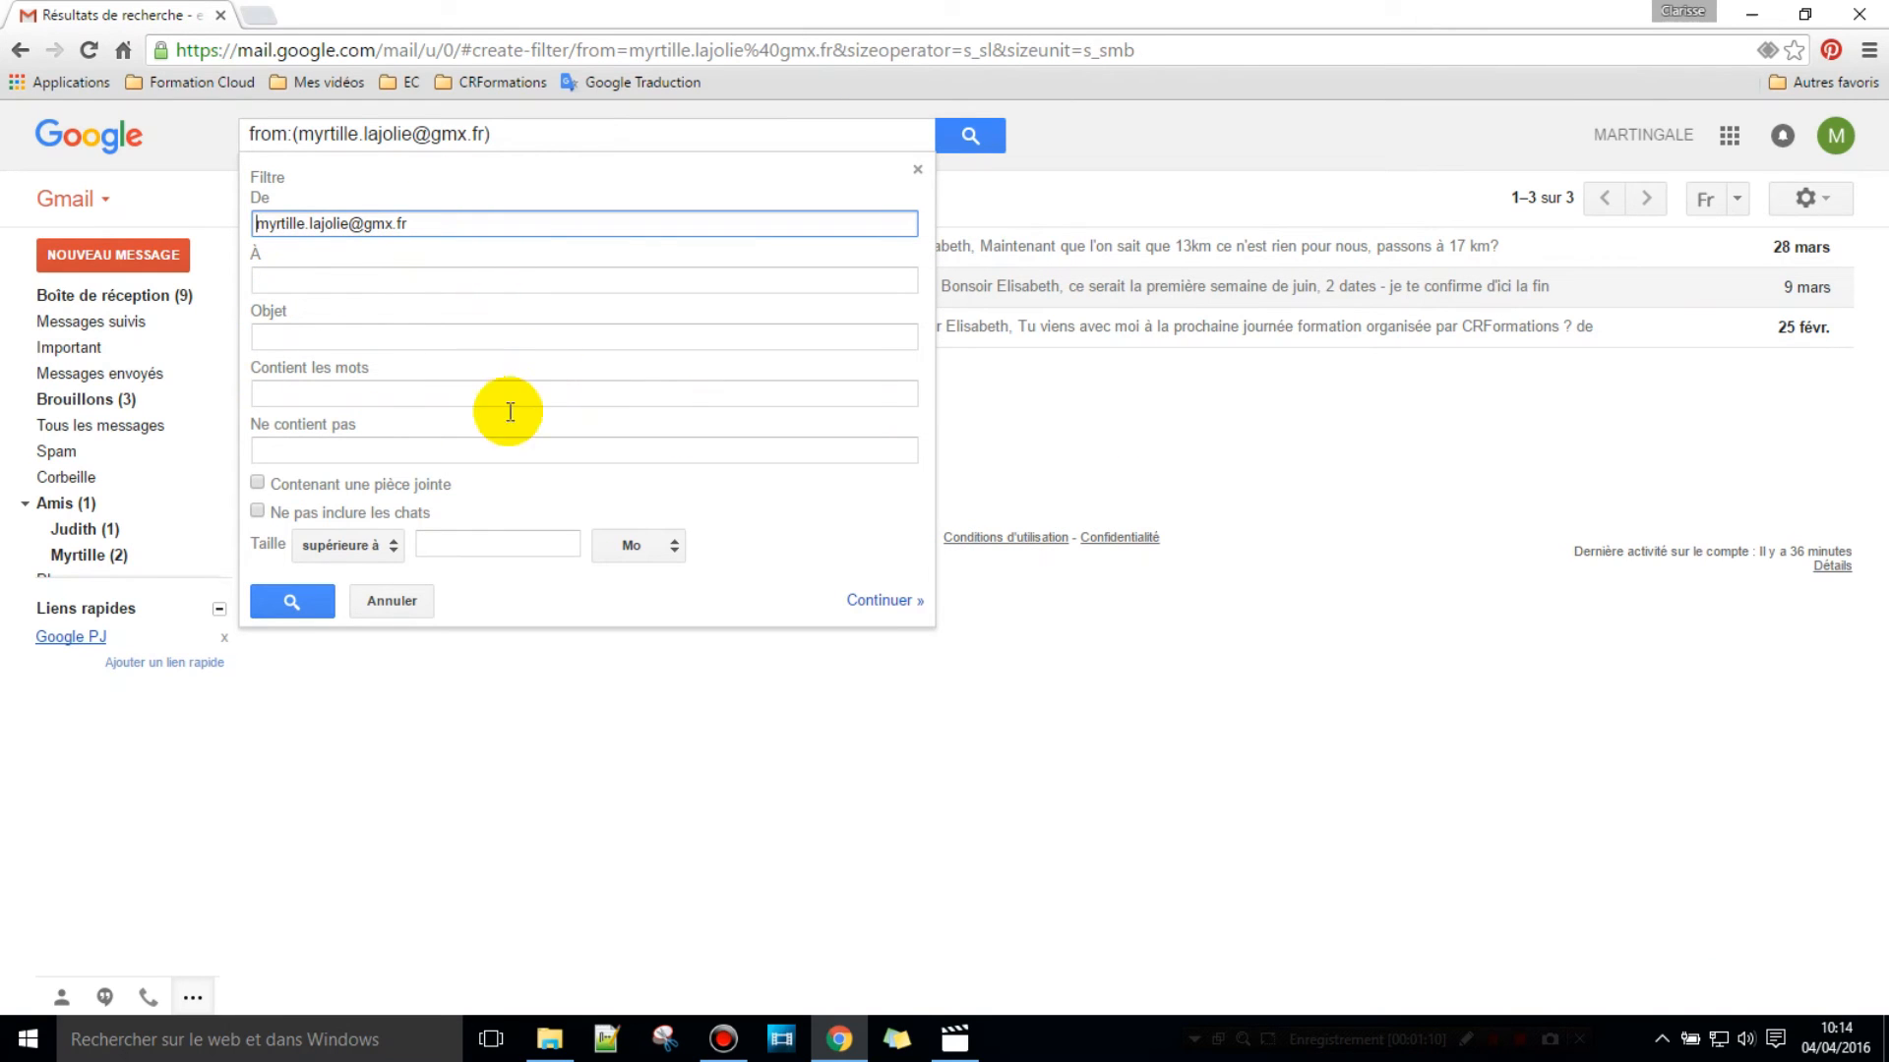
pyautogui.click(883, 602)
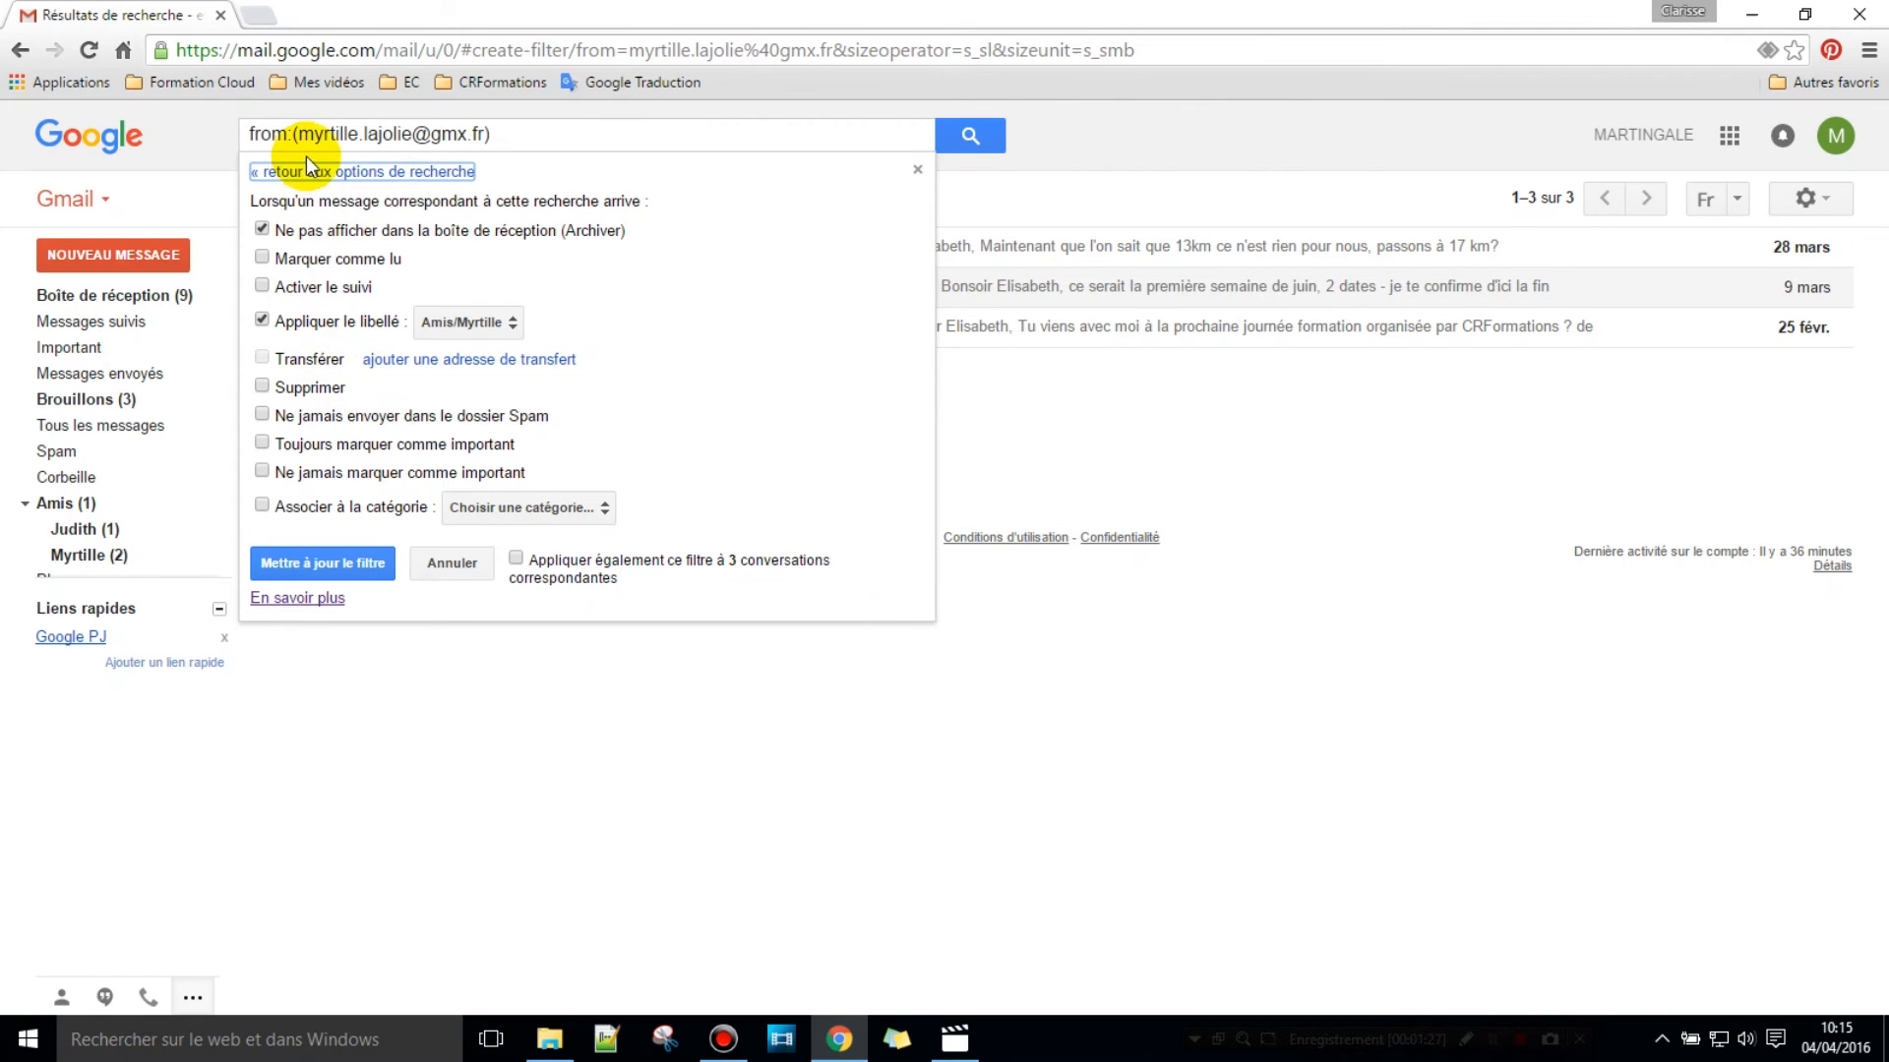
# Step: Try associating the filter with a category, review its search criteria and label choices, and return to the inbox
pyautogui.click(261, 506)
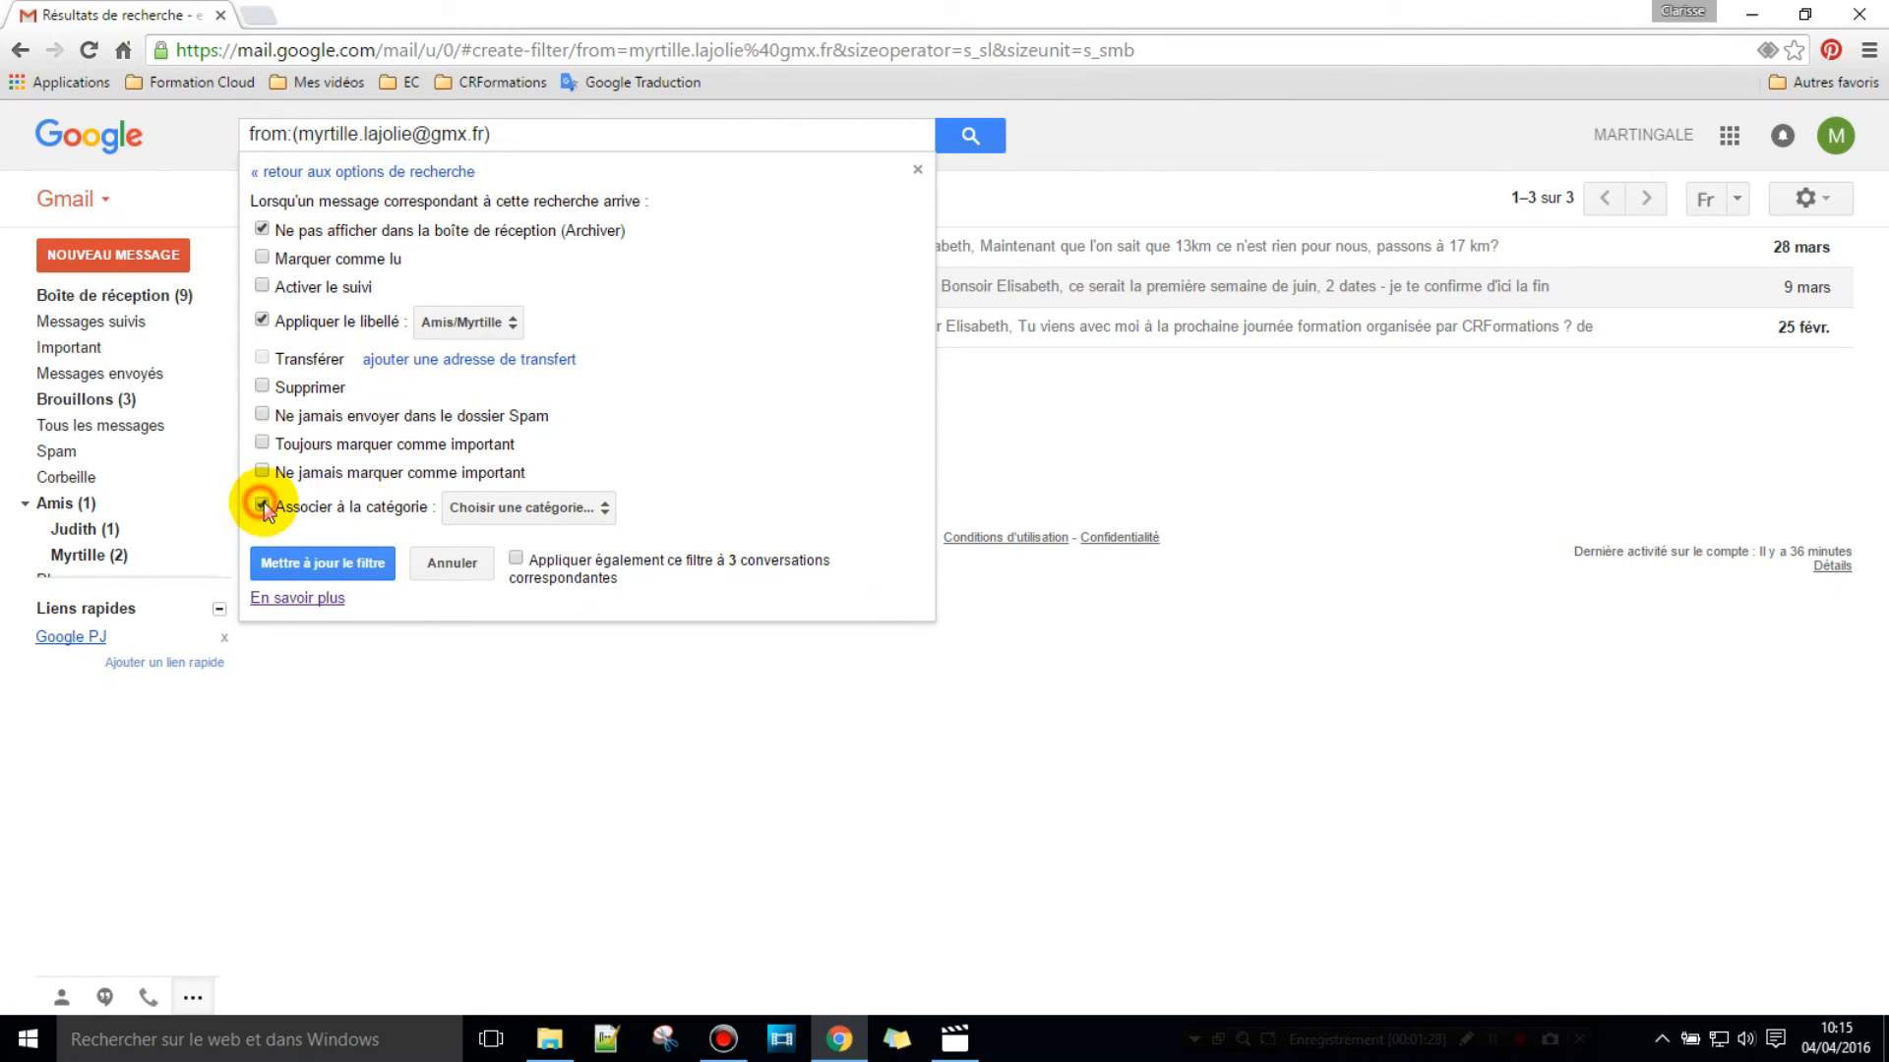
pyautogui.click(531, 508)
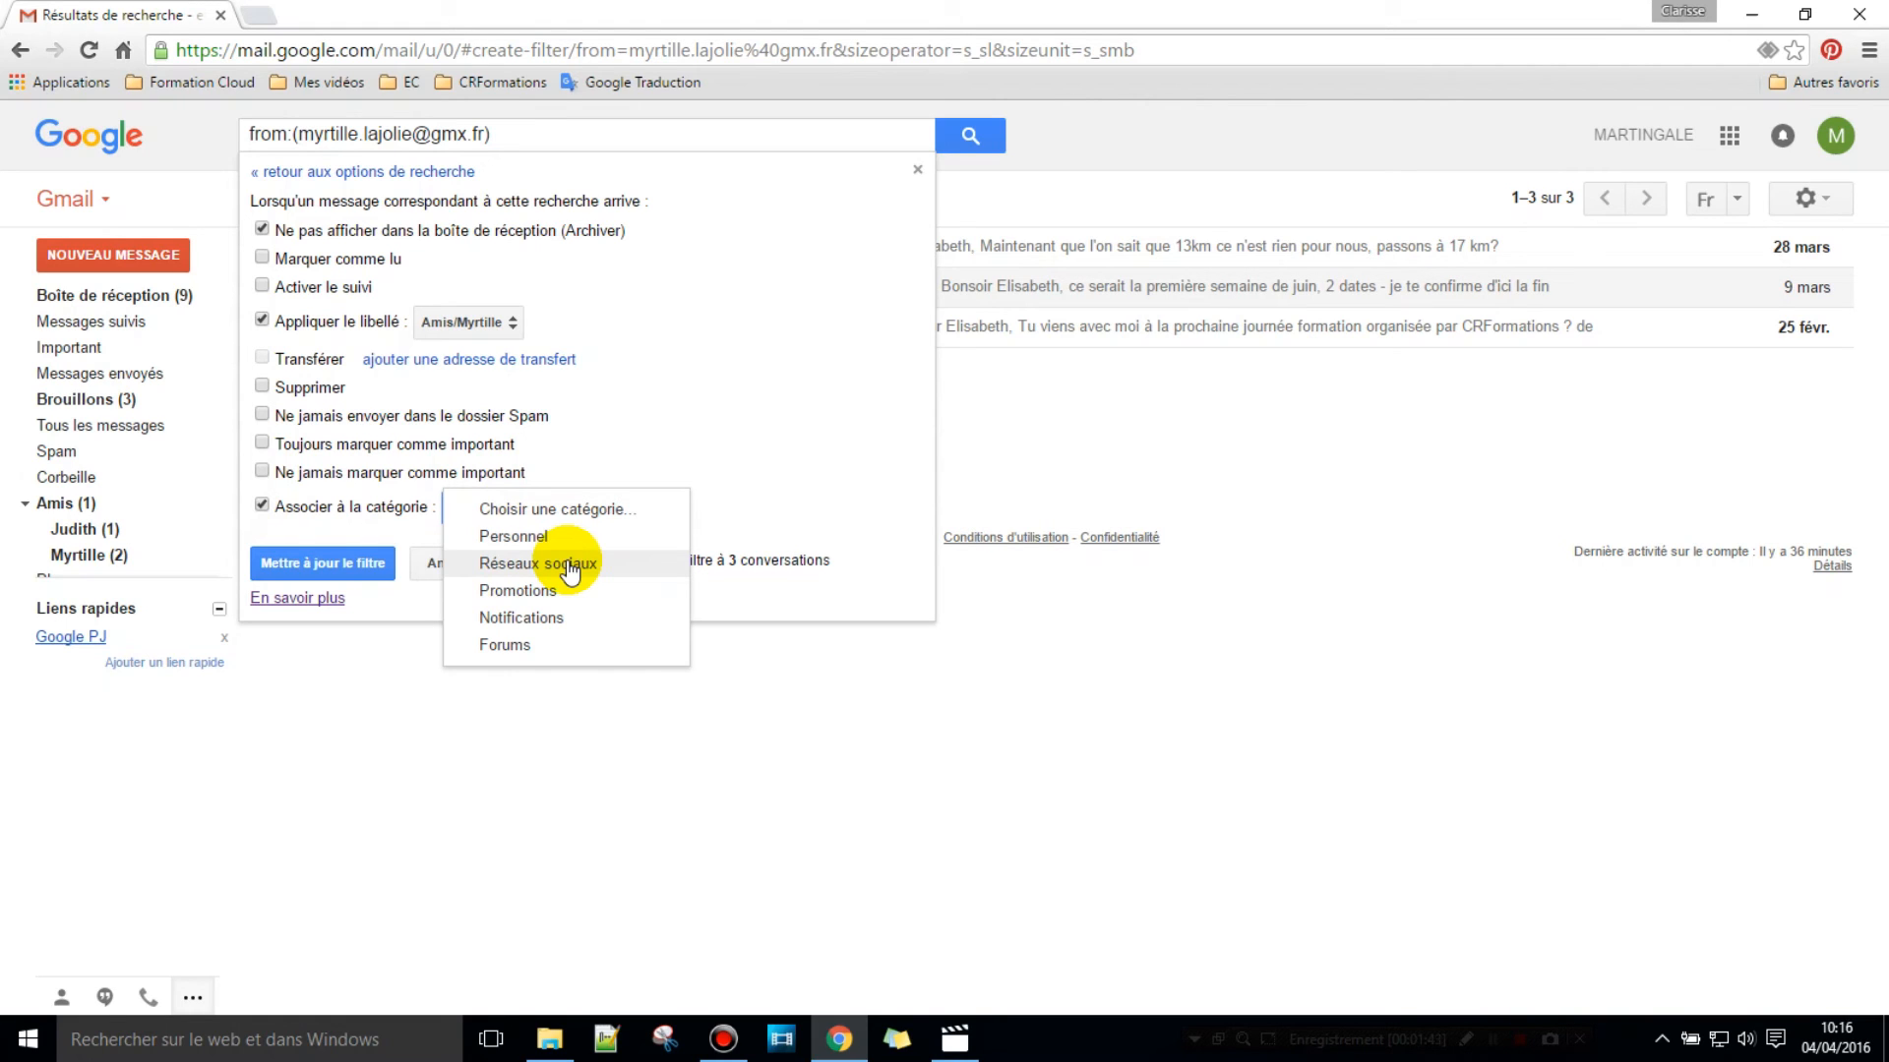
pyautogui.click(605, 295)
pyautogui.click(379, 175)
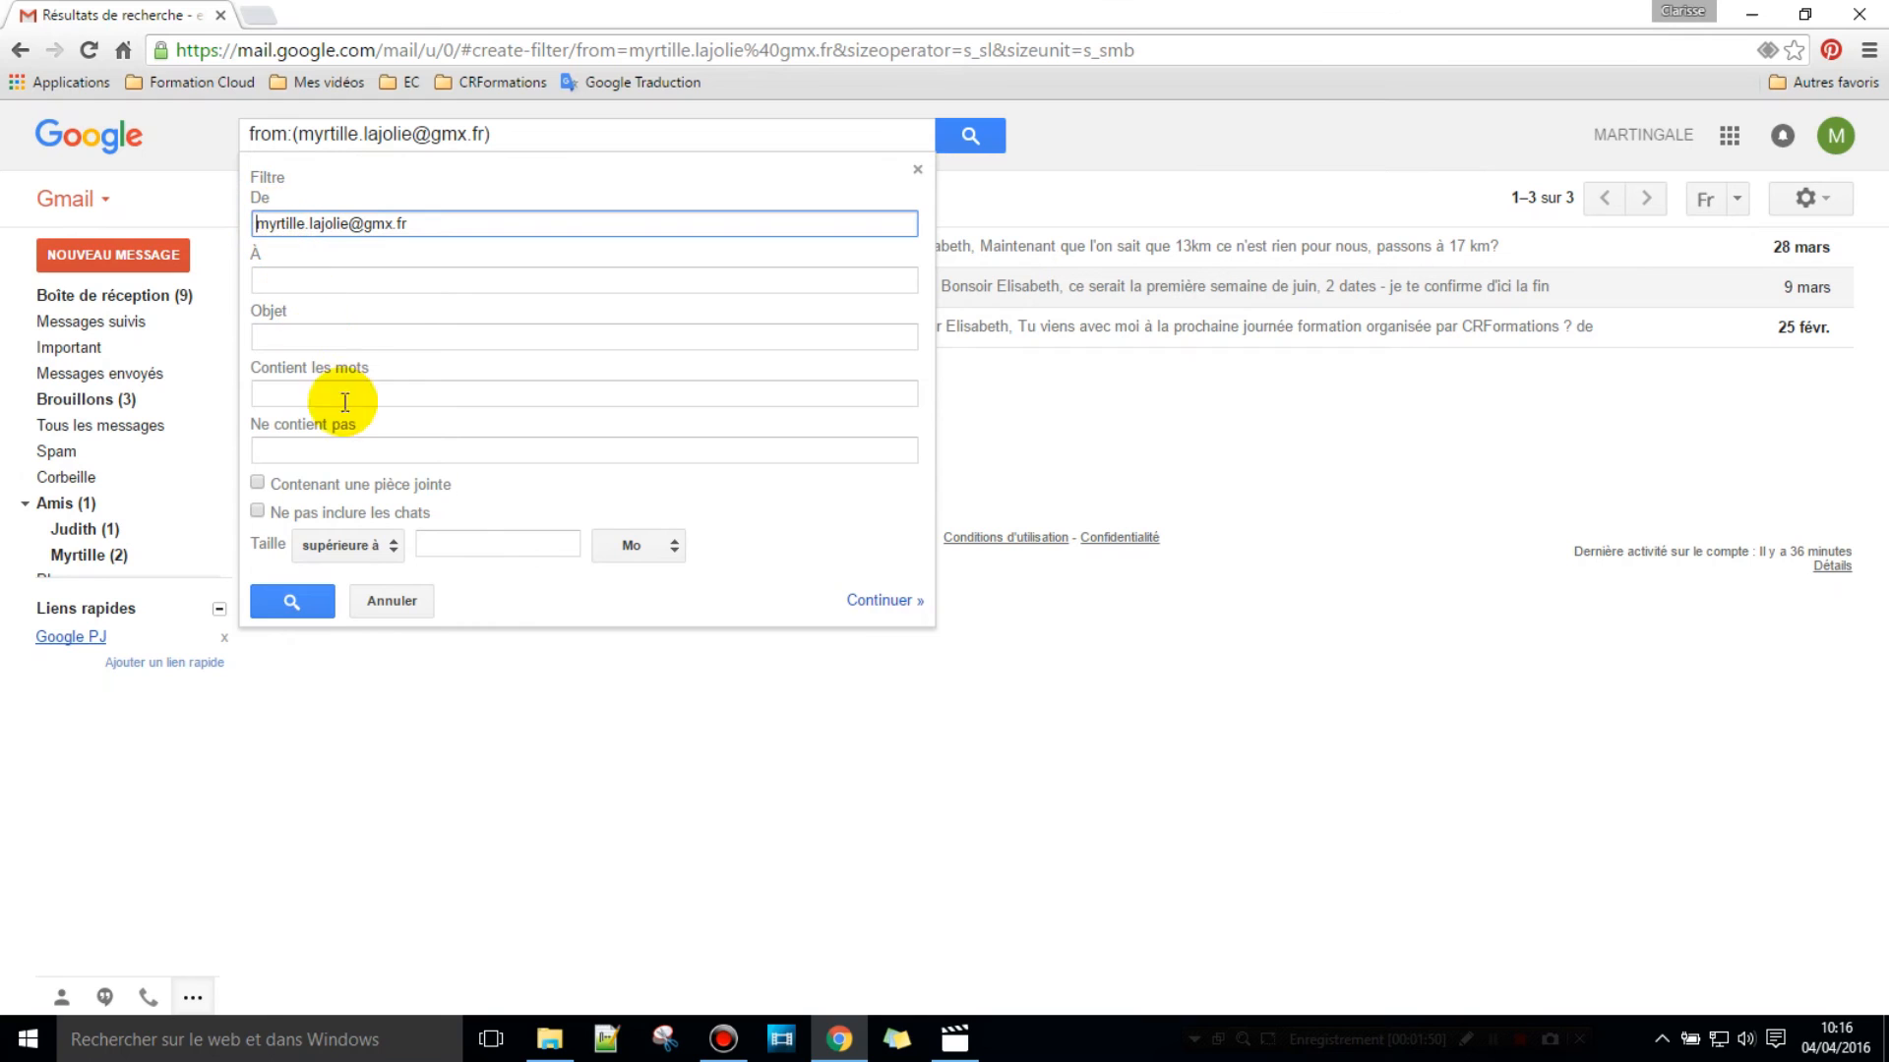
pyautogui.click(882, 601)
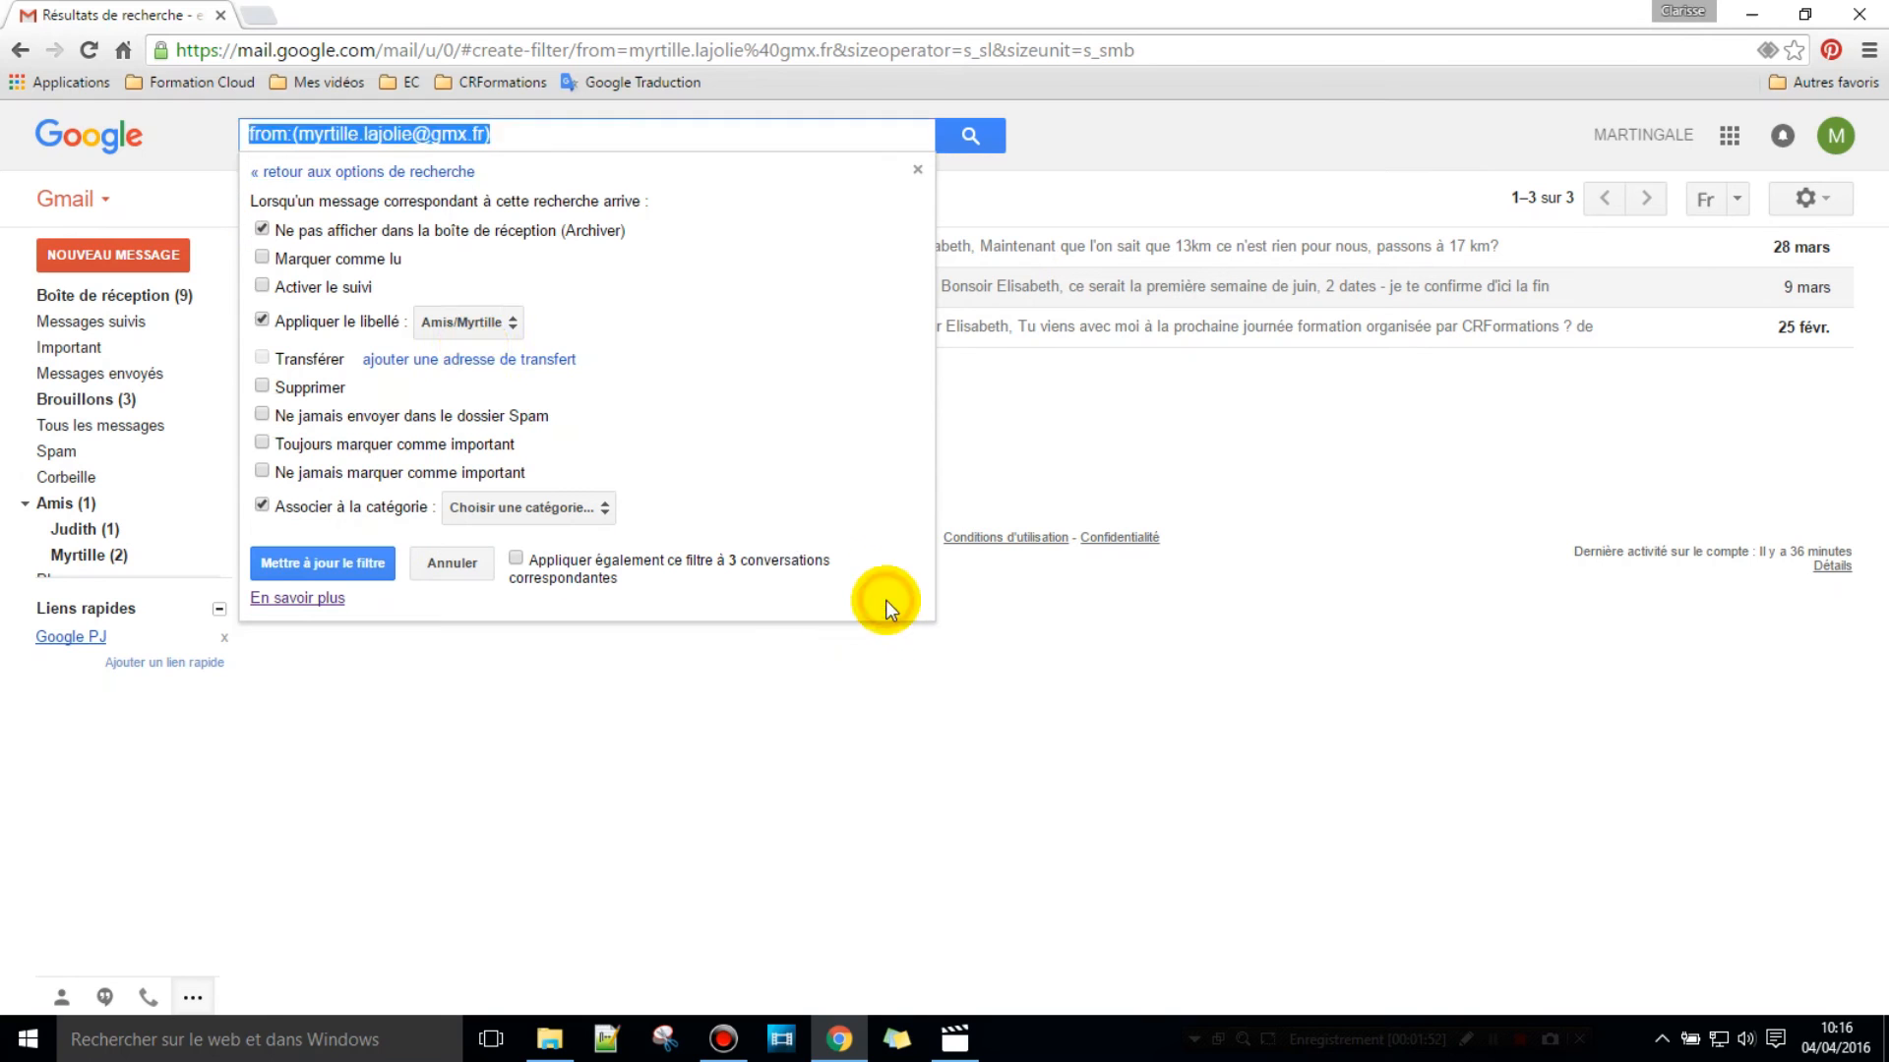
pyautogui.click(482, 322)
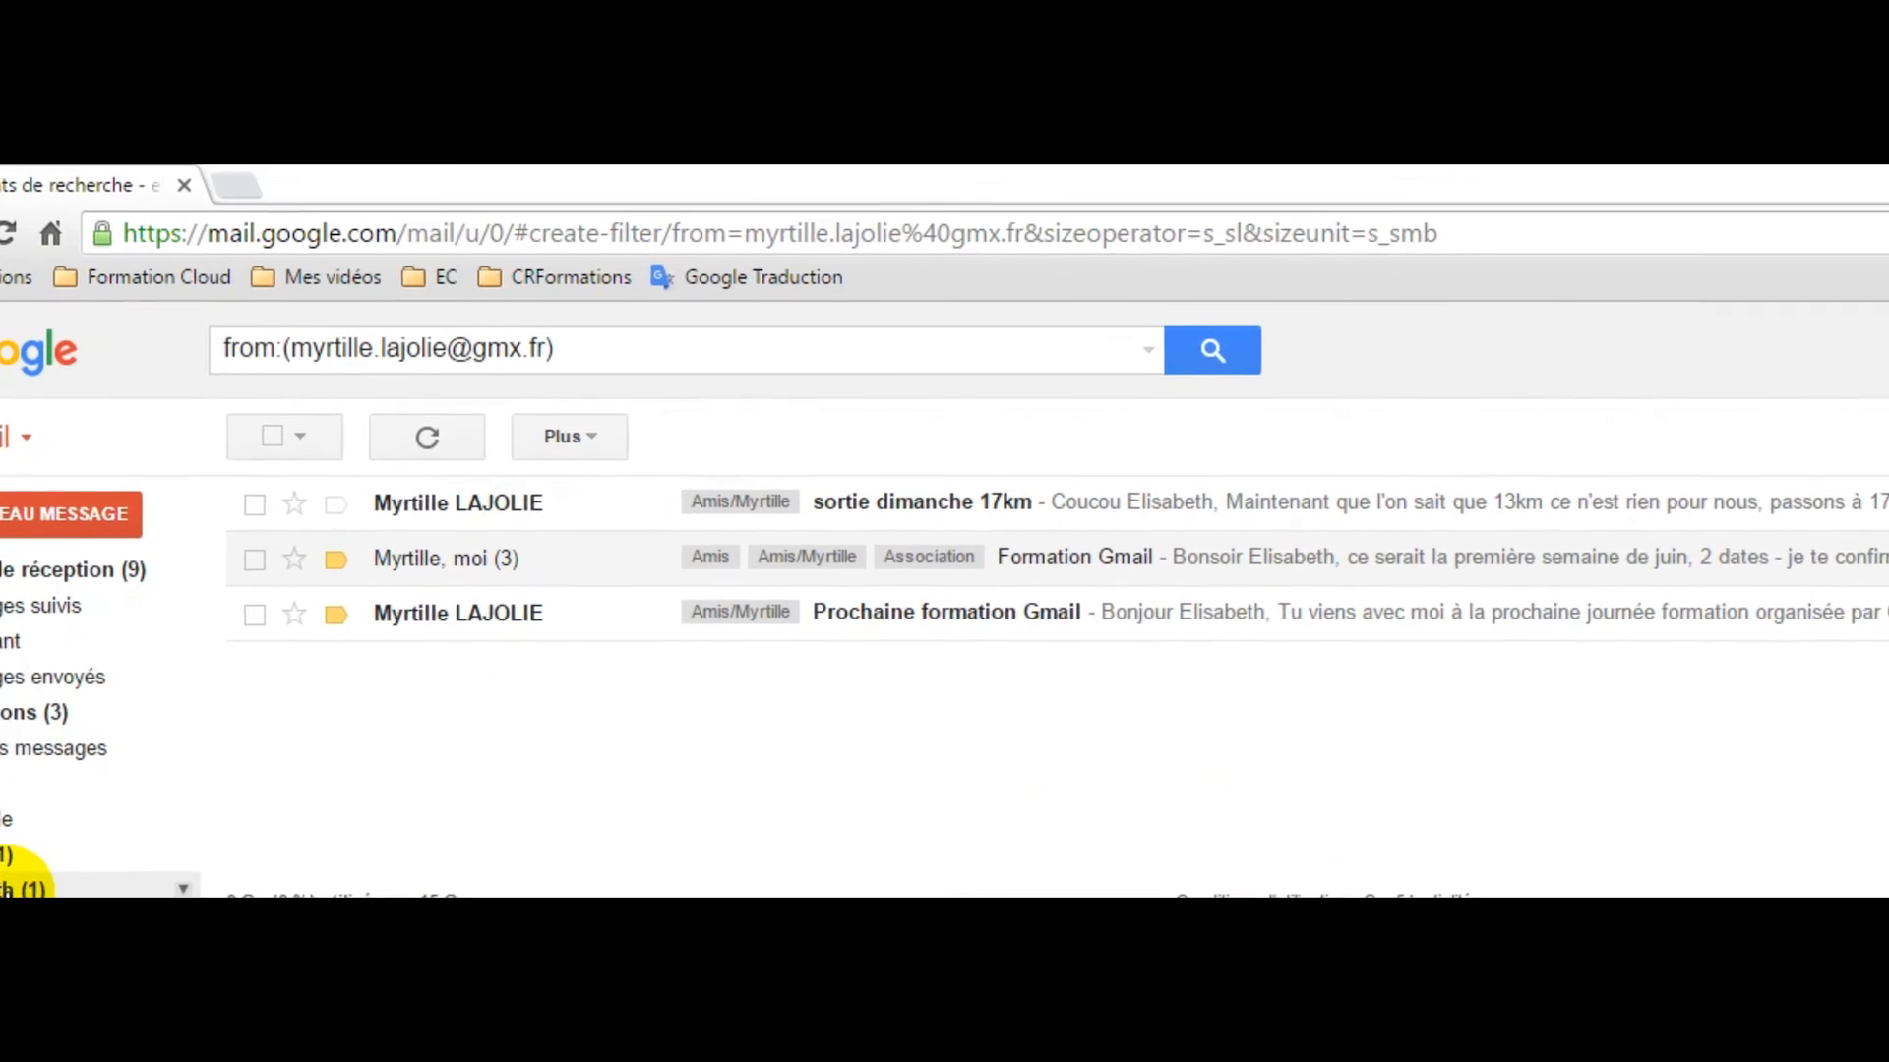
pyautogui.click(47, 602)
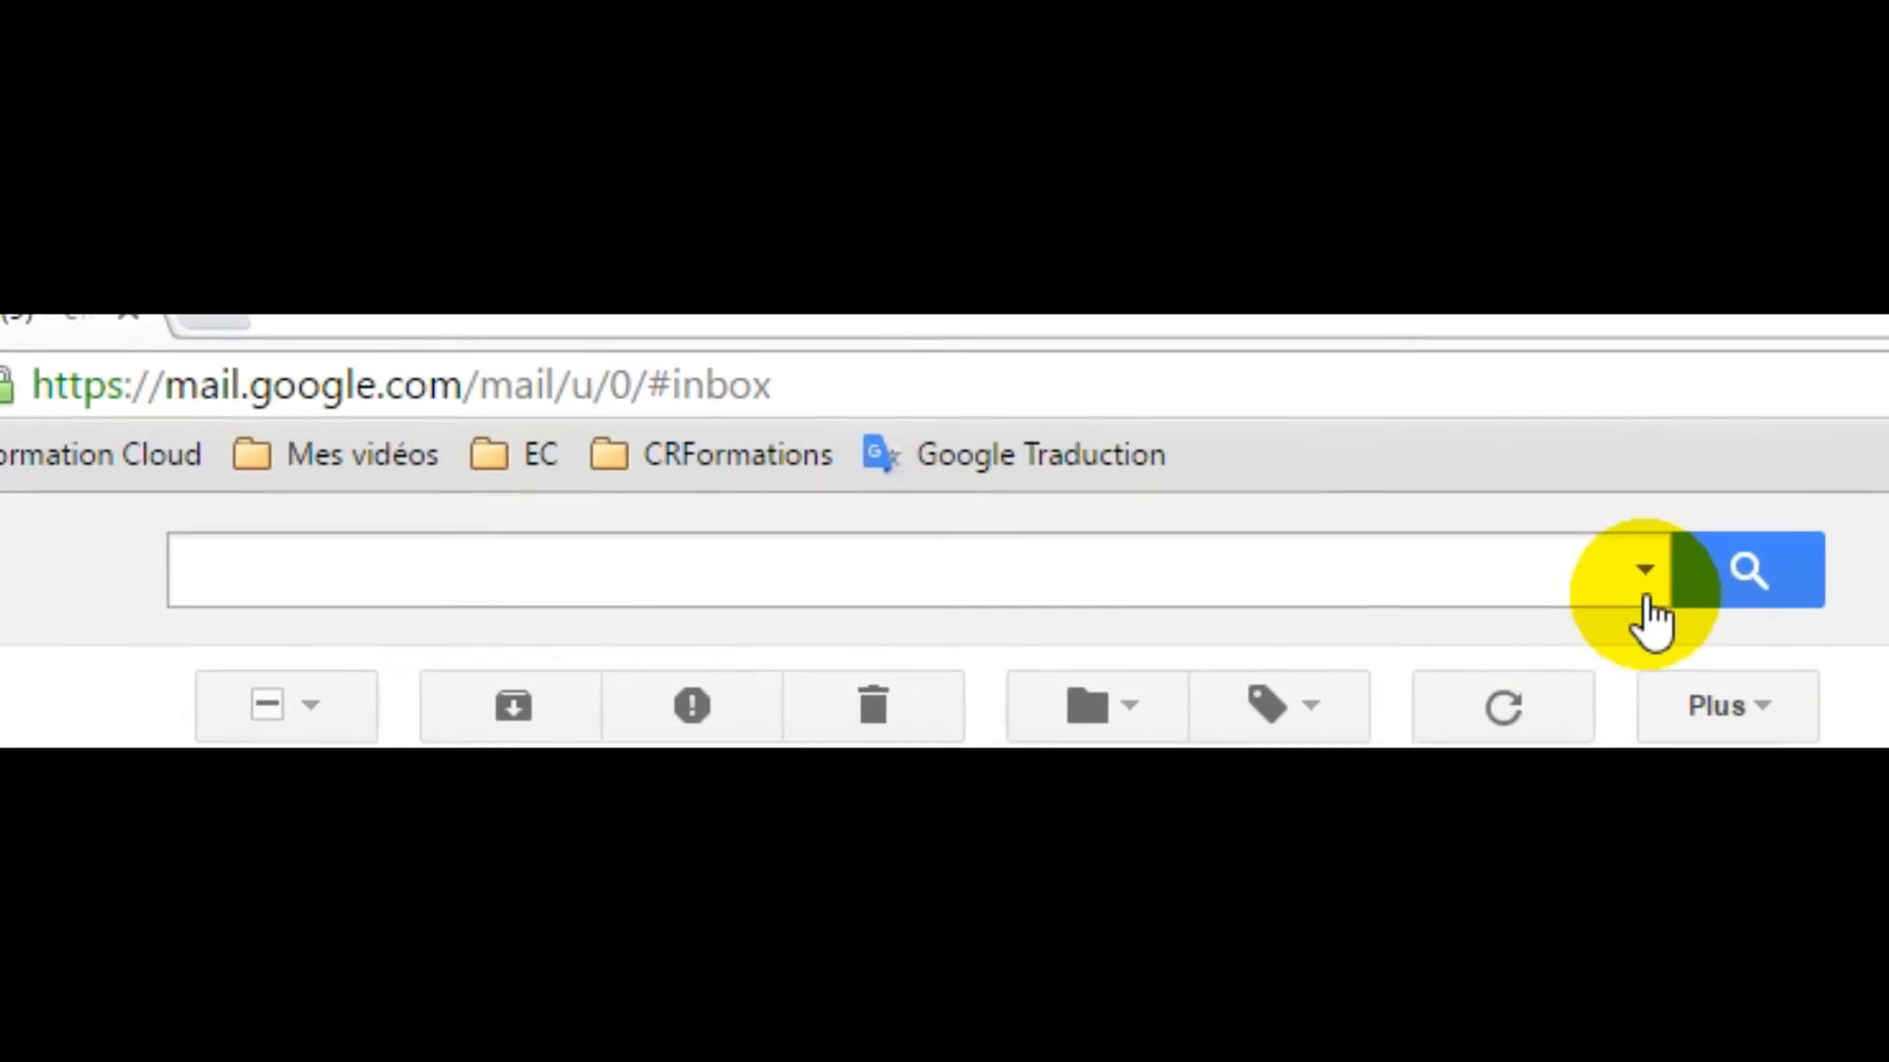
# Step: Start a new filter from the search "(.jpg | .jpeg | .png | .gif | .tif | .tiff) has:attachment" and continue to its actions
pyautogui.click(1344, 568)
pyautogui.write('(.jpg | .jpeg | .png | .gif | .tif | .tiff) has:attachment')
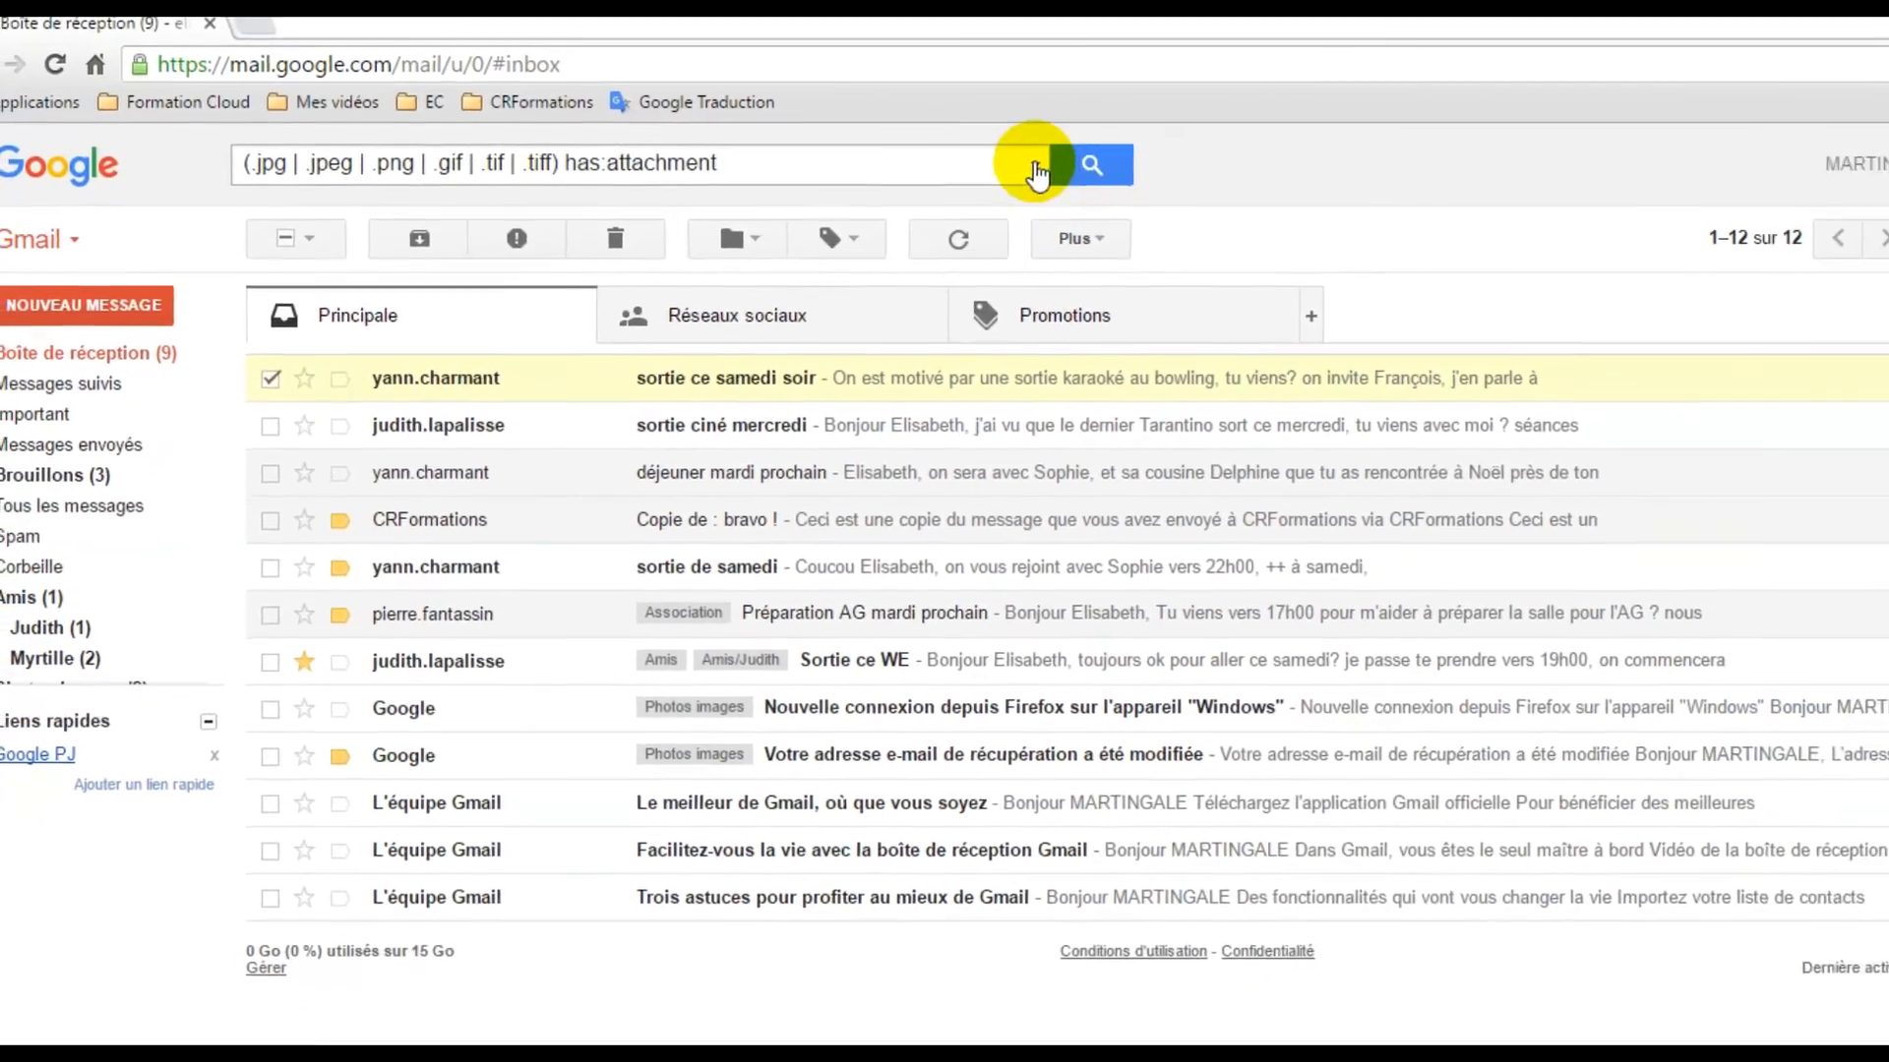
pyautogui.click(1094, 178)
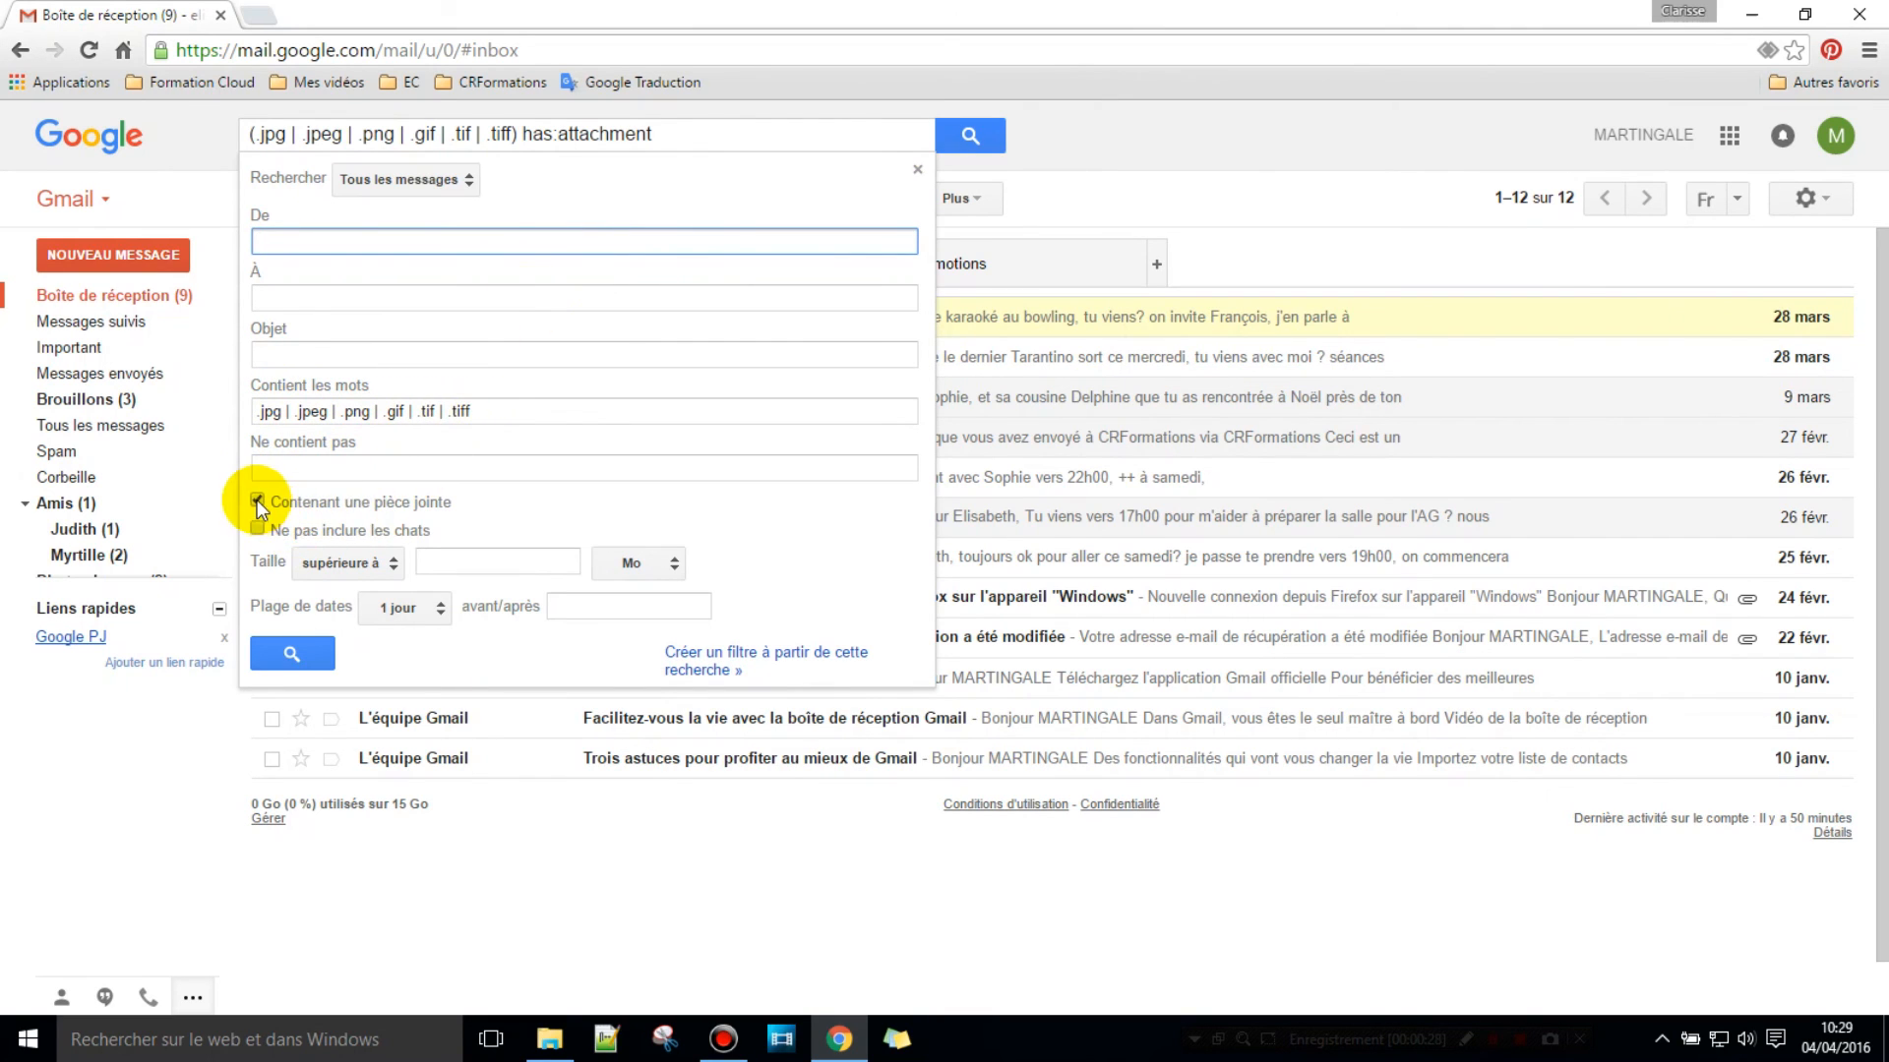
pyautogui.click(710, 668)
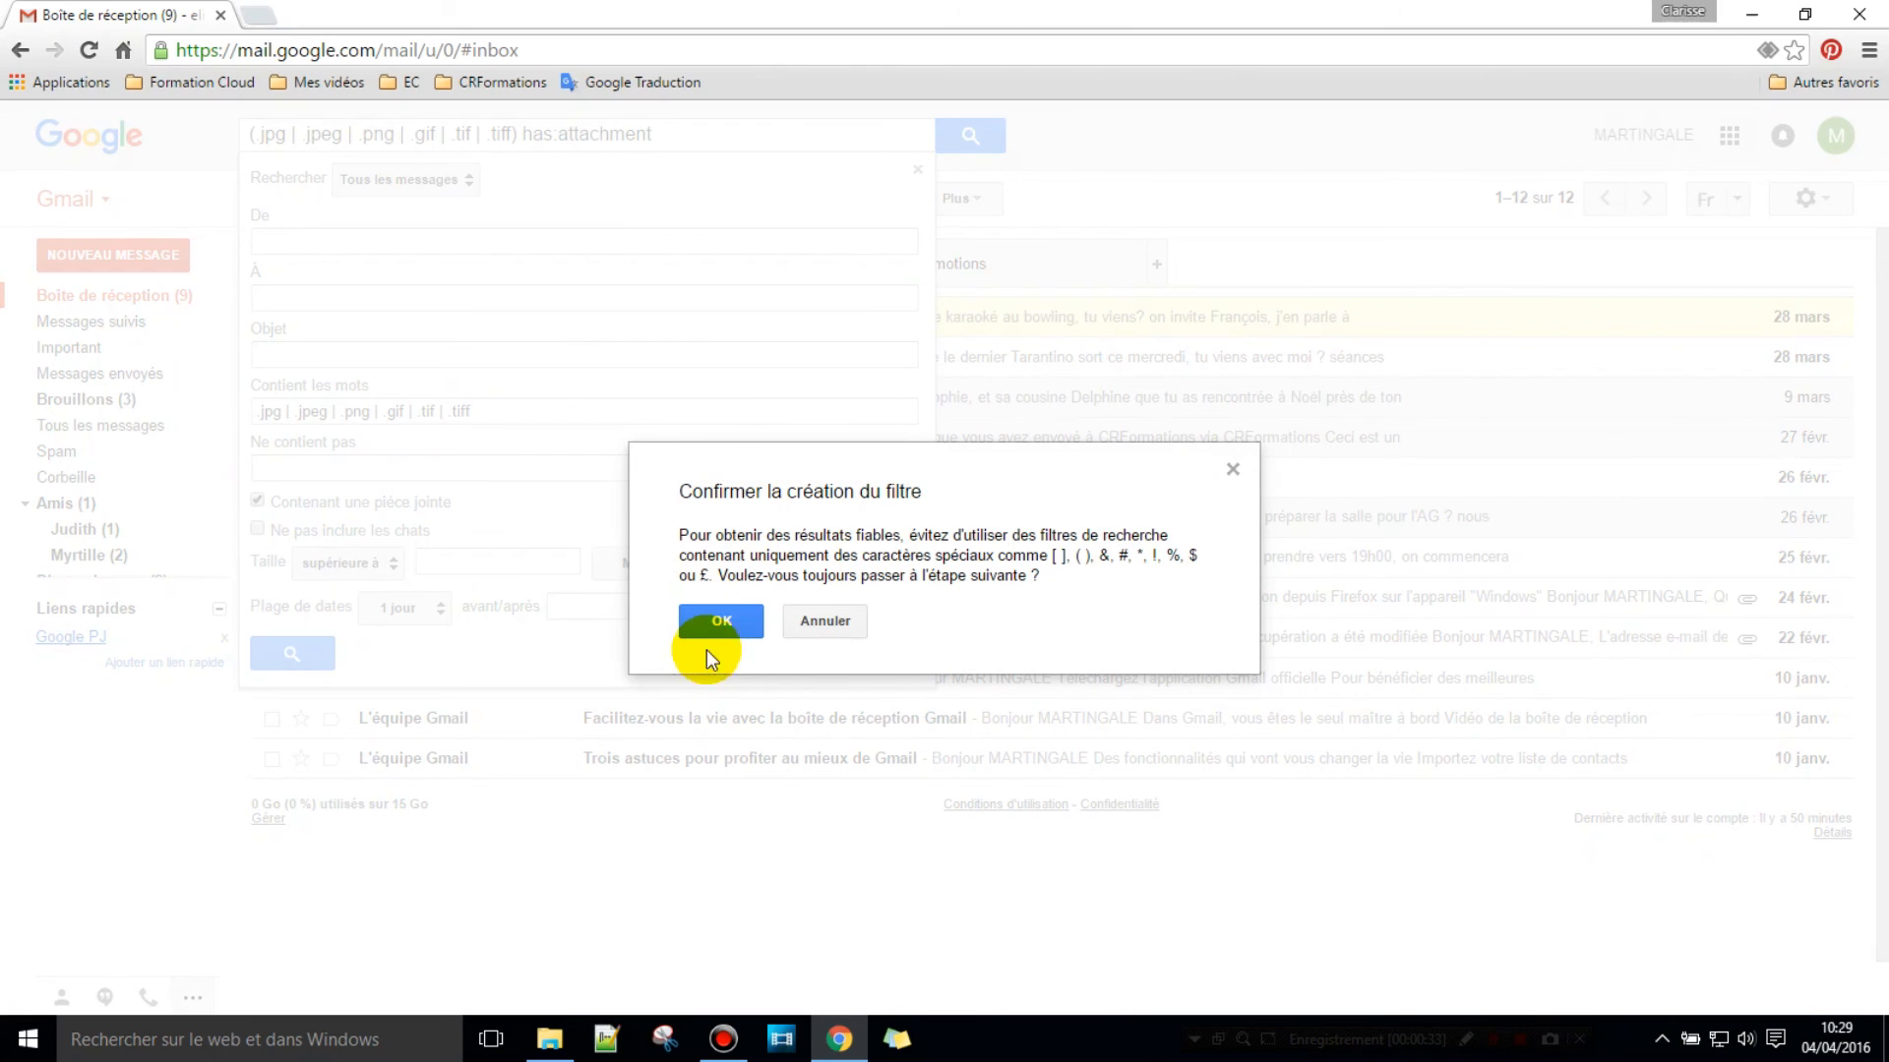
pyautogui.click(719, 621)
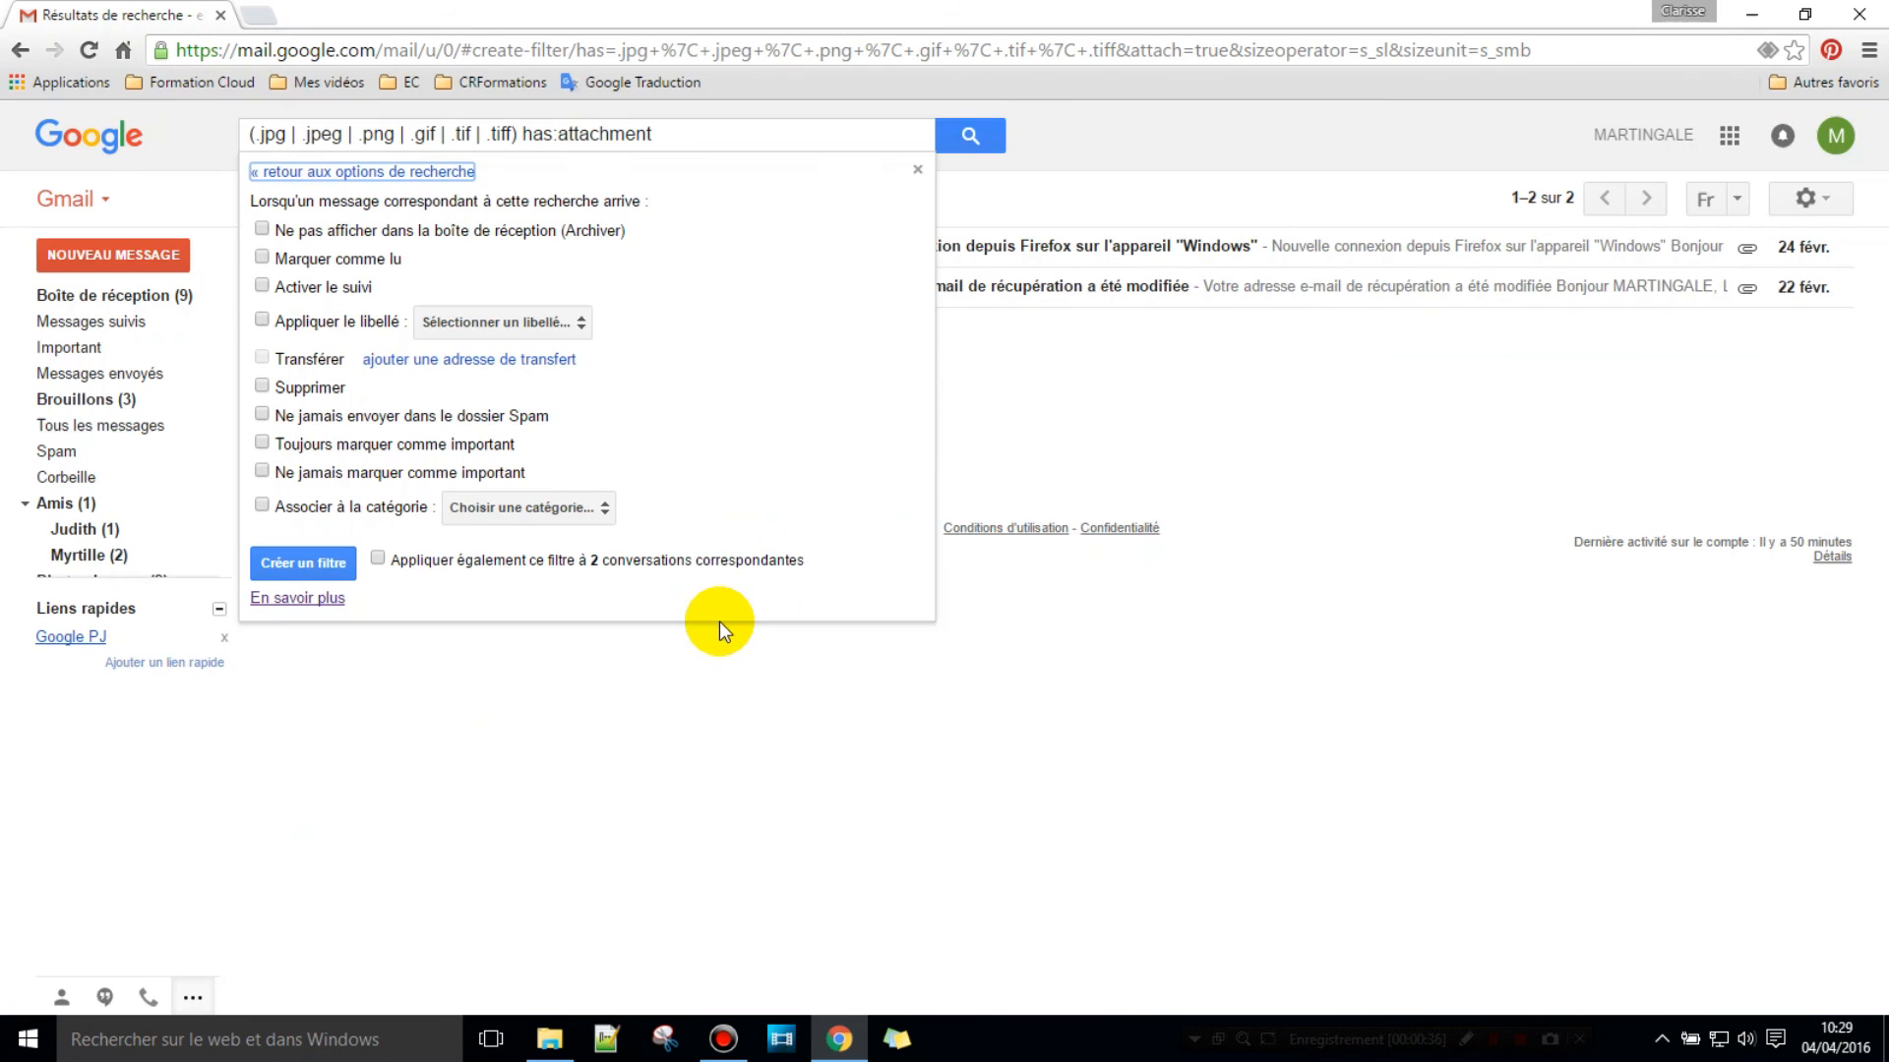
pyautogui.click(556, 622)
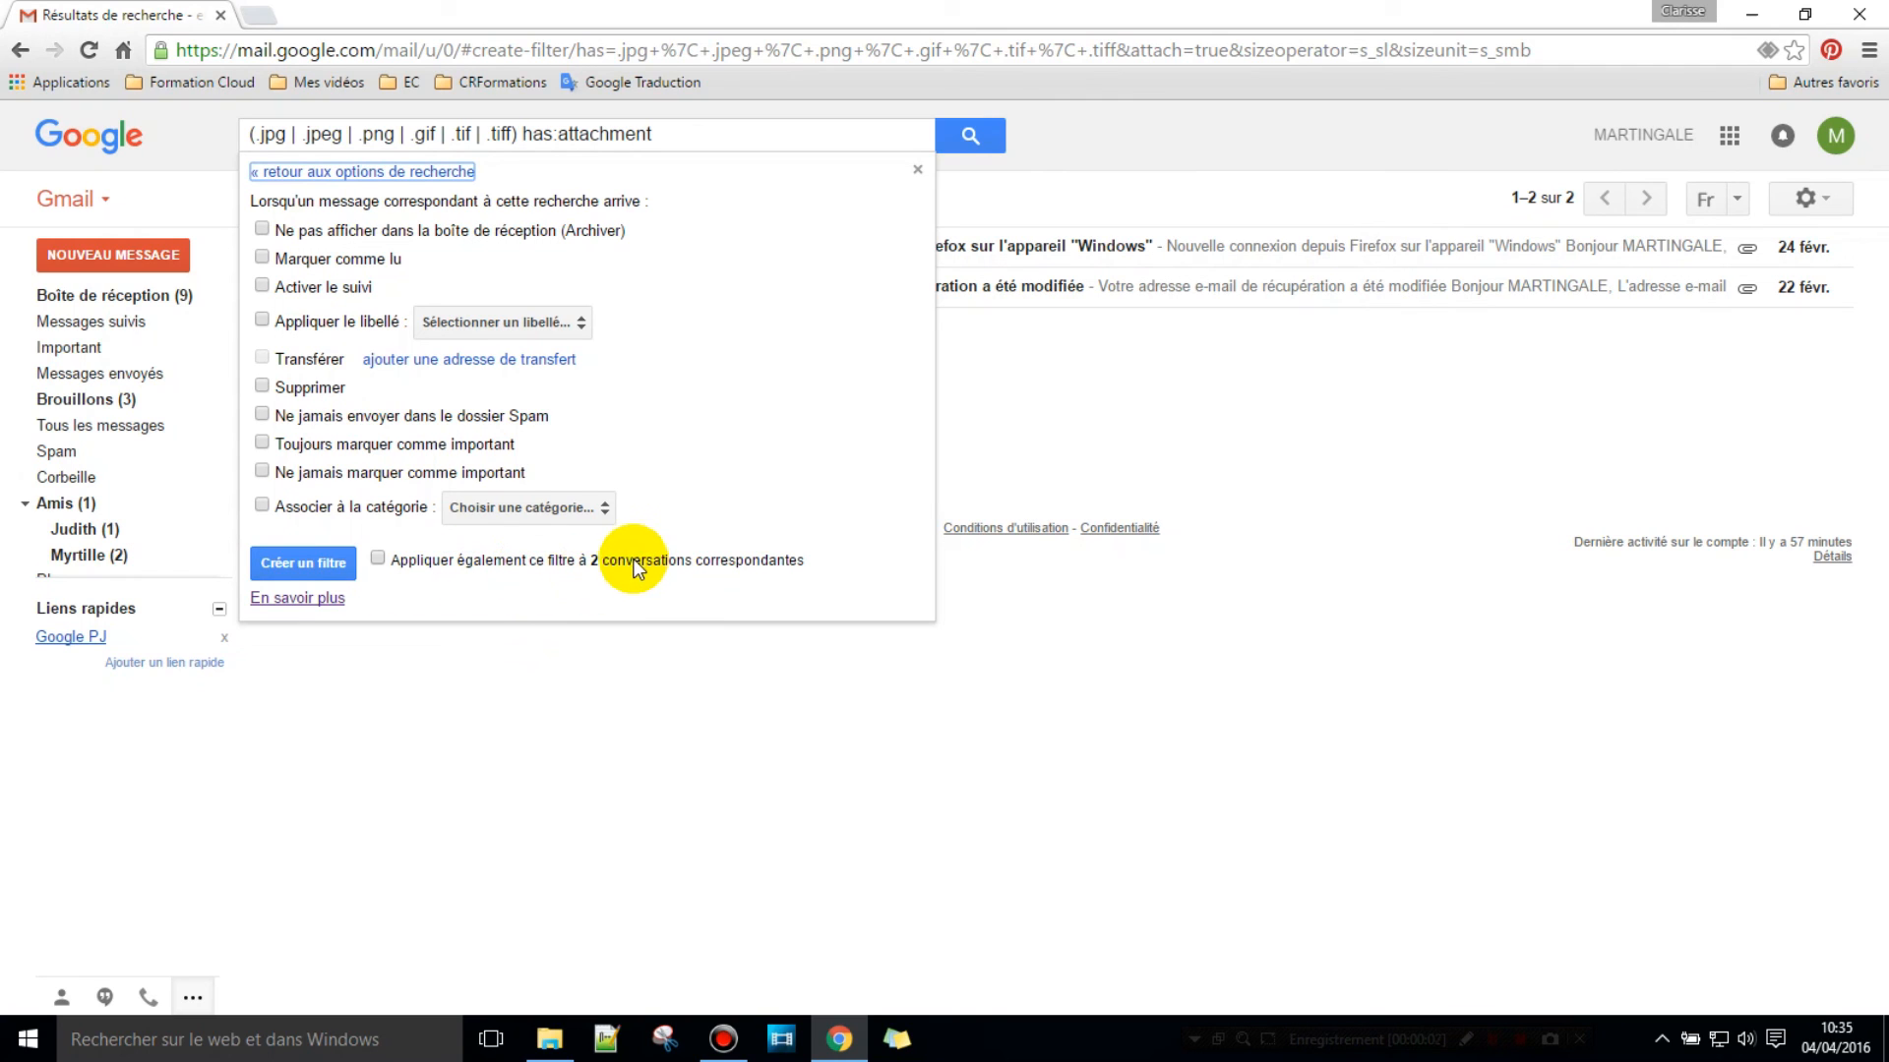
# Step: Set the filter to archive matching messages, apply a label, and also process the existing matching conversations
pyautogui.click(378, 559)
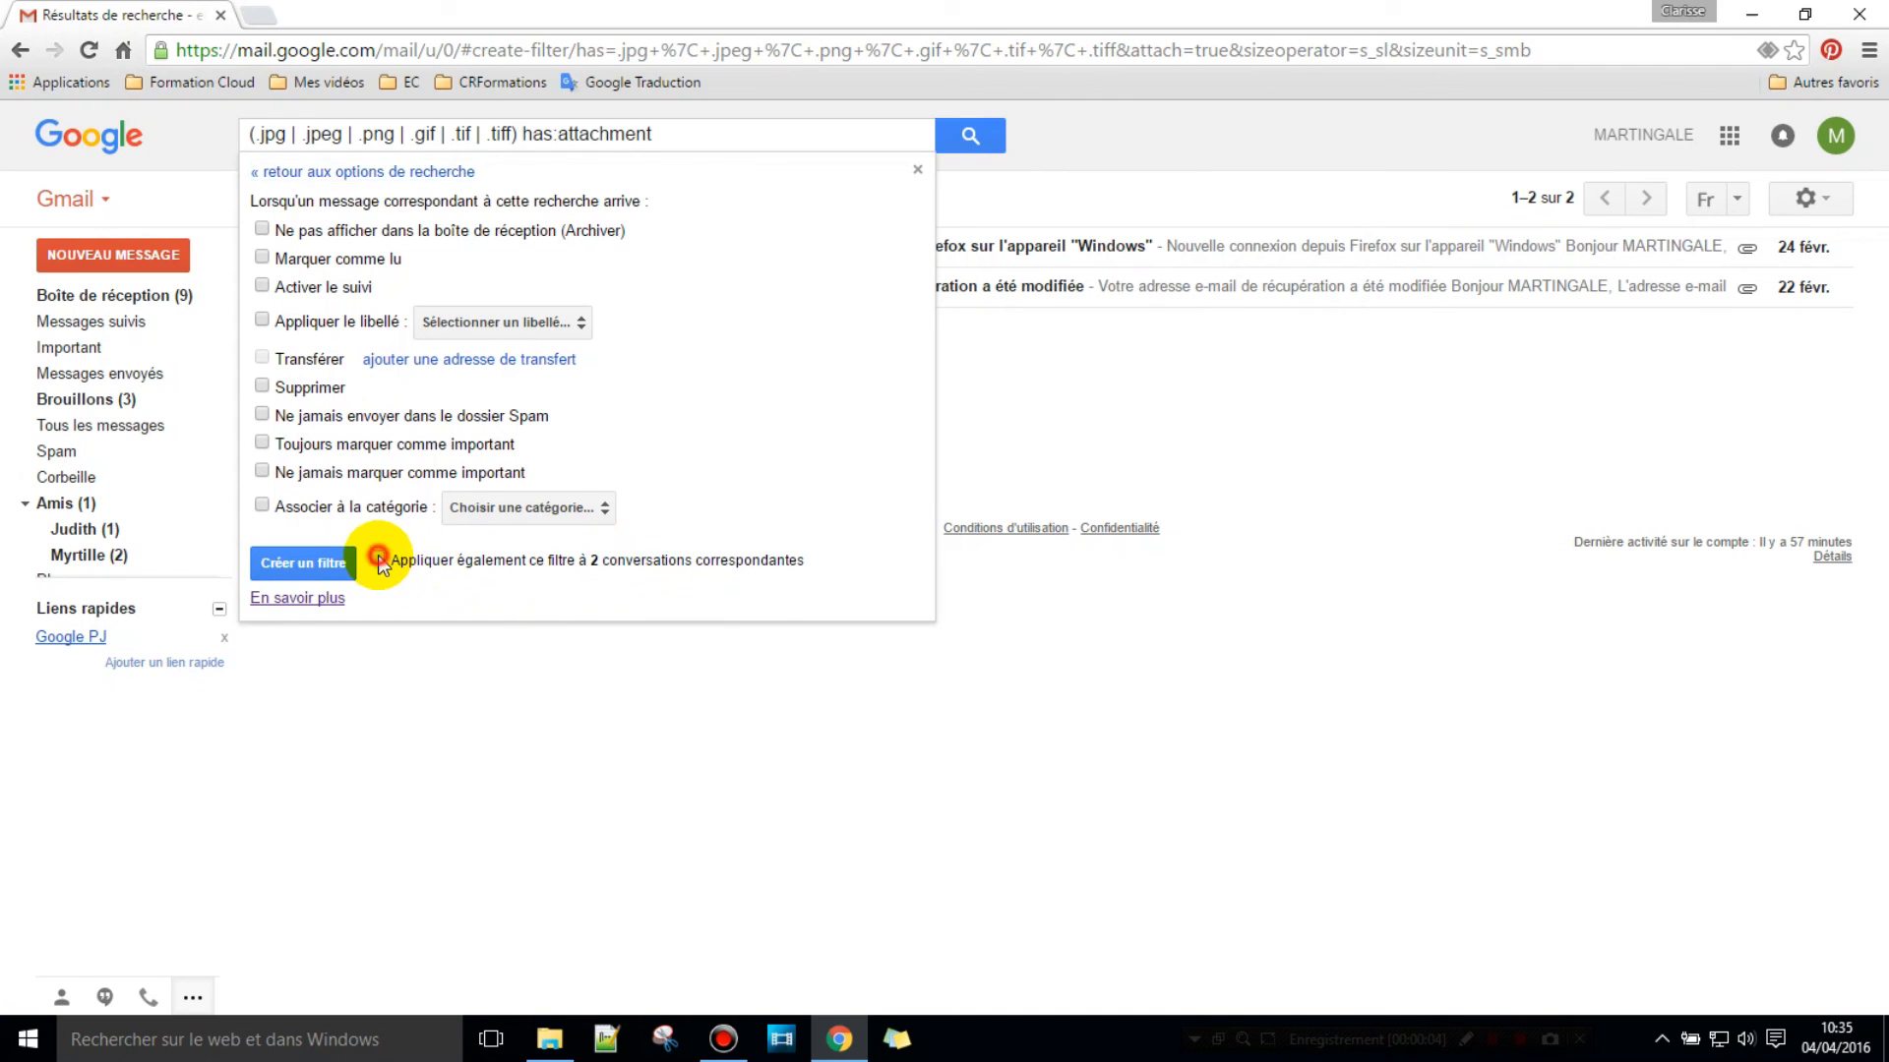
pyautogui.click(262, 231)
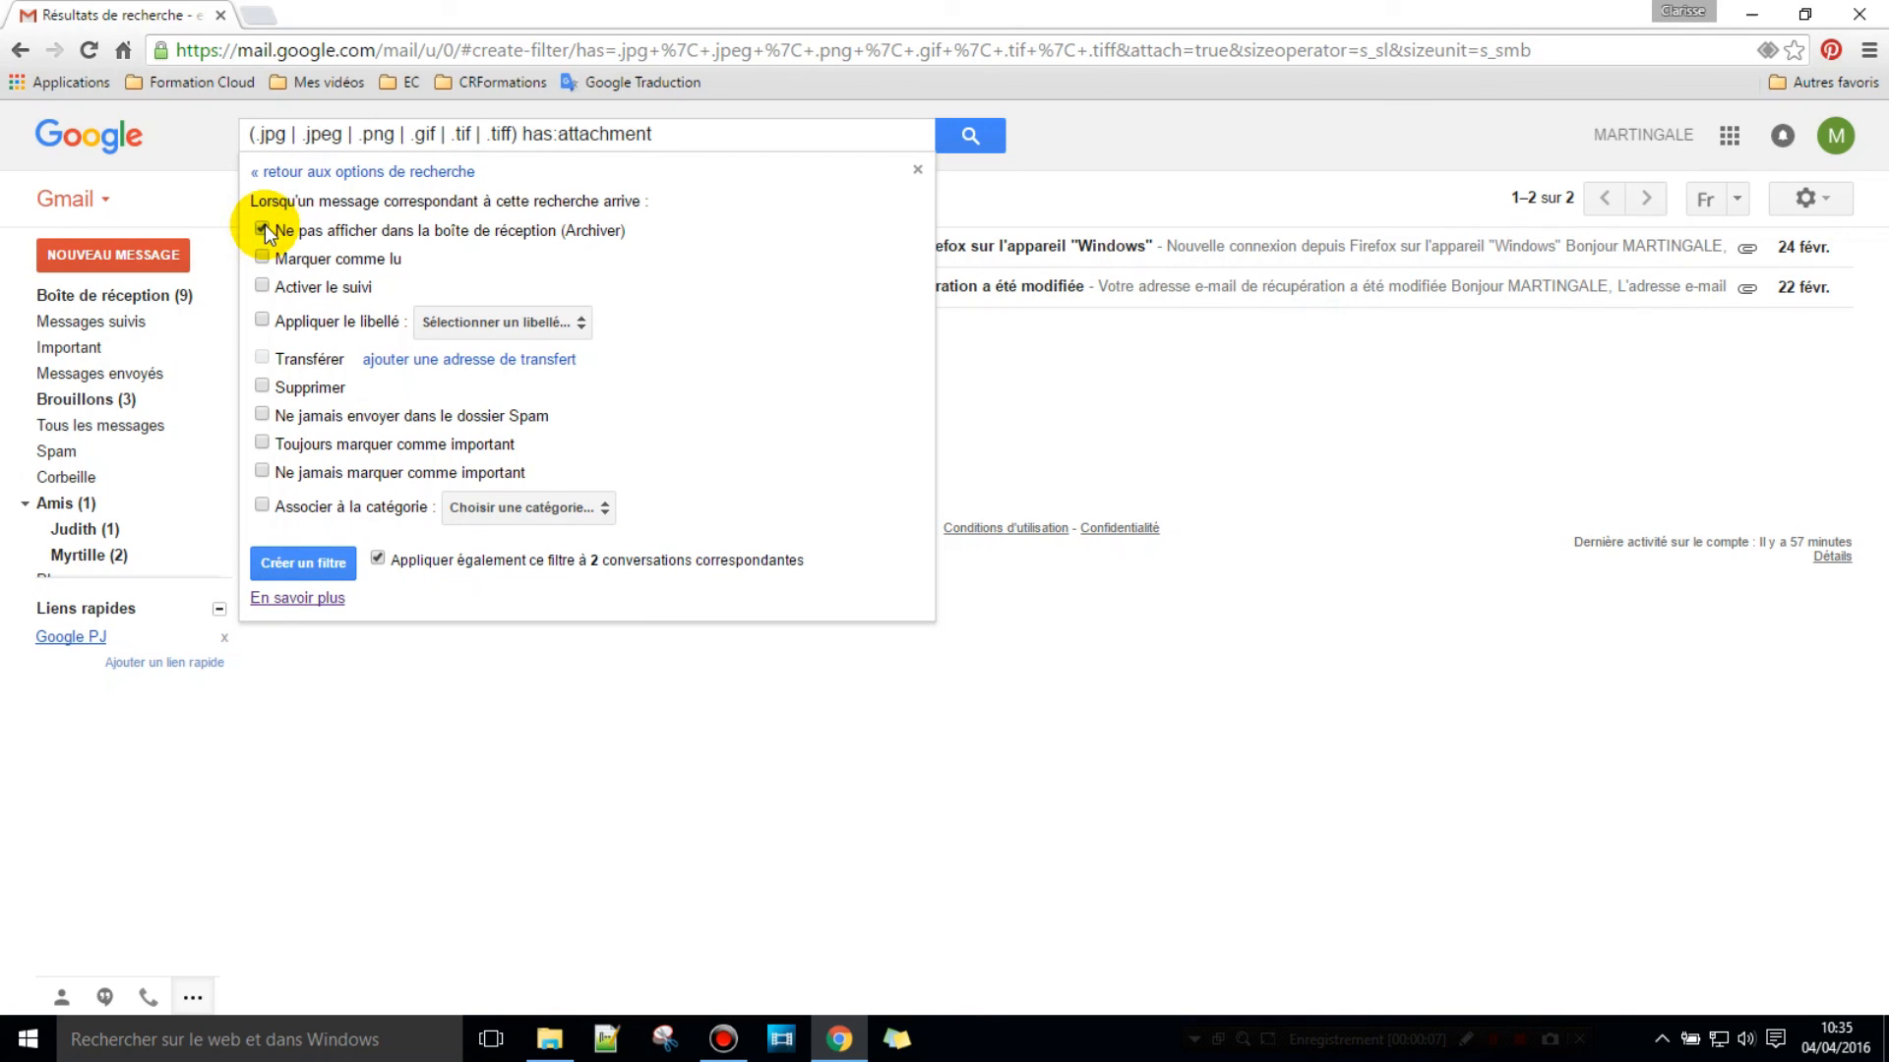
pyautogui.click(262, 322)
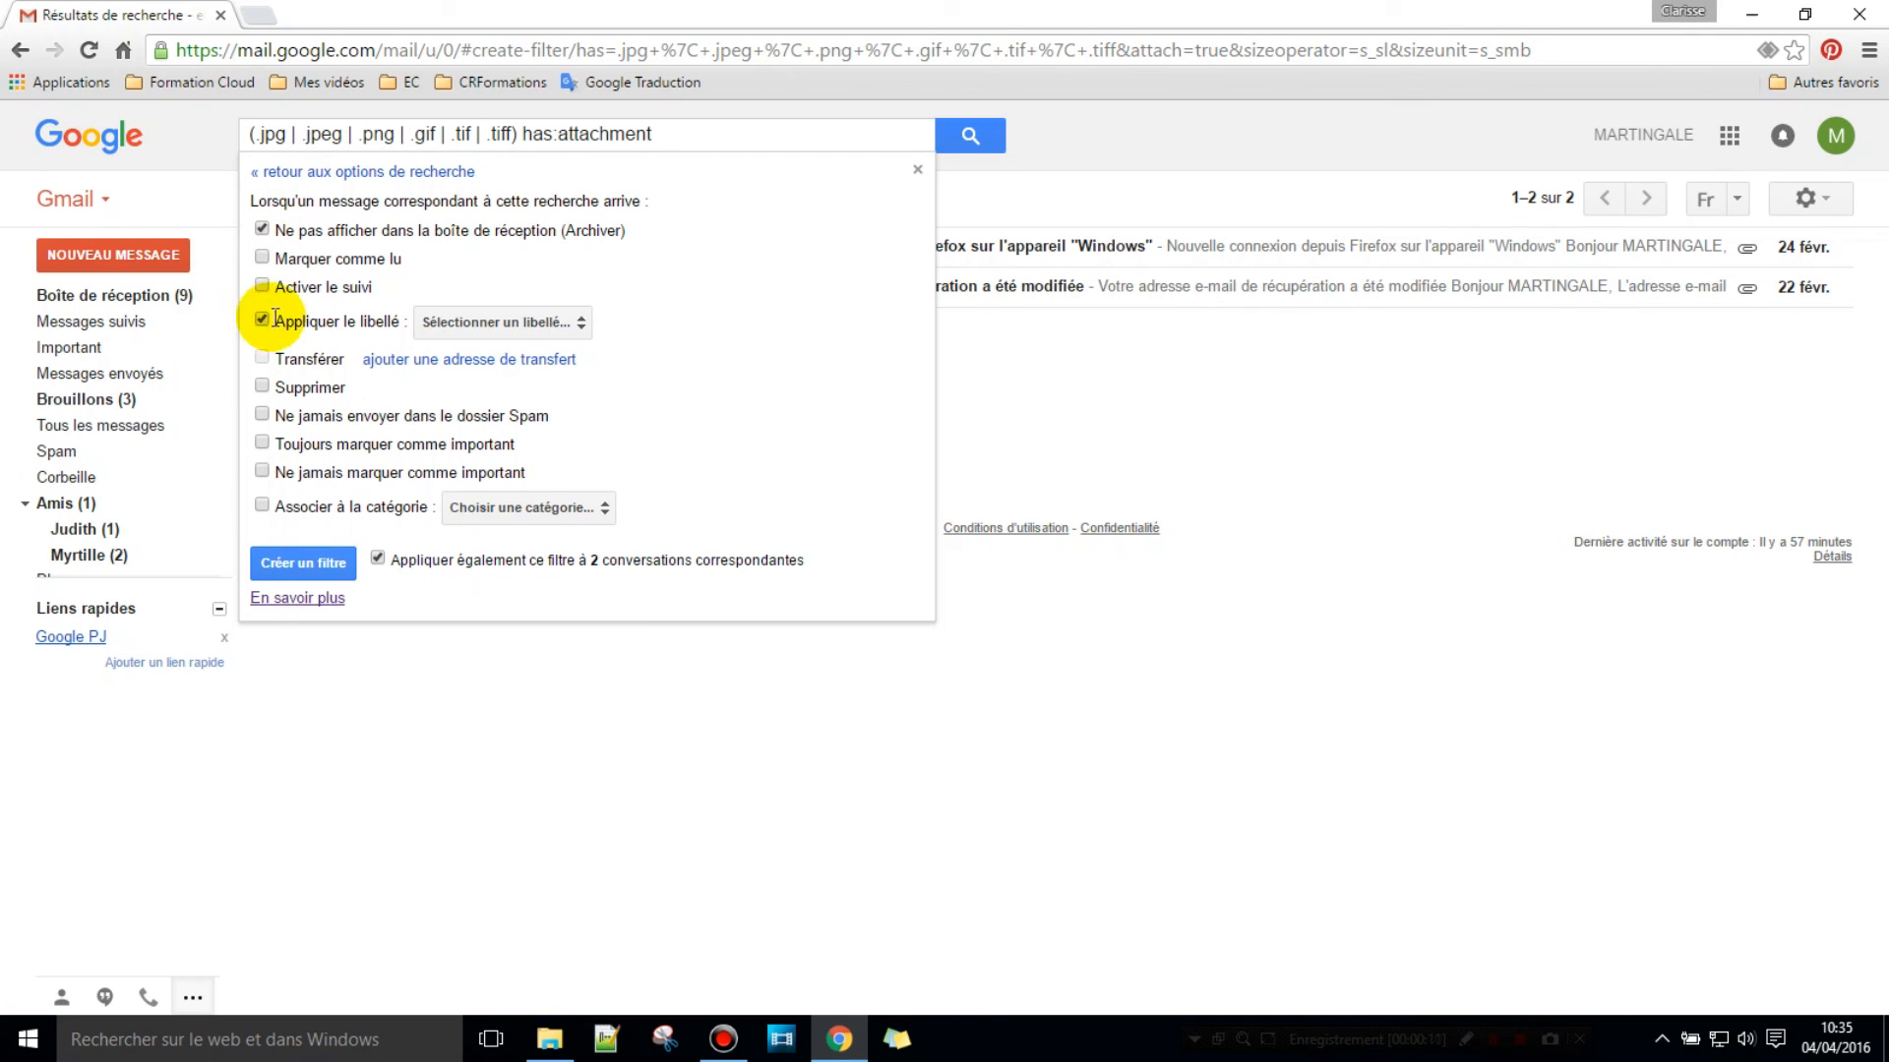
# Step: Create a new label named "Photos images" for the filter to apply, and create the filter
pyautogui.click(489, 322)
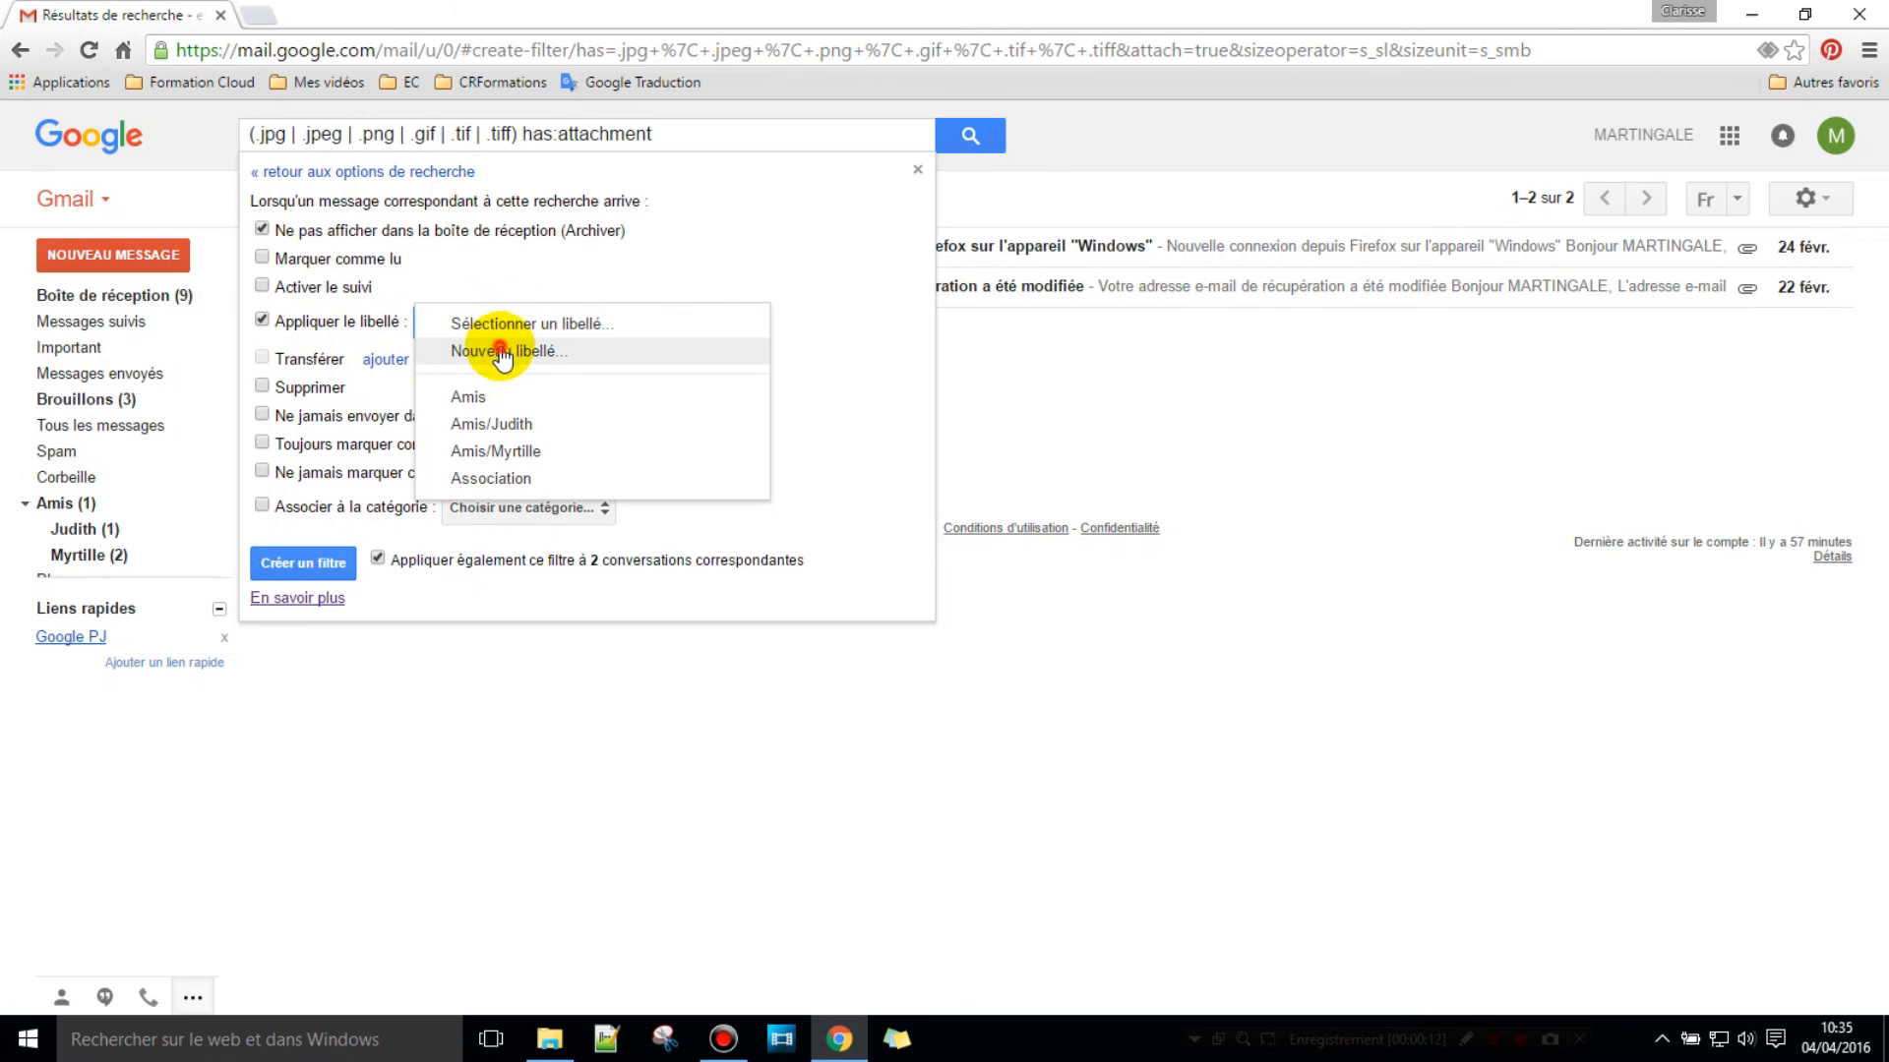
pyautogui.click(503, 352)
pyautogui.write('Photos imge')
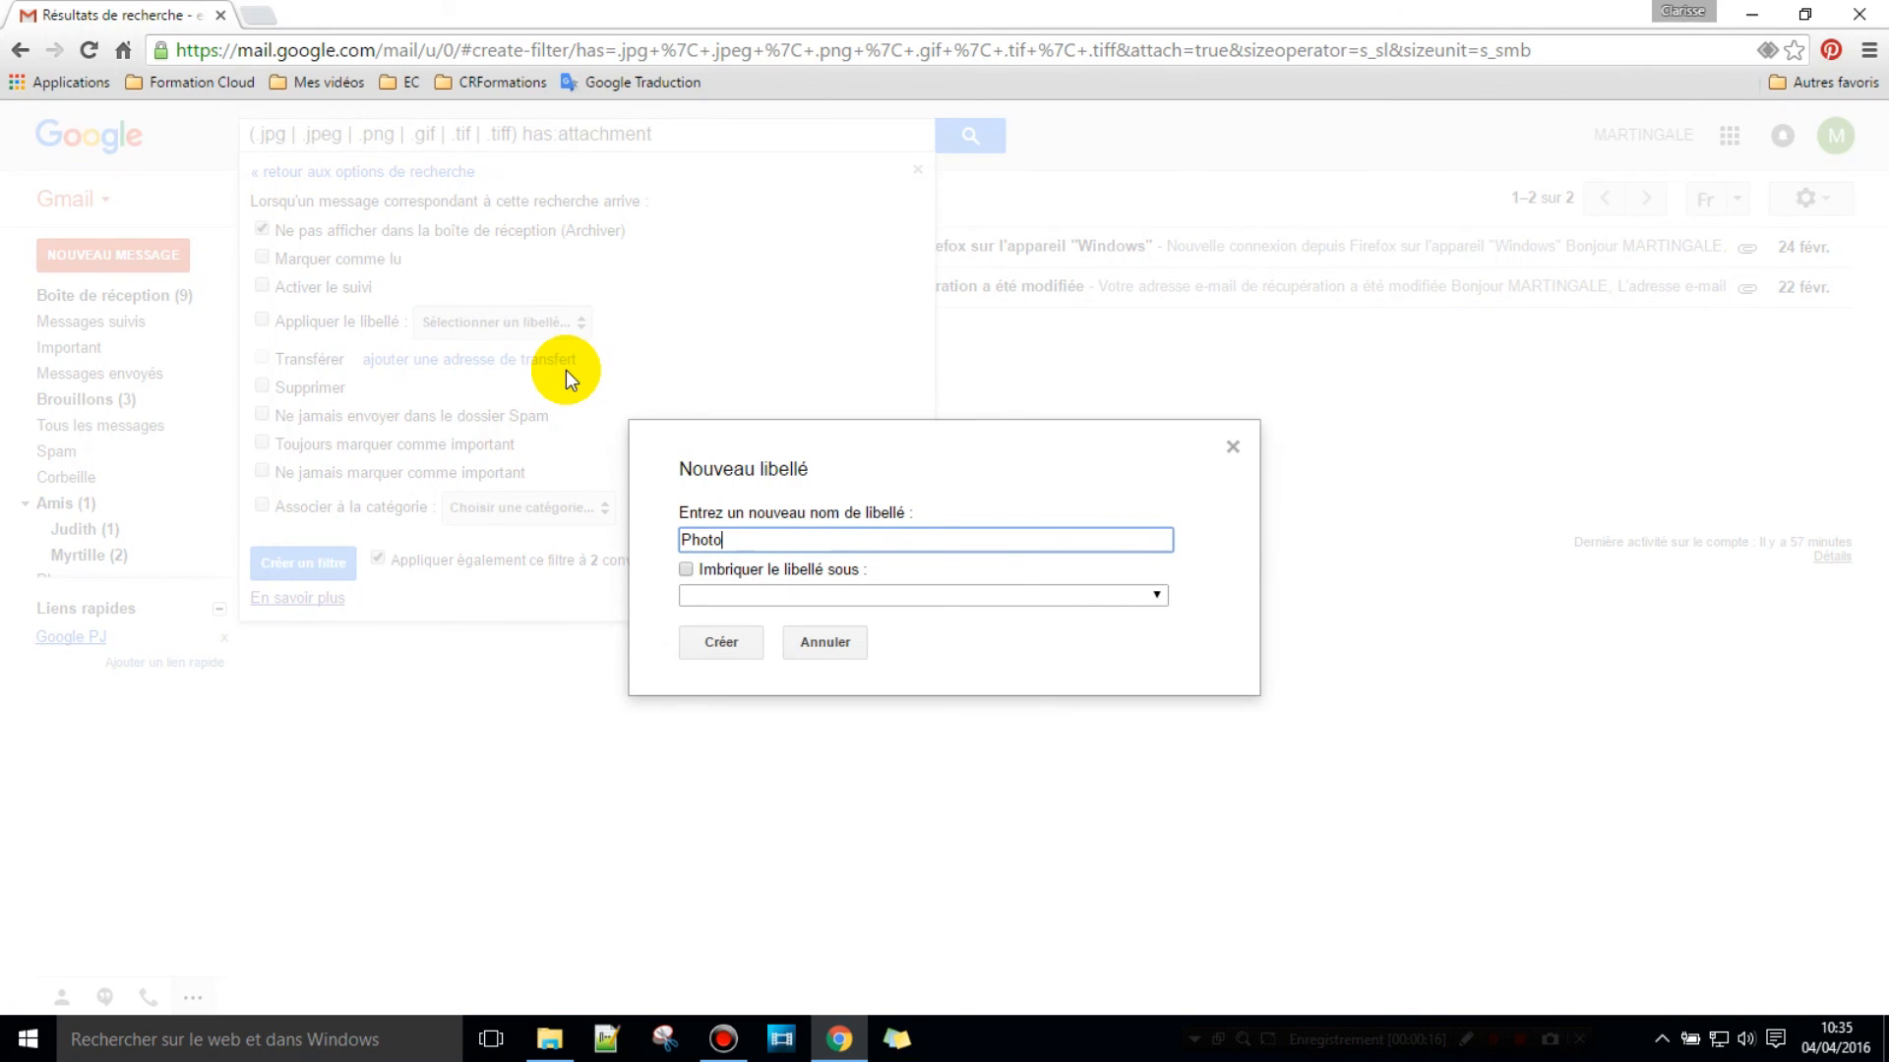
pyautogui.press('BackSpace')
pyautogui.press('BackSpace')
pyautogui.write('ages')
pyautogui.click(723, 642)
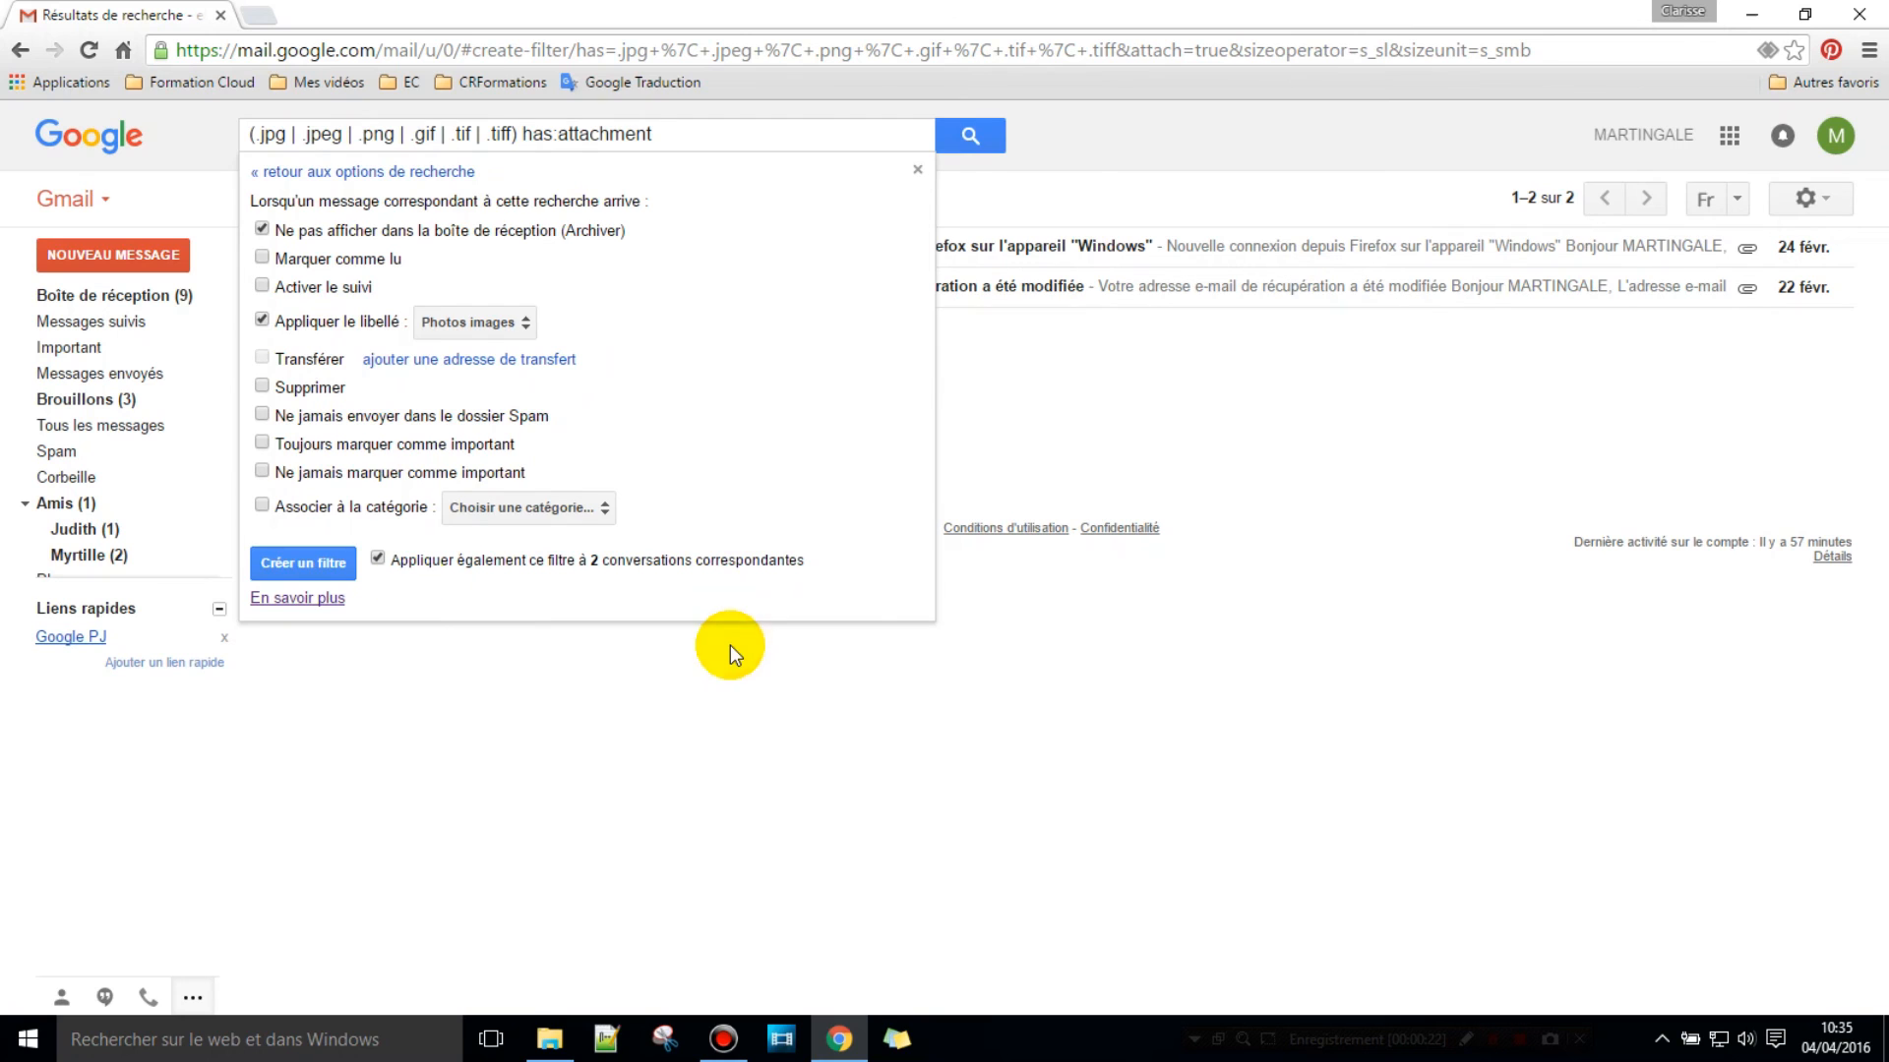
pyautogui.click(305, 563)
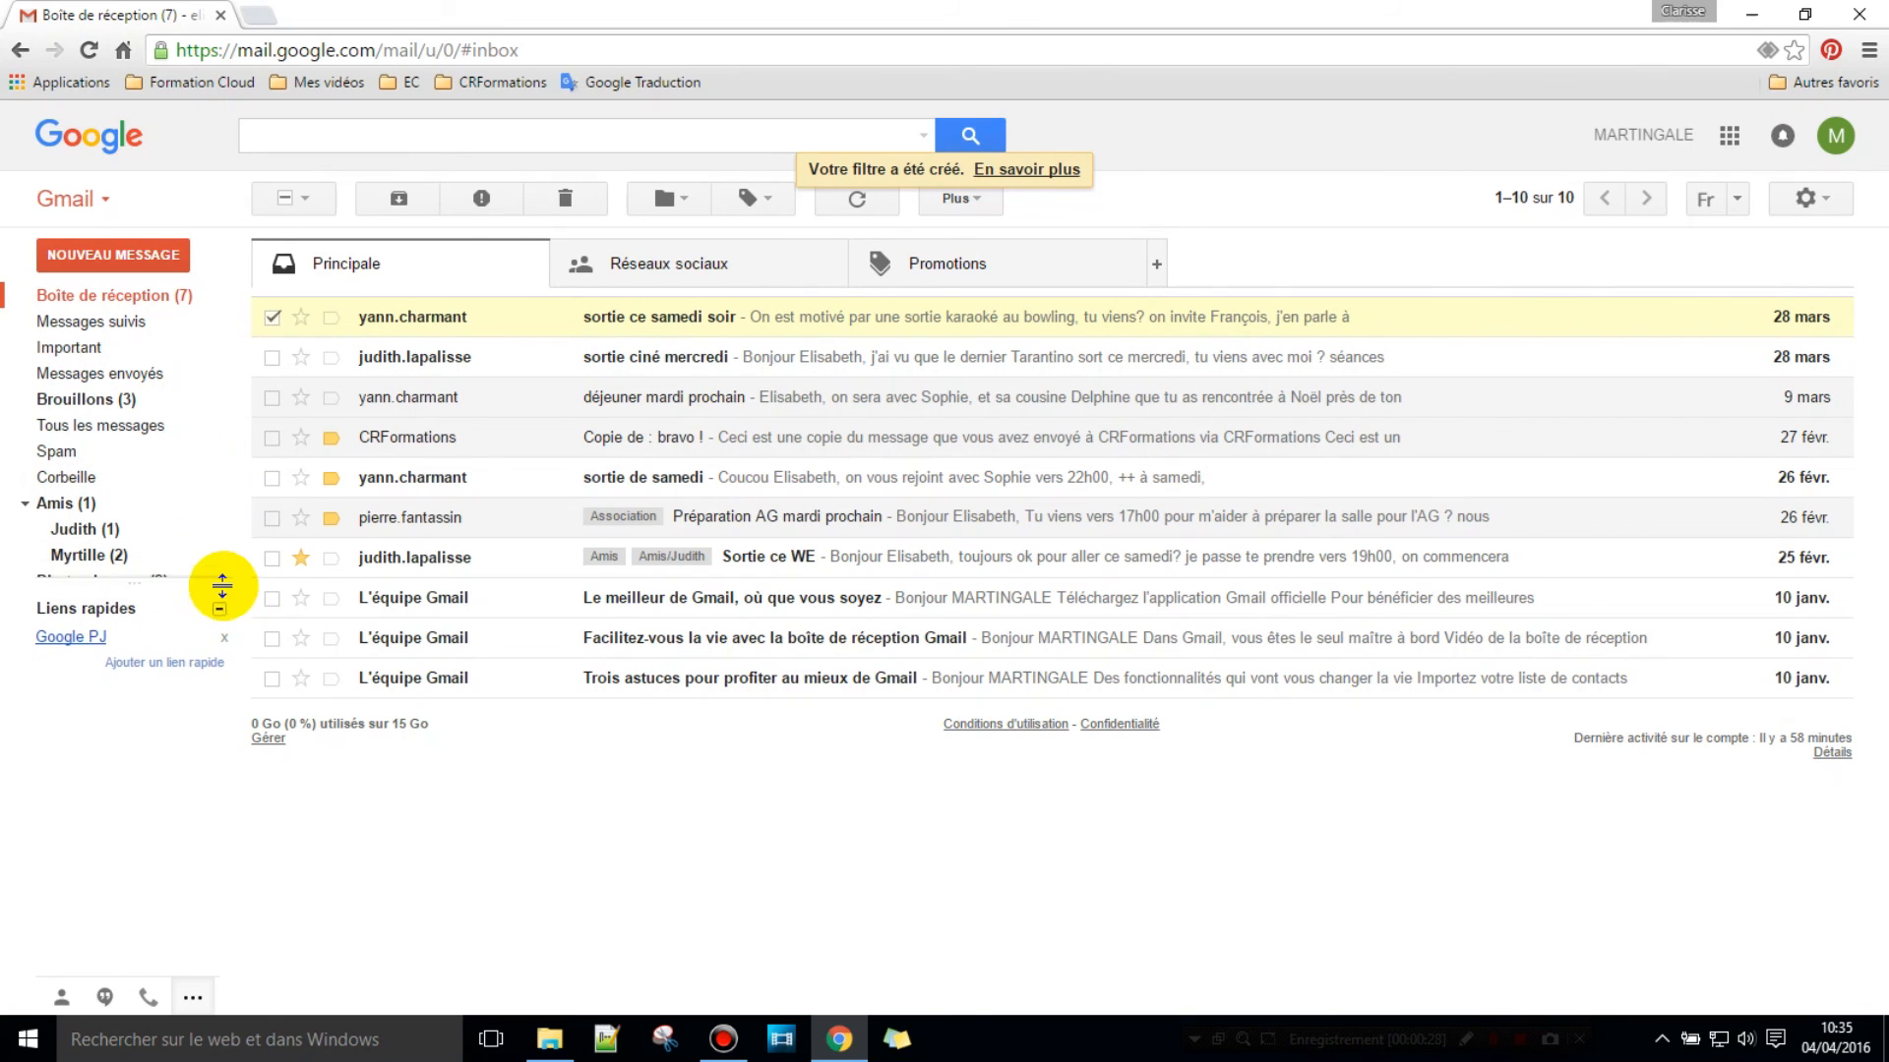
# Step: View the messages filed under the Photos images label and check the attachment file names of both
pyautogui.moveTo(115, 593)
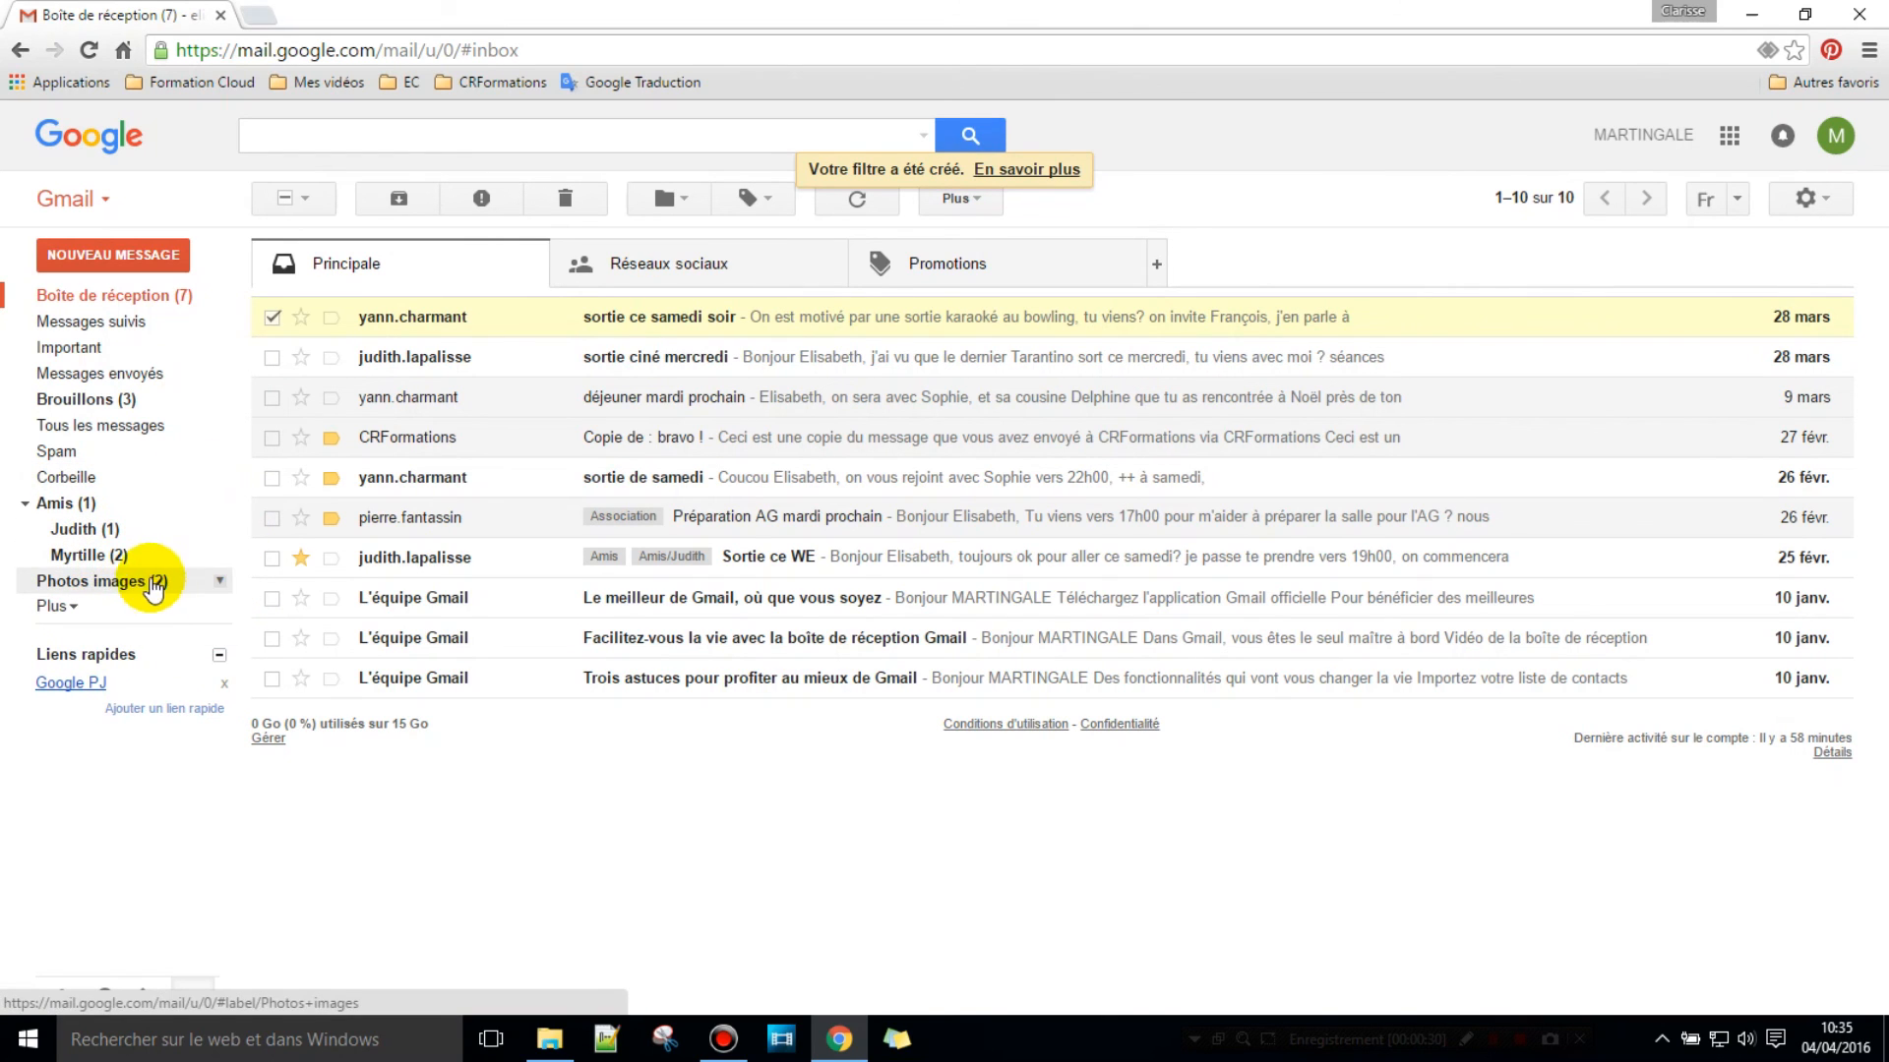
pyautogui.click(120, 590)
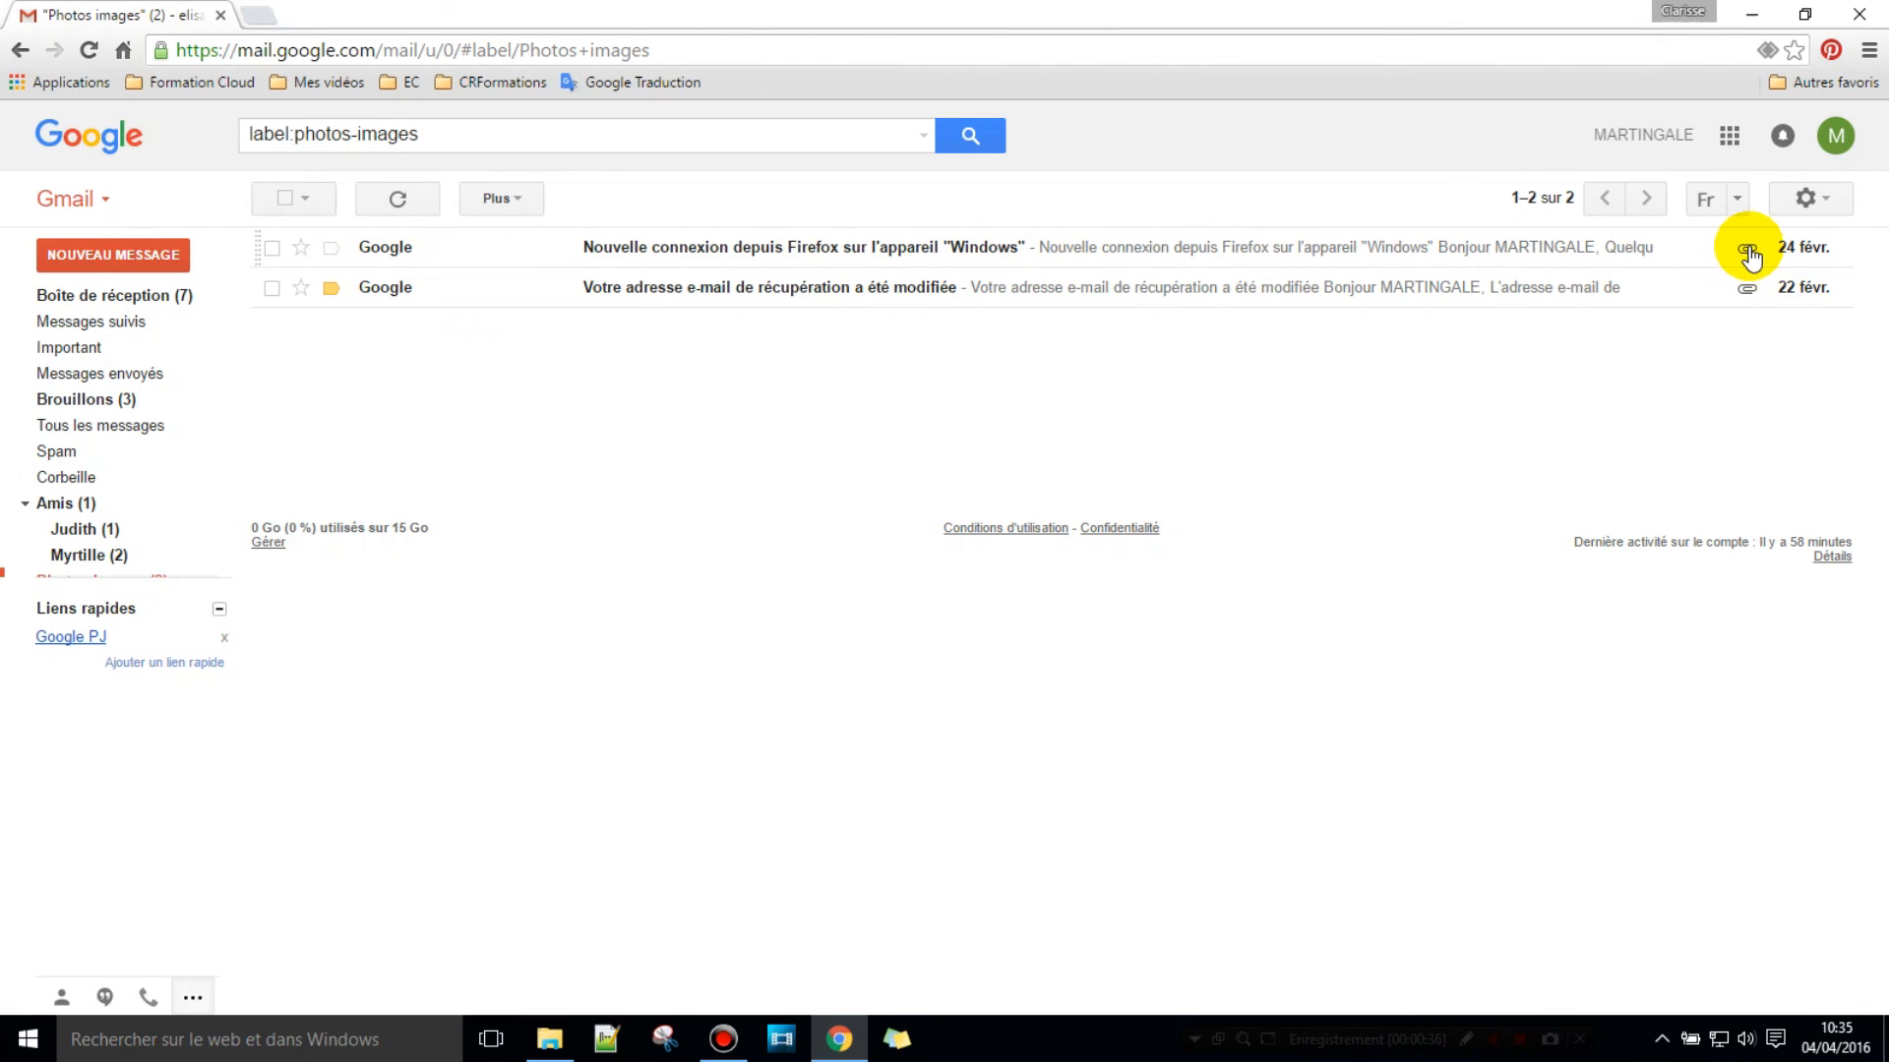
pyautogui.moveTo(1748, 257)
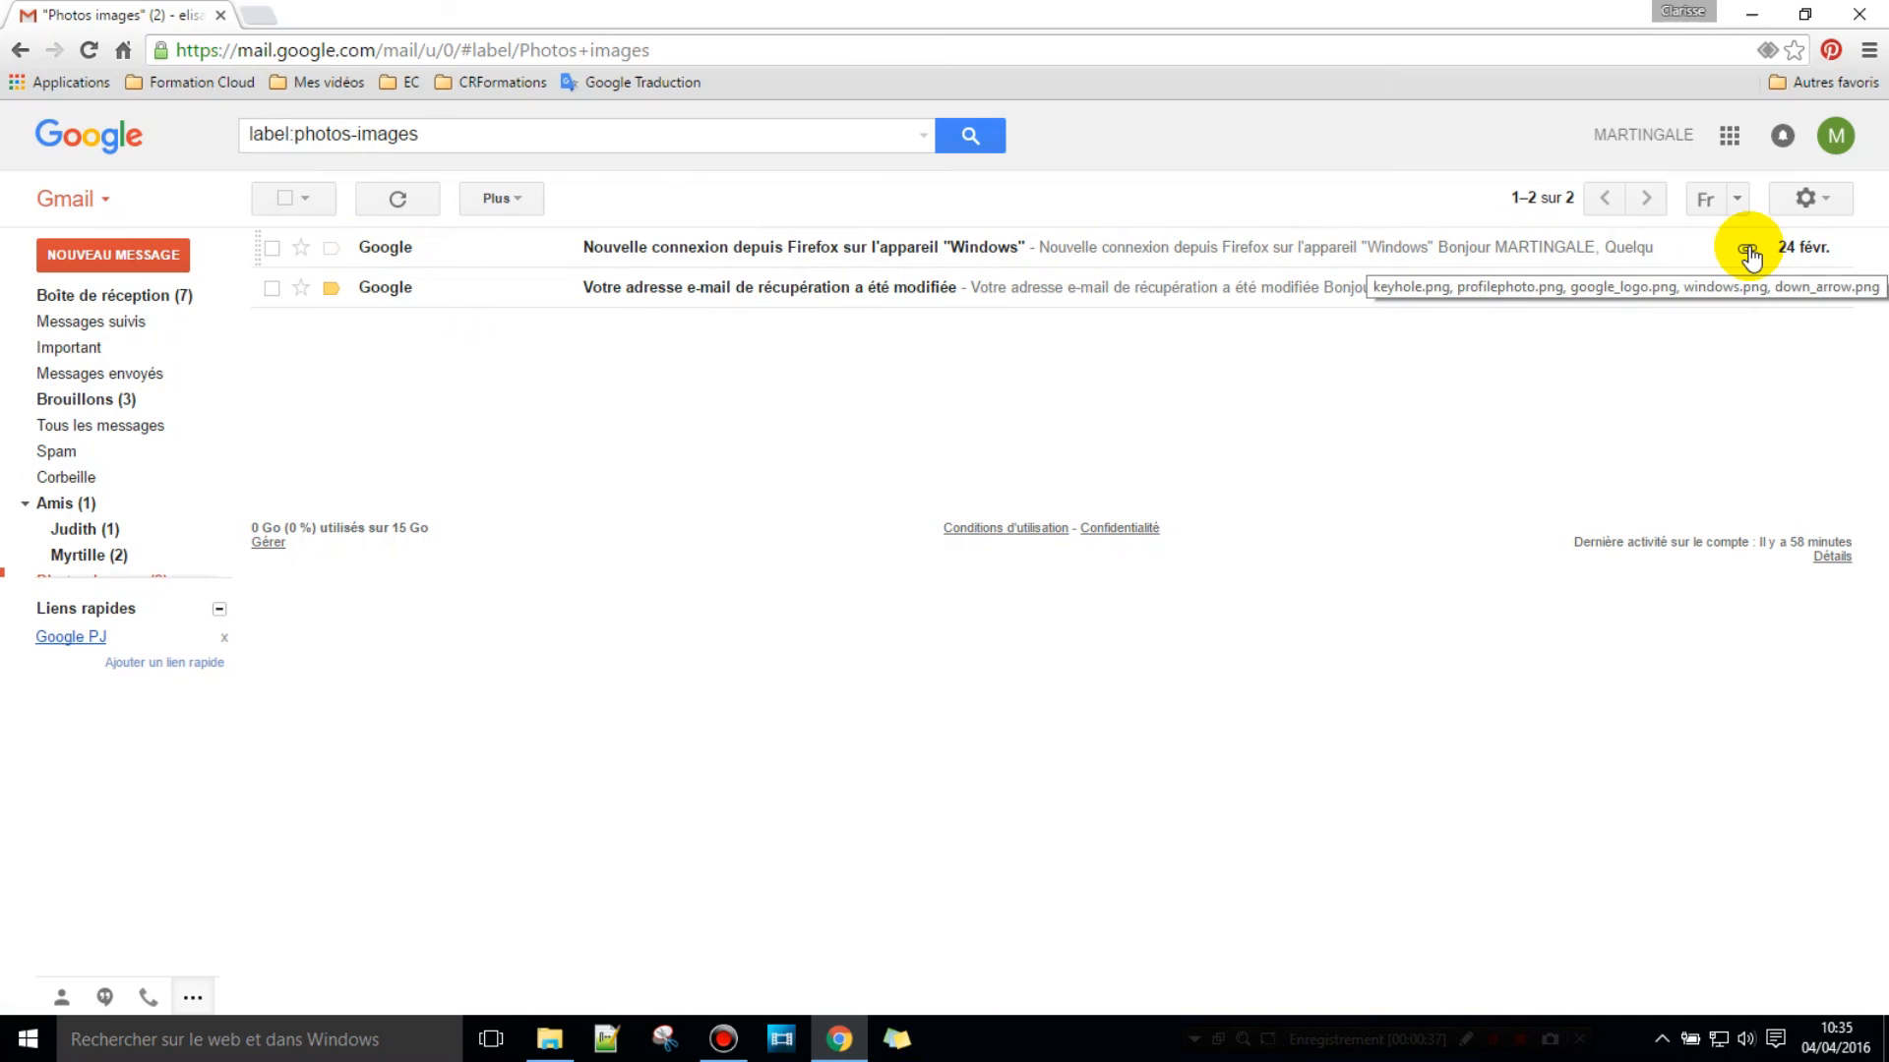
pyautogui.moveTo(1753, 300)
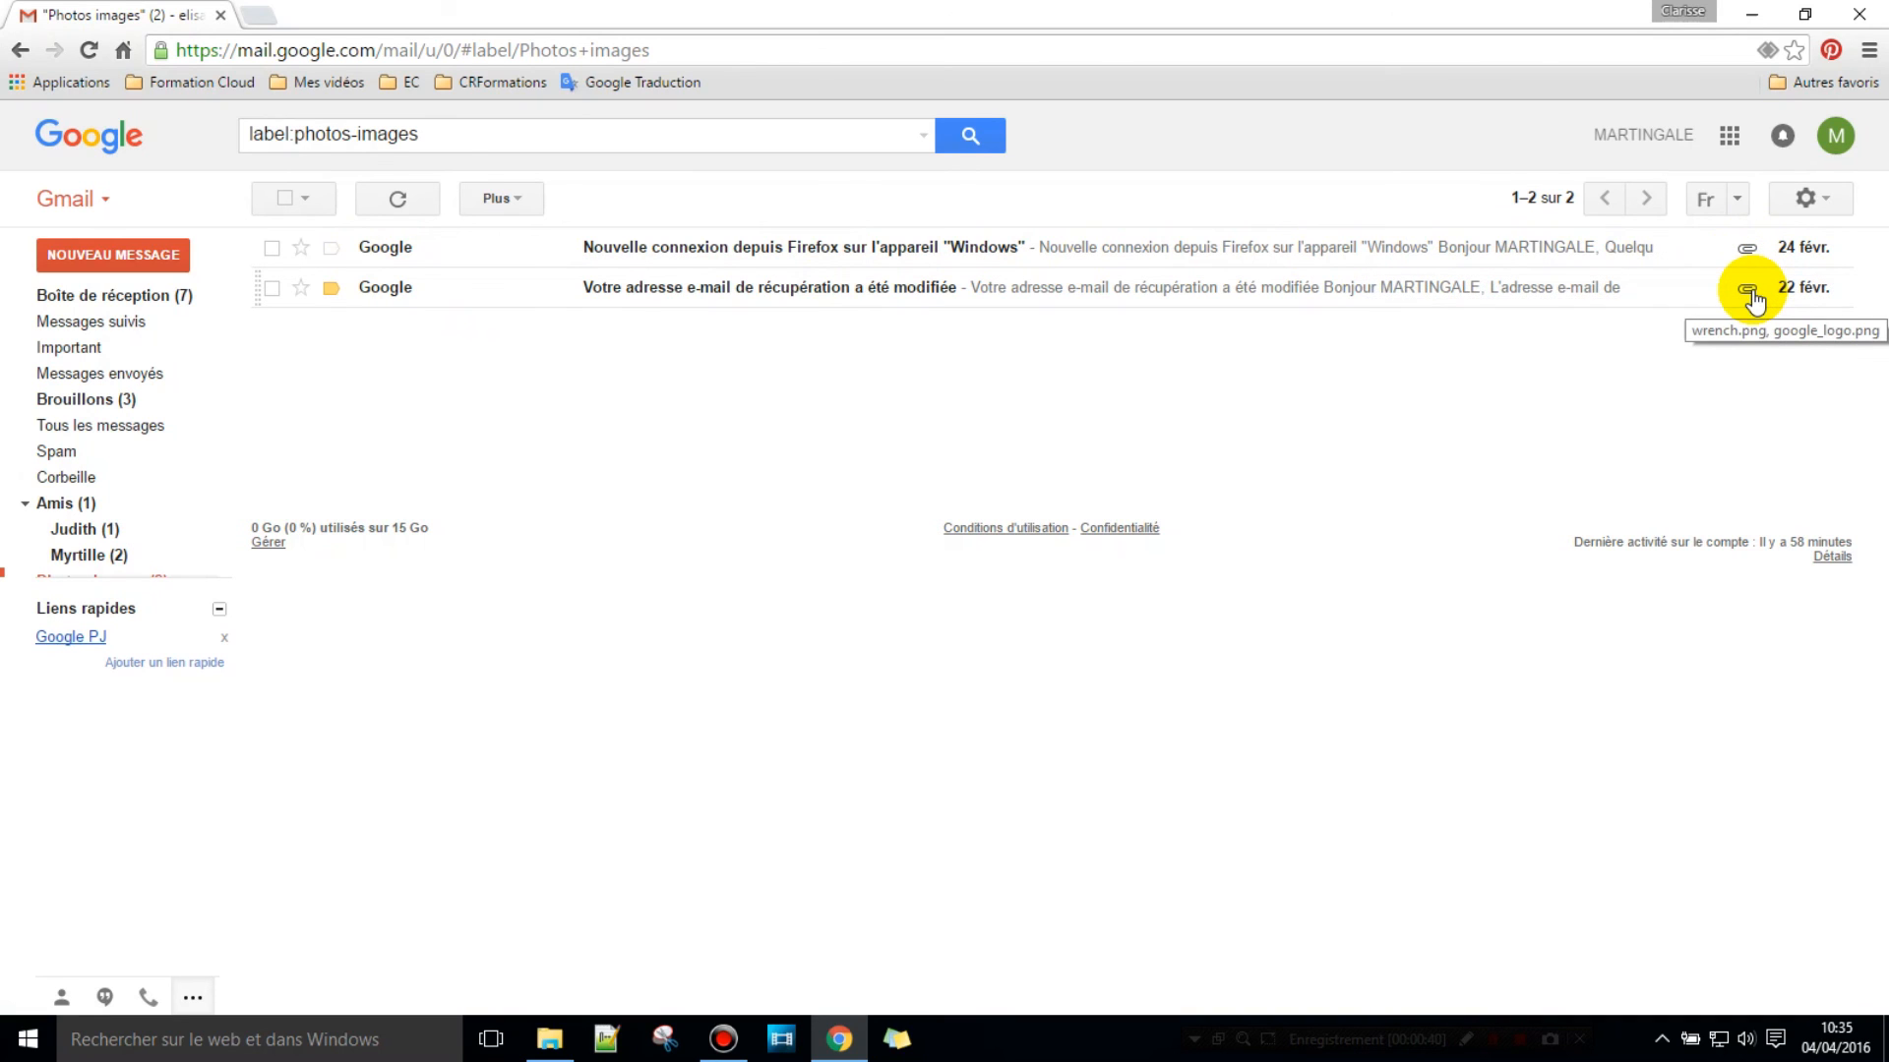